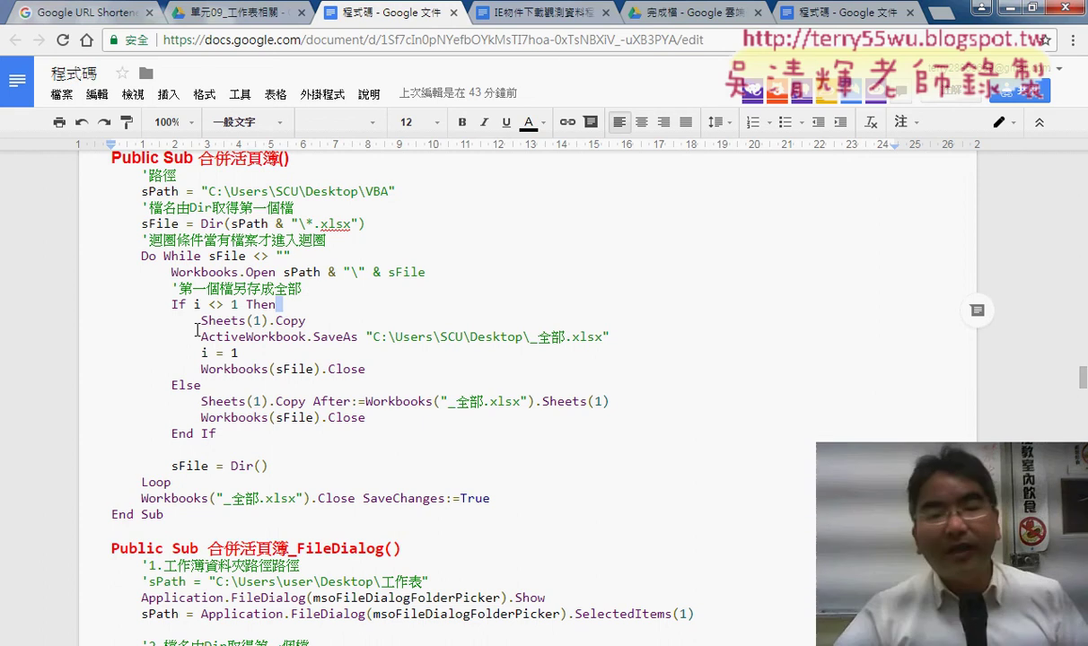
Underline the i <> 1 condition in red and label the branches 1 and 2-13.
drag(305, 320, 199, 333)
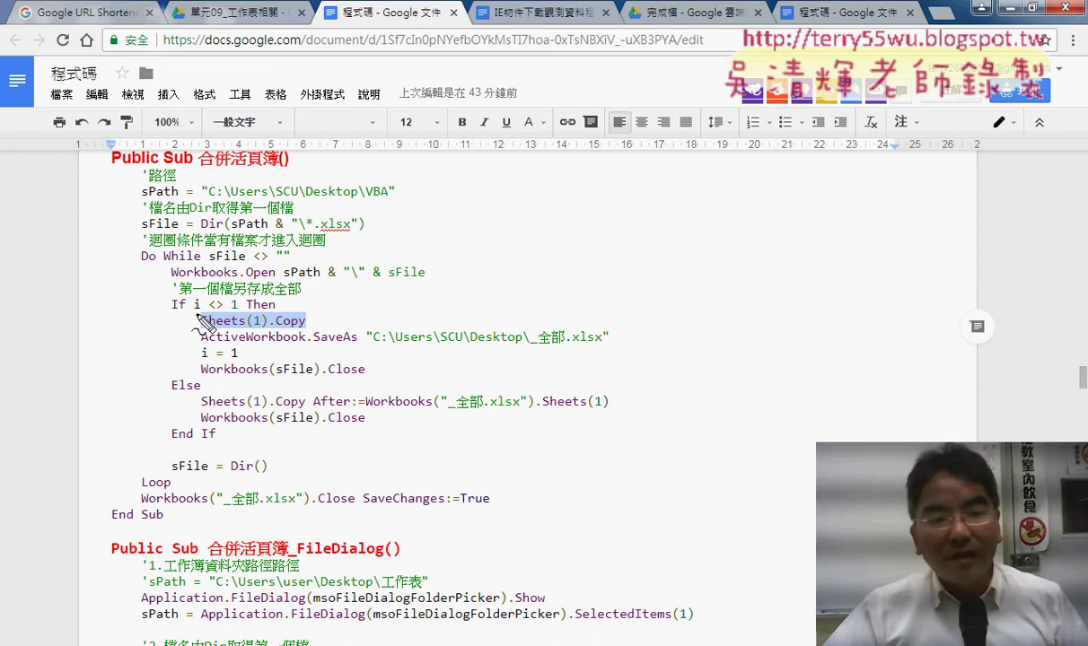
drag(192, 311, 235, 311)
drag(141, 320, 141, 352)
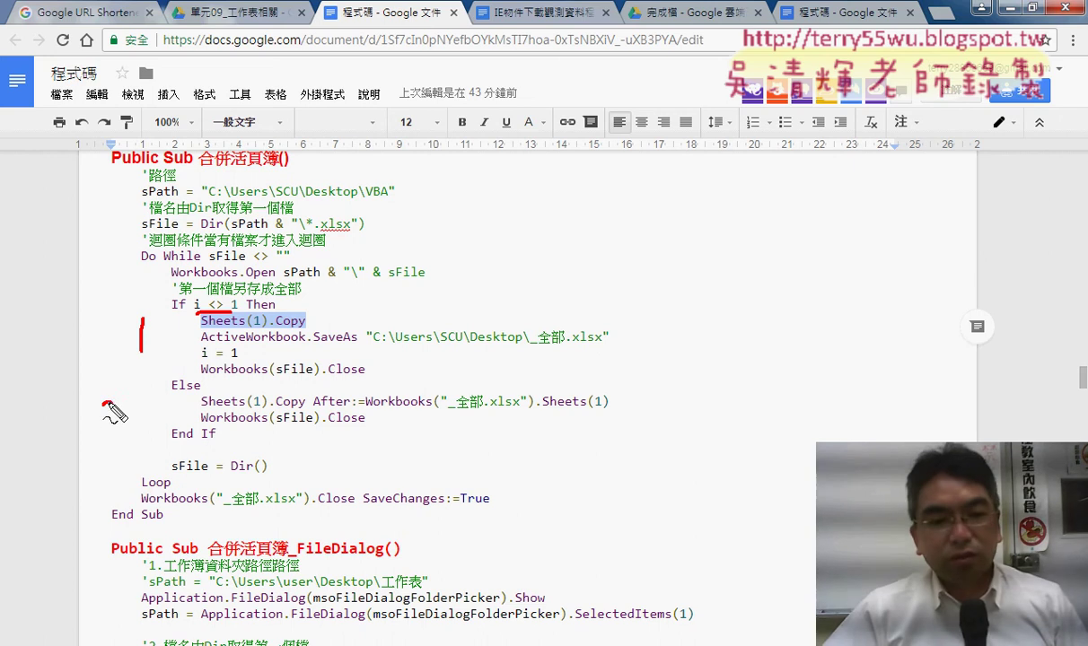
mouse_move(105, 404)
mouse_down()
mouse_move(118, 428)
mouse_move(137, 414)
mouse_move(148, 429)
mouse_up()
mouse_move(159, 402)
mouse_down()
mouse_move(176, 412)
mouse_move(163, 428)
mouse_up()
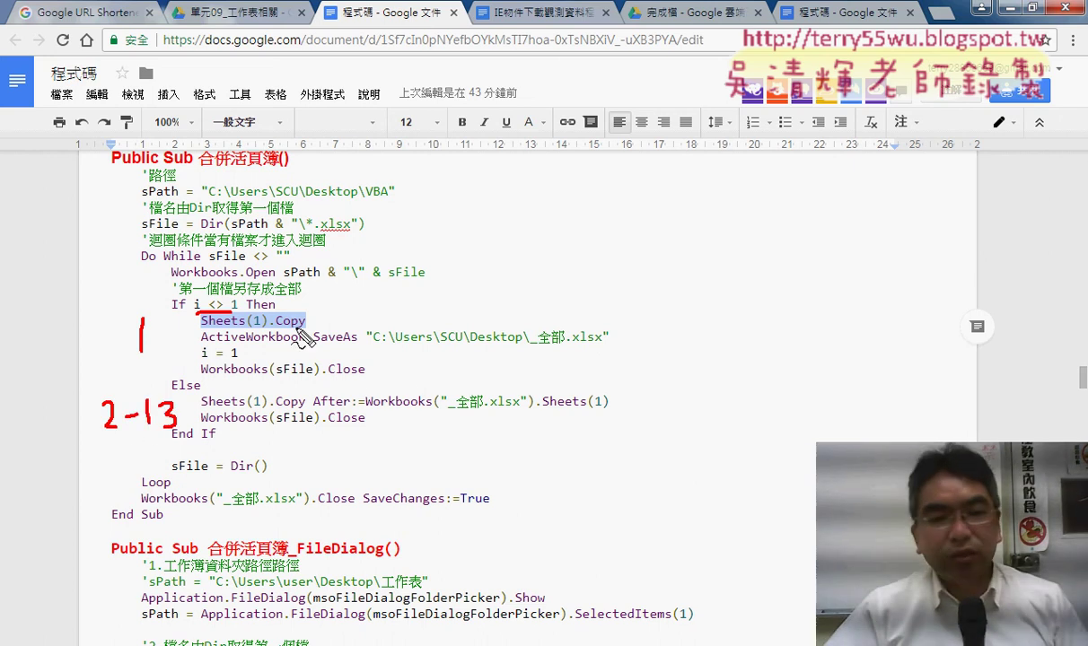
Underline .Copy, circle the space after it, and underline After and _全部.xlsx.
drag(267, 328, 305, 328)
mouse_move(363, 306)
mouse_down()
mouse_move(323, 323)
mouse_move(368, 325)
mouse_move(331, 322)
mouse_move(359, 321)
mouse_up()
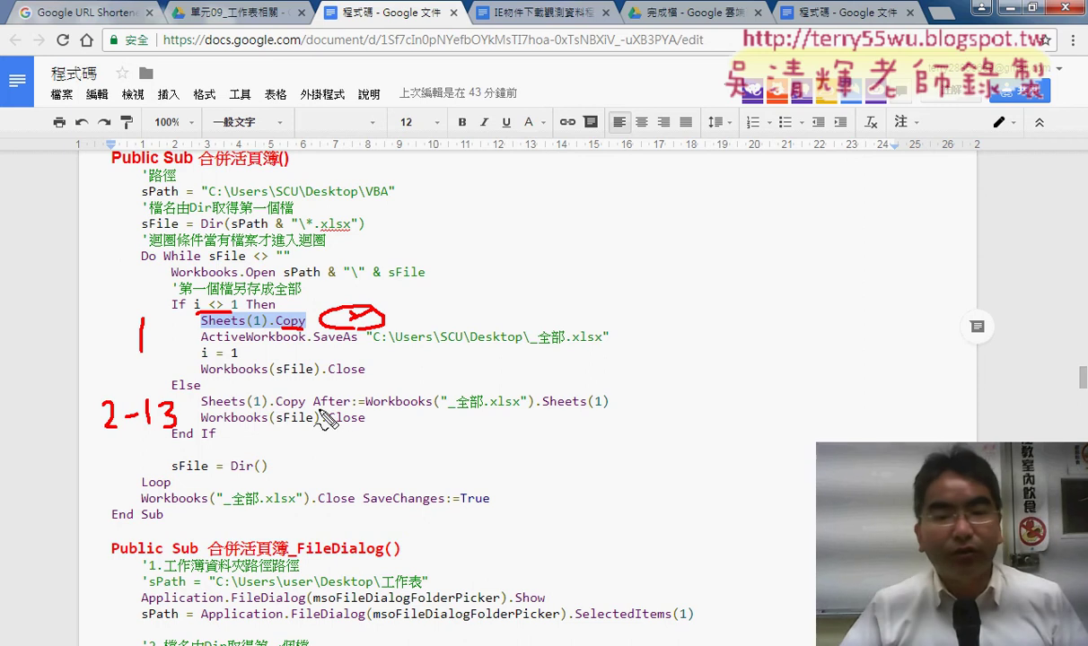
drag(313, 406, 491, 409)
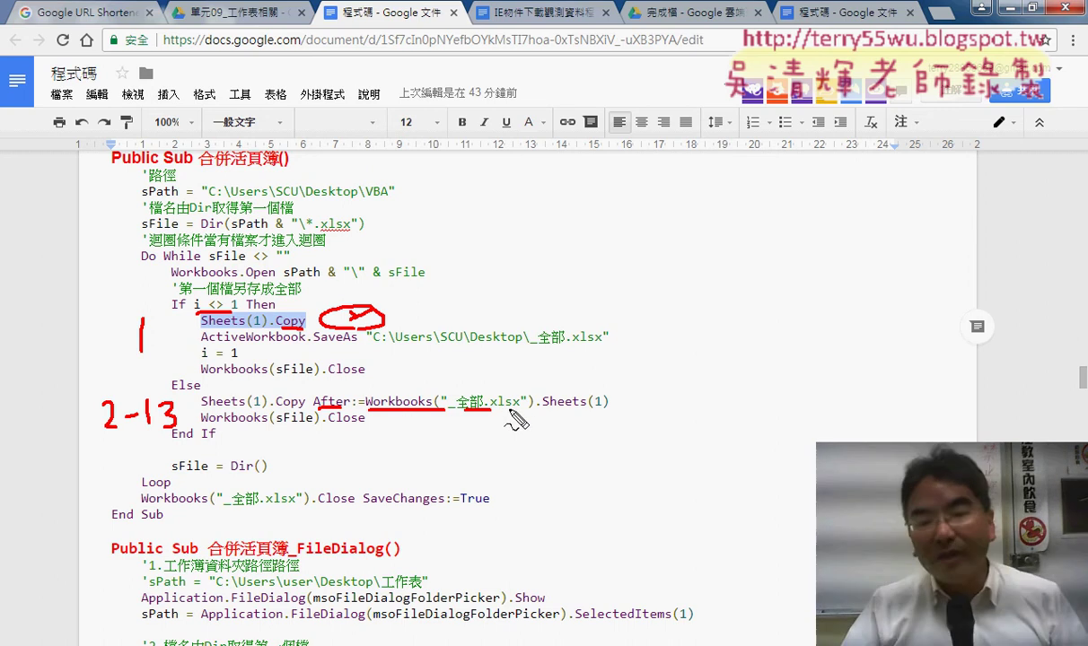
drag(501, 409, 522, 410)
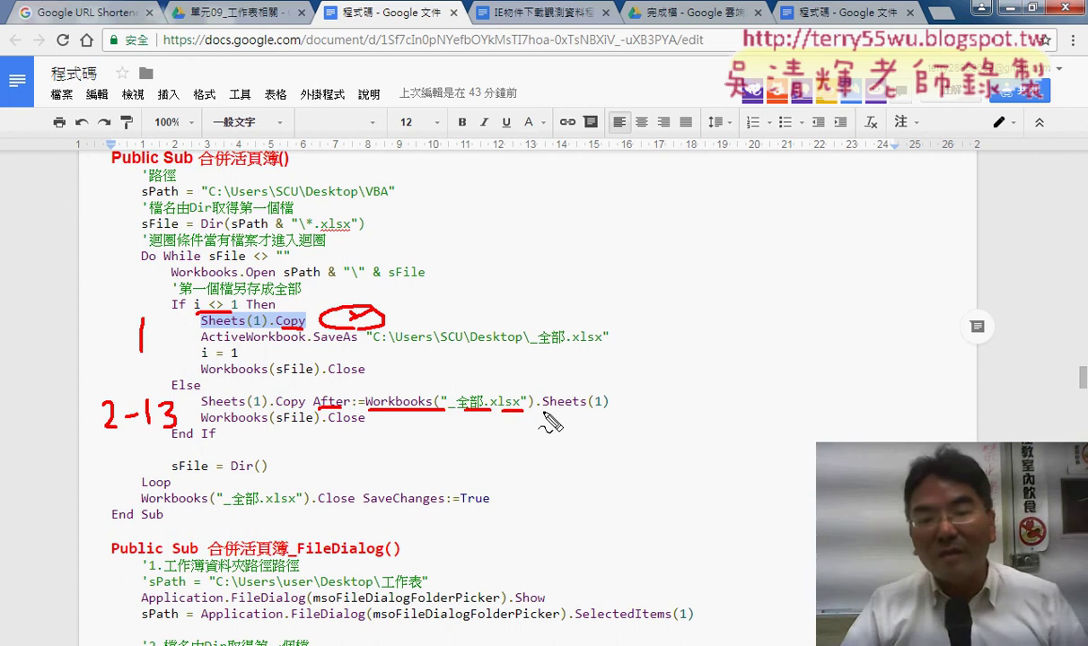
Underline .Sheets(1), SaveAs and the i = 1 assignment in red.
drag(536, 411, 605, 417)
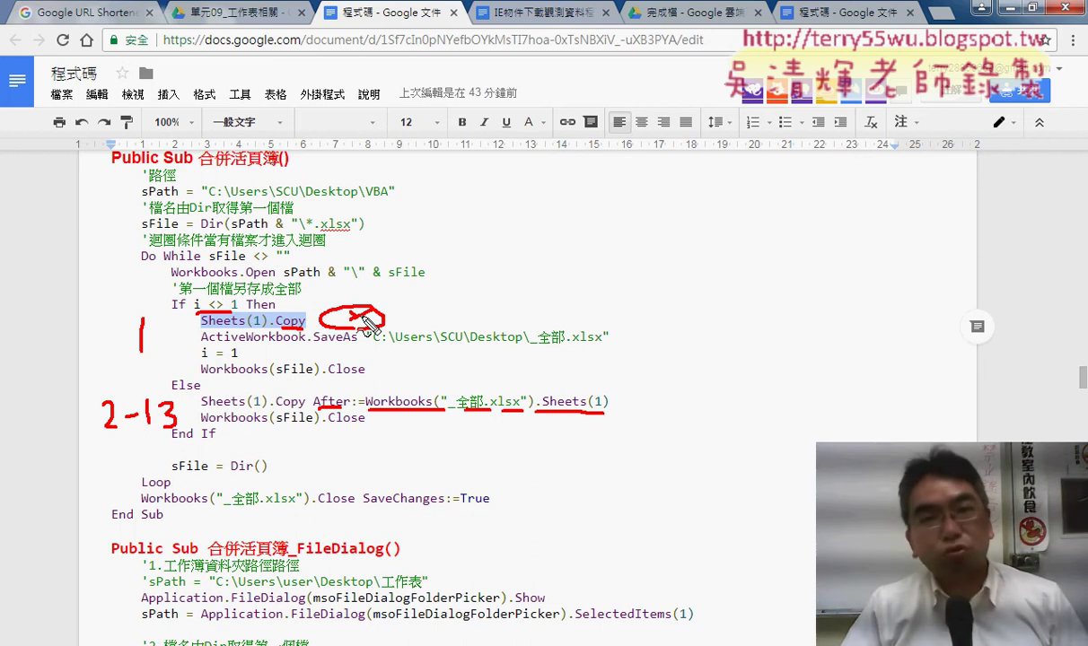
drag(312, 345, 357, 344)
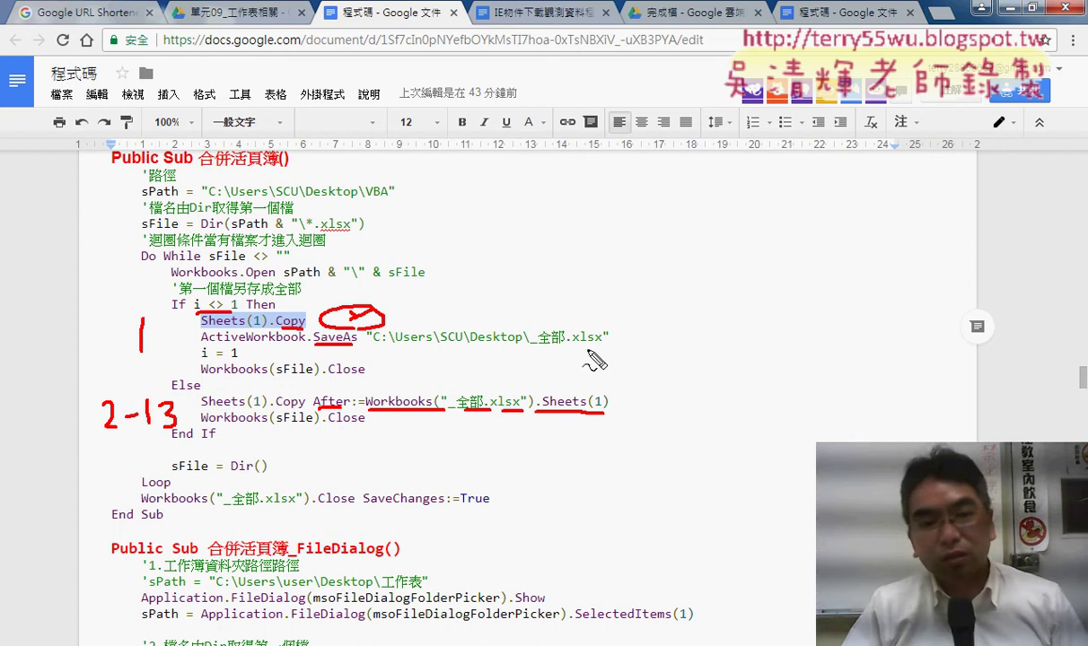
drag(202, 363, 254, 363)
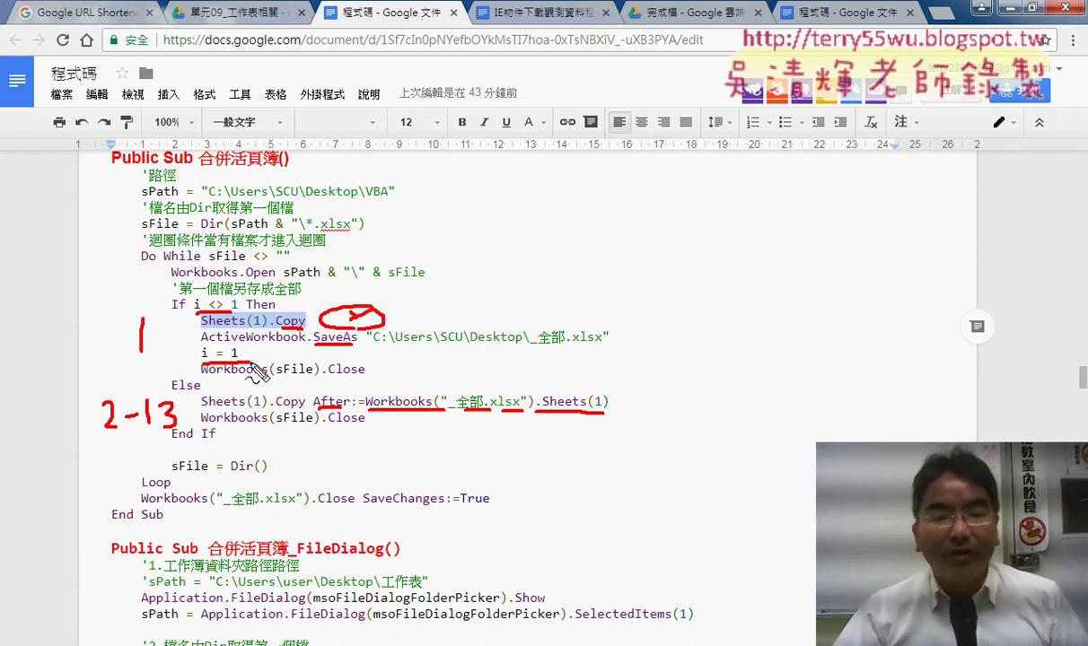
Underline .Close and SaveChanges:=True, then clear all the red markup.
drag(329, 427, 366, 429)
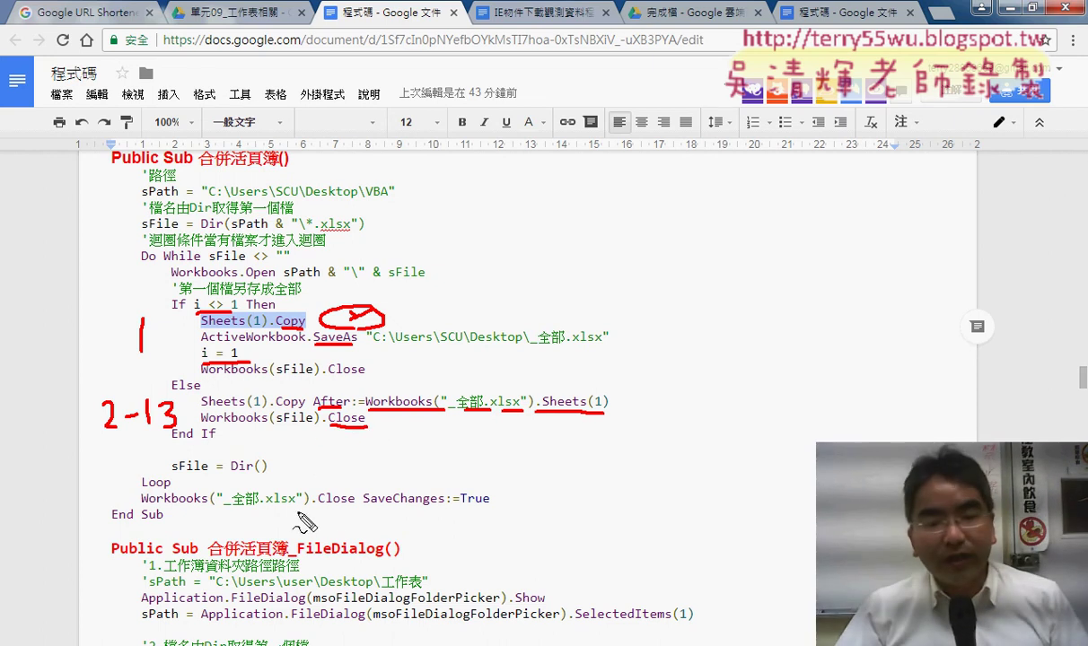
drag(325, 506, 489, 508)
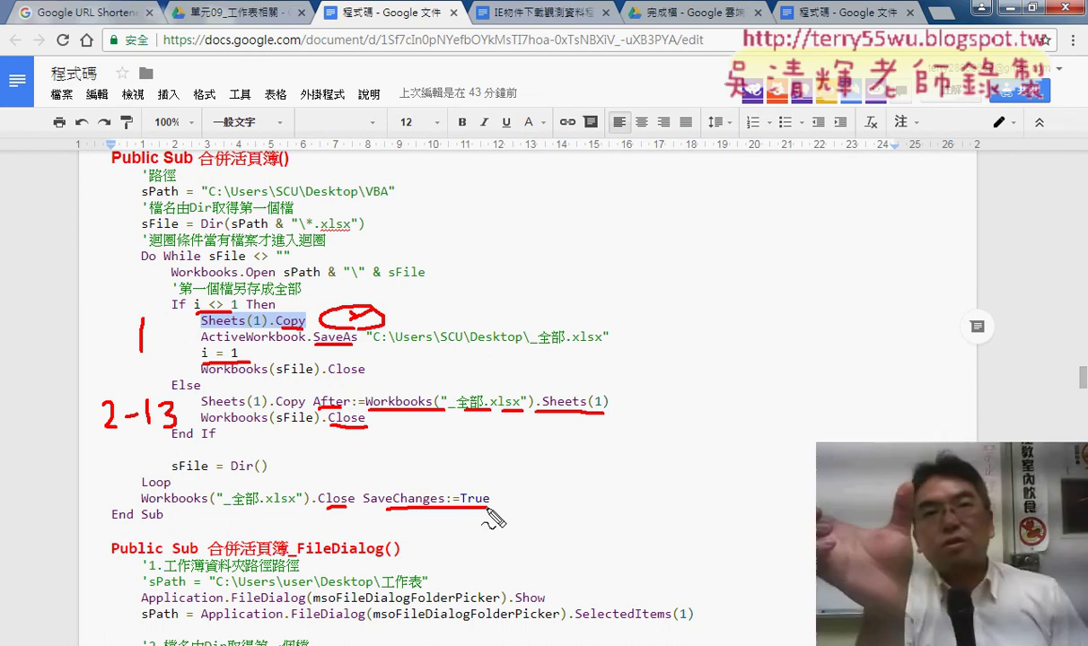
key(Escape)
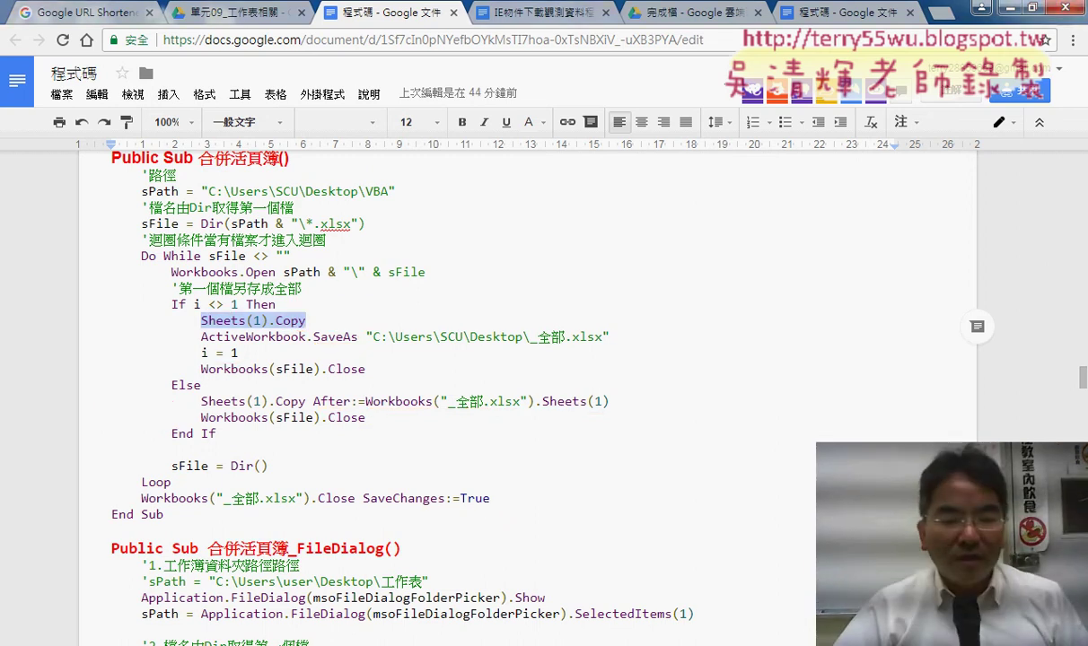
Create a blank workbook from File > New, maximize it, then close it to return to 問題07.
click(183, 565)
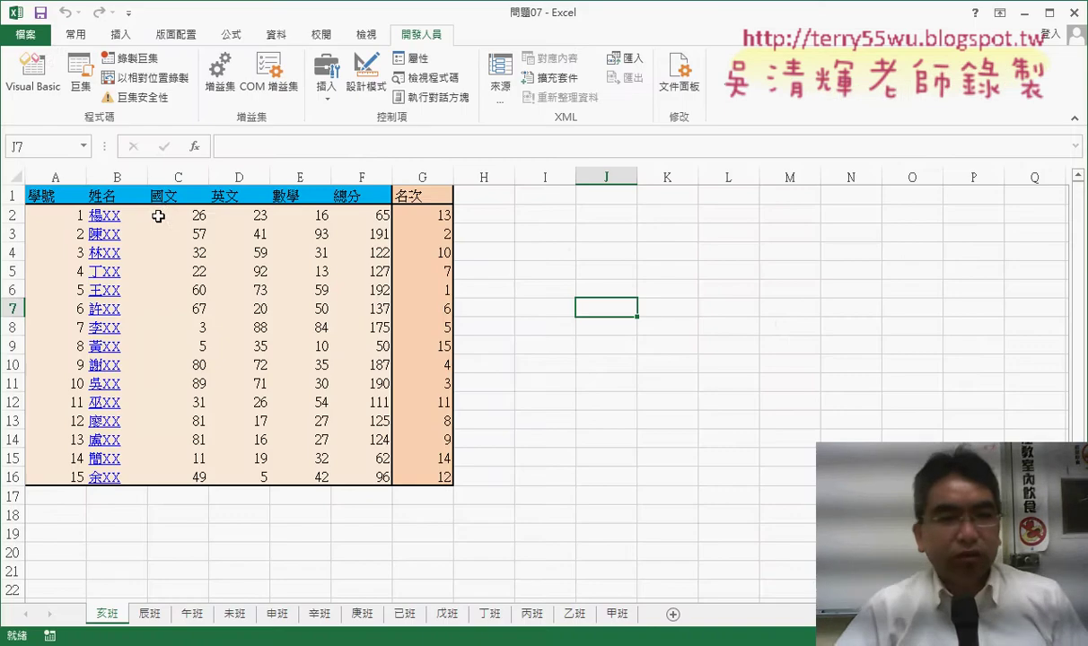
click(27, 34)
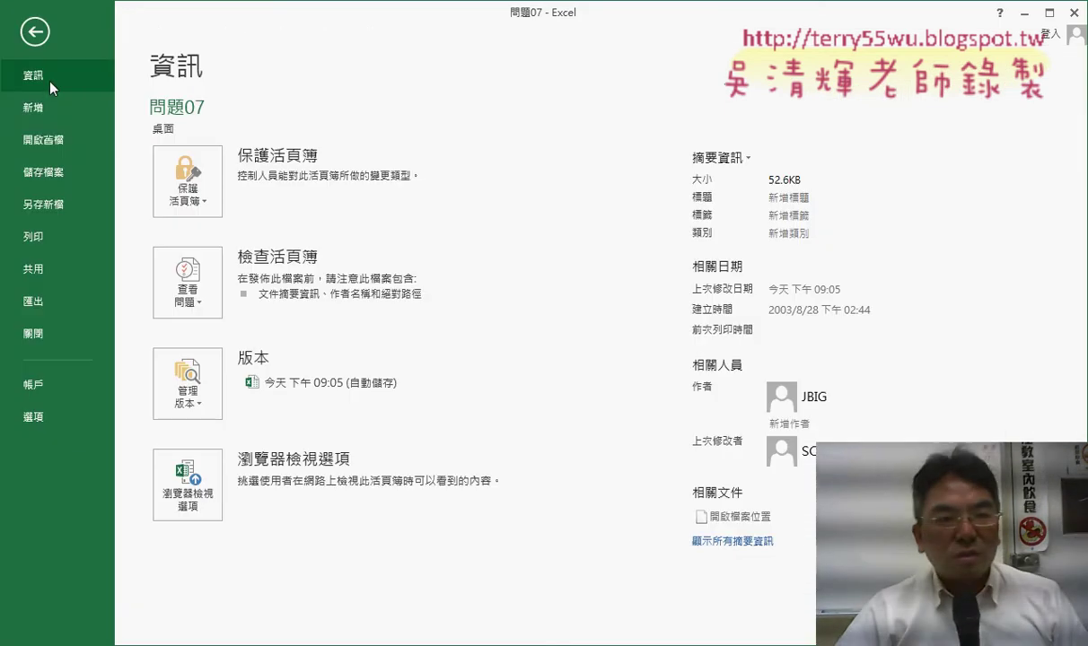
click(51, 113)
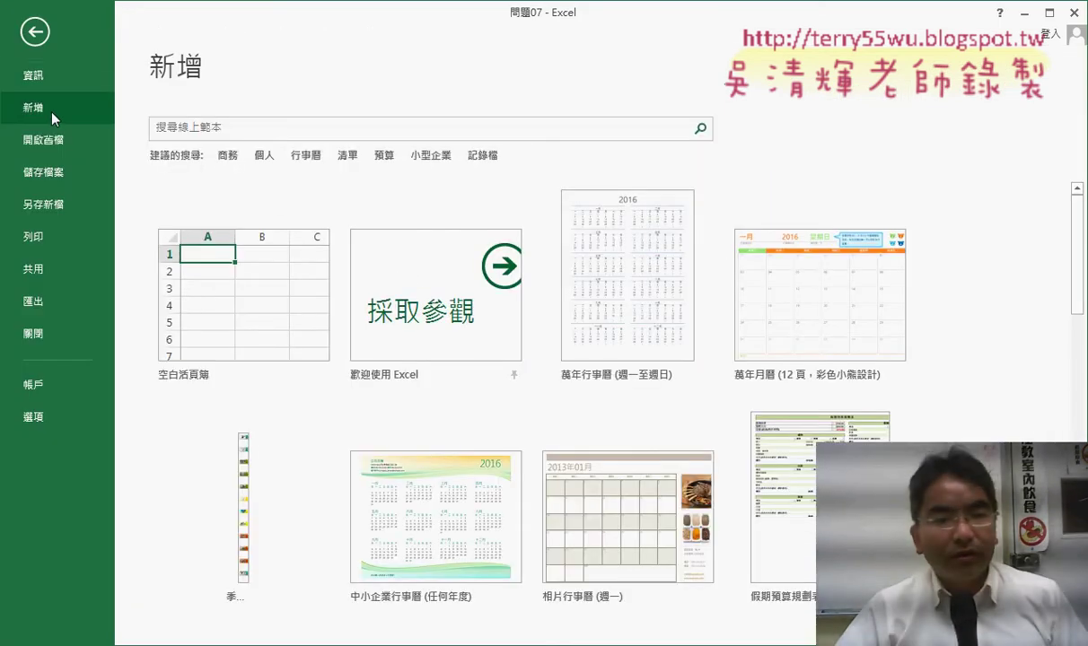
click(221, 301)
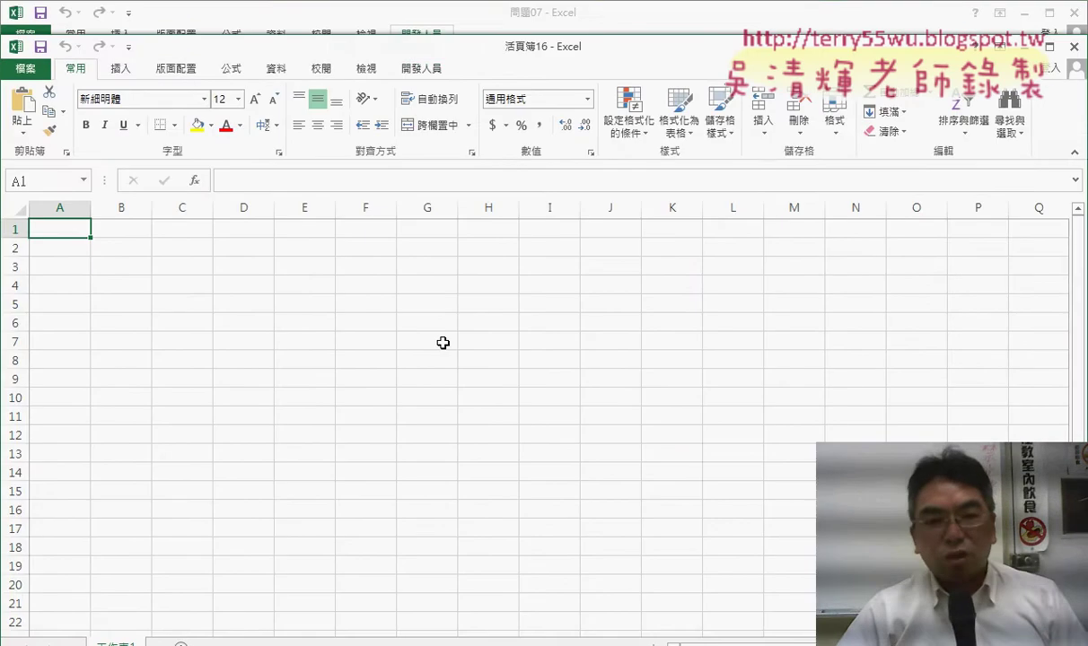
double_click(988, 43)
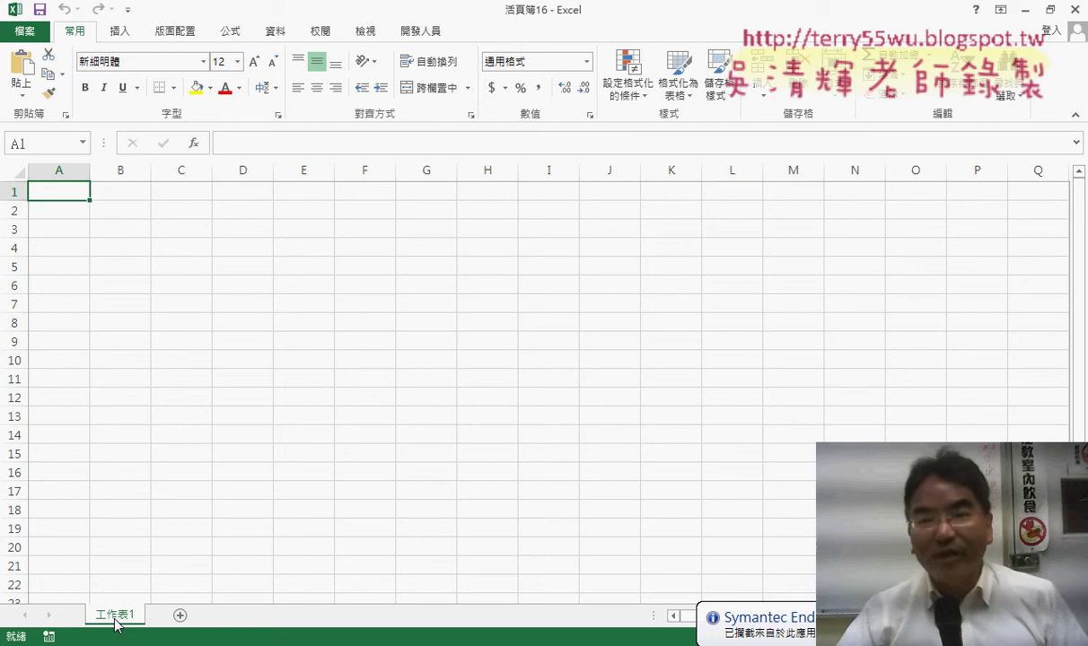
click(1077, 13)
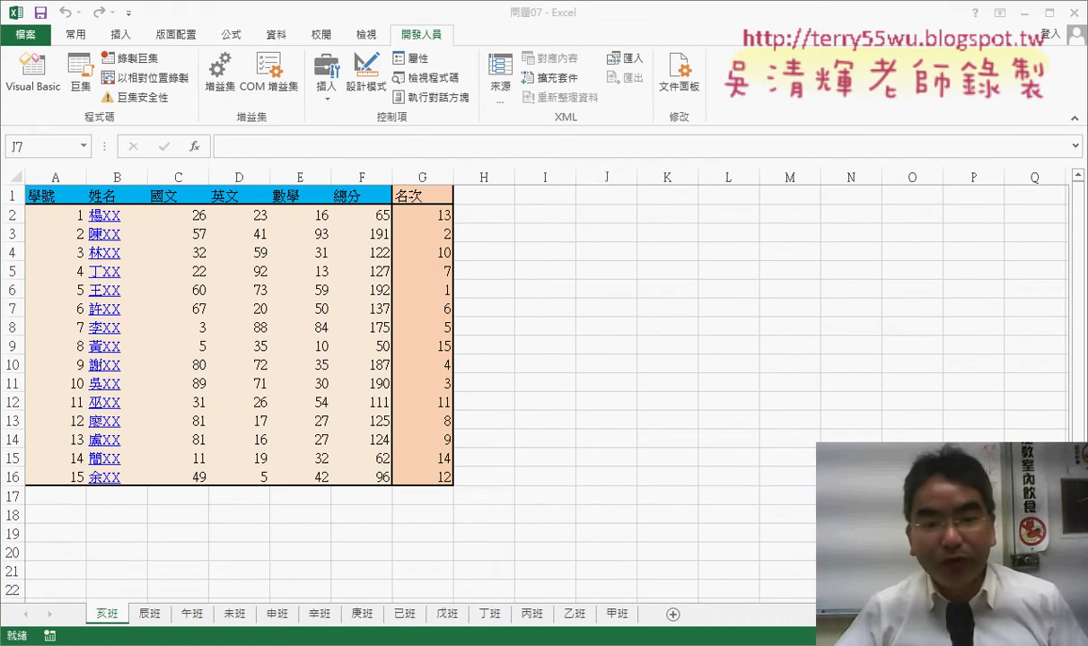
Bring up the VBA editor and highlight the final Workbooks("_全部.xlsx").Close line.
click(290, 558)
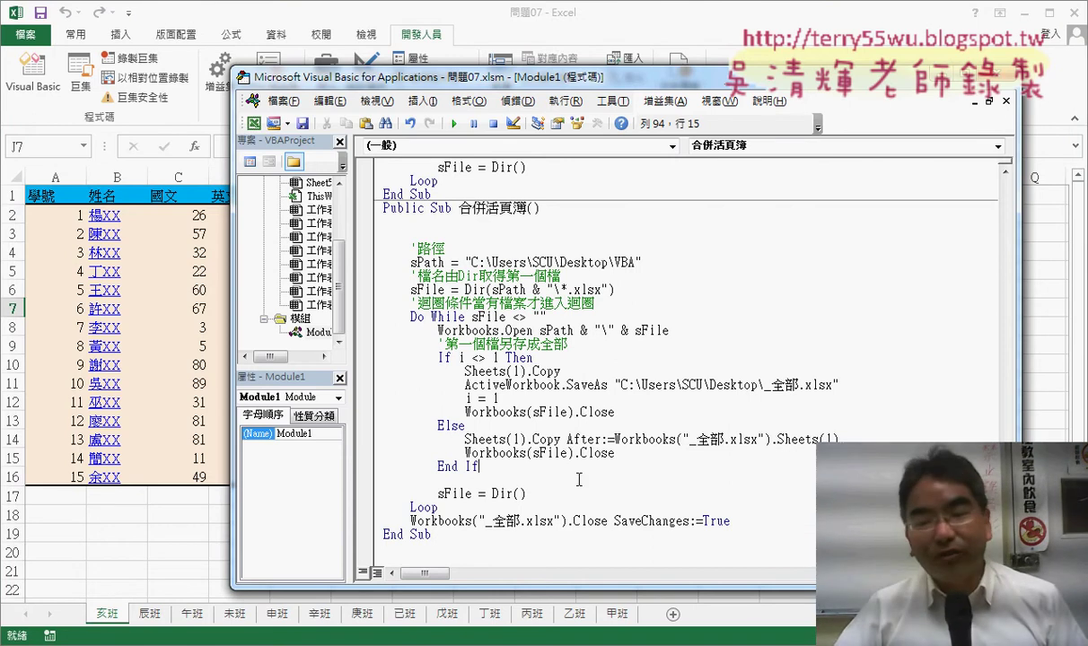
drag(730, 521, 410, 521)
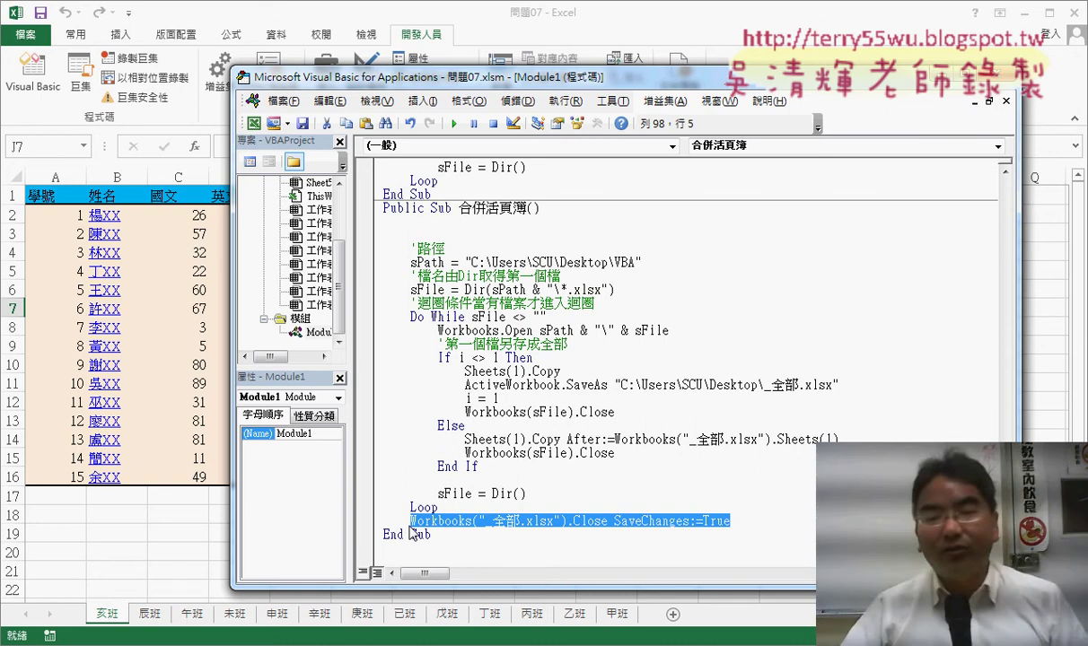
click(676, 530)
click(614, 521)
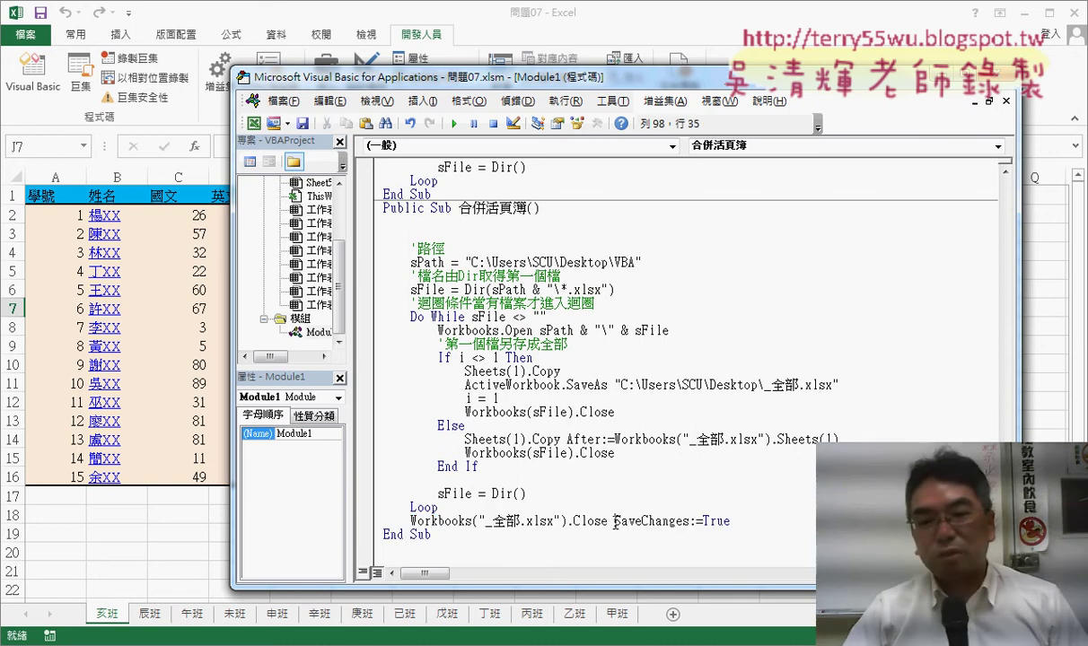
drag(614, 520, 737, 520)
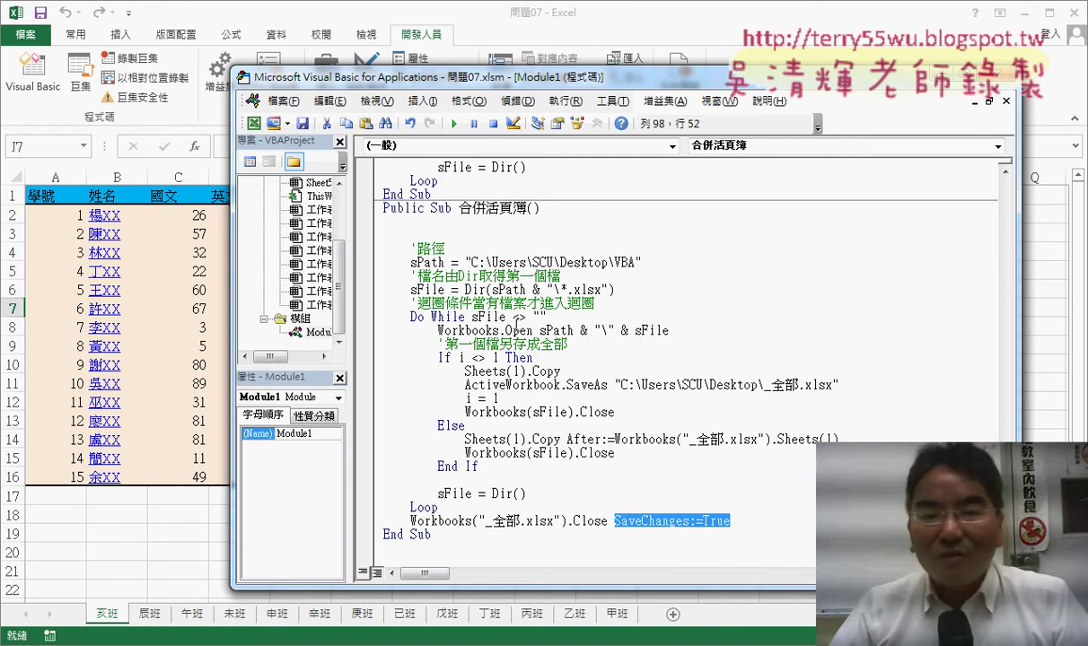
Copy the three folder-picker lines from 刪除檔案_FileDialog into 合併活頁簿.
drag(464, 262, 641, 262)
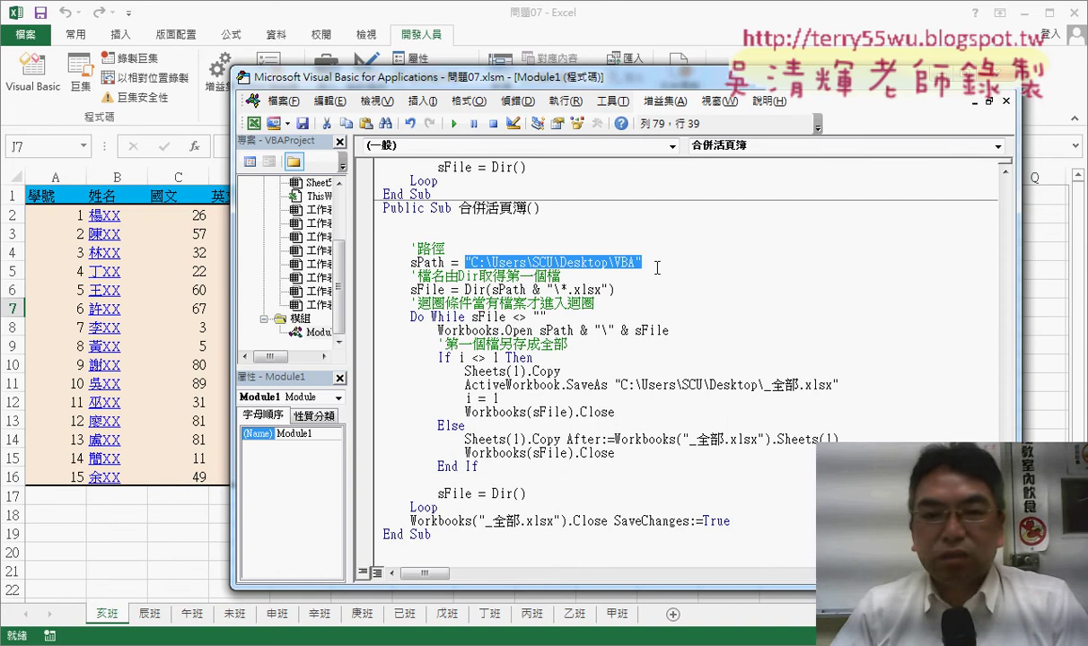
scroll(584, 260, up, 1)
scroll(538, 251, up, 2)
scroll(467, 237, up, 1)
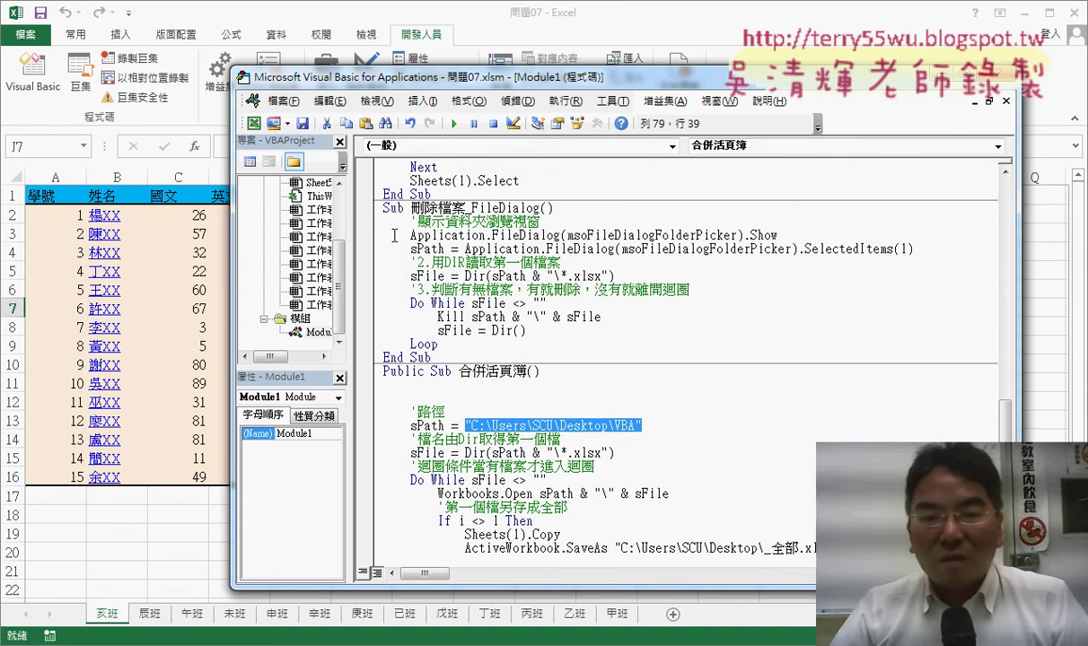
drag(370, 221, 372, 250)
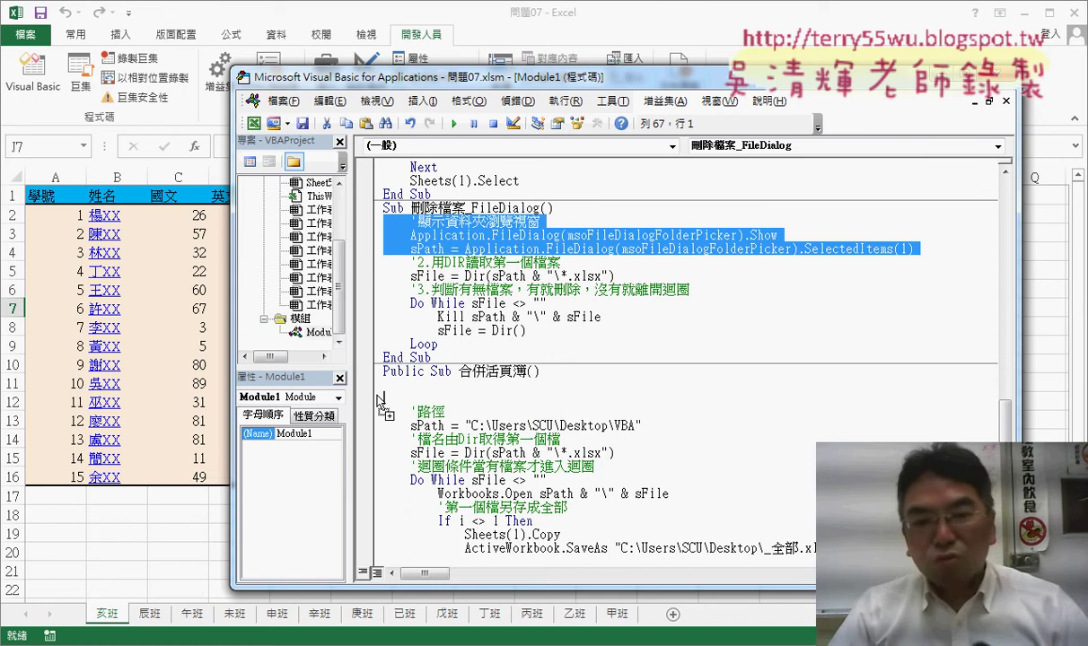
drag(376, 400, 379, 400)
Delete the hard-coded C:\Users\SCU\Desktop\VBA path lines and highlight the joining backslash.
click(583, 383)
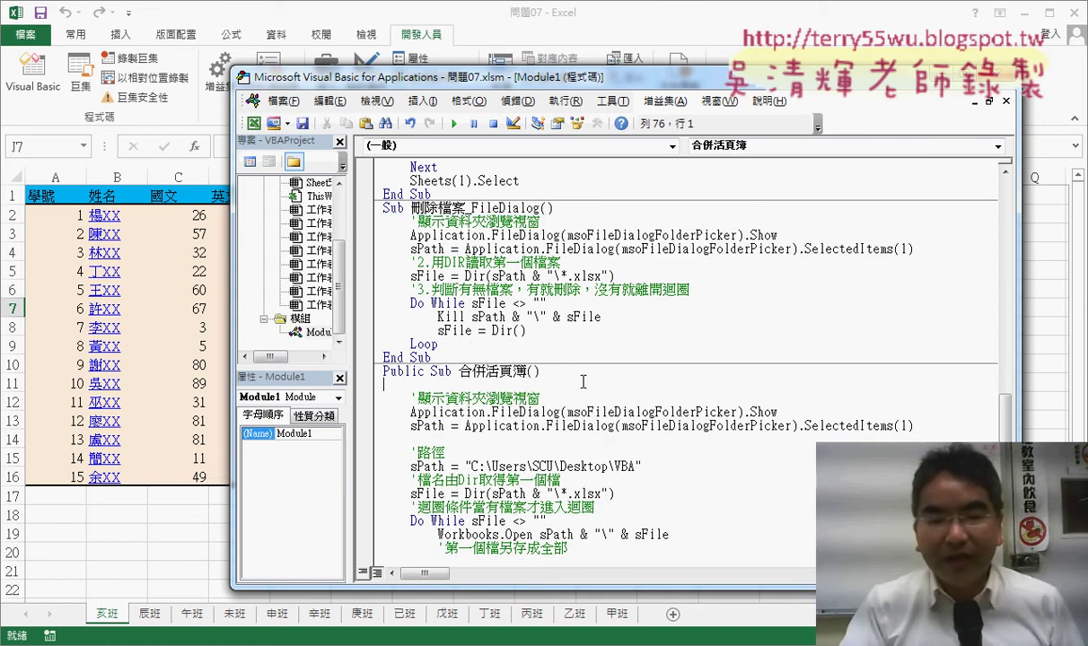
key(Delete)
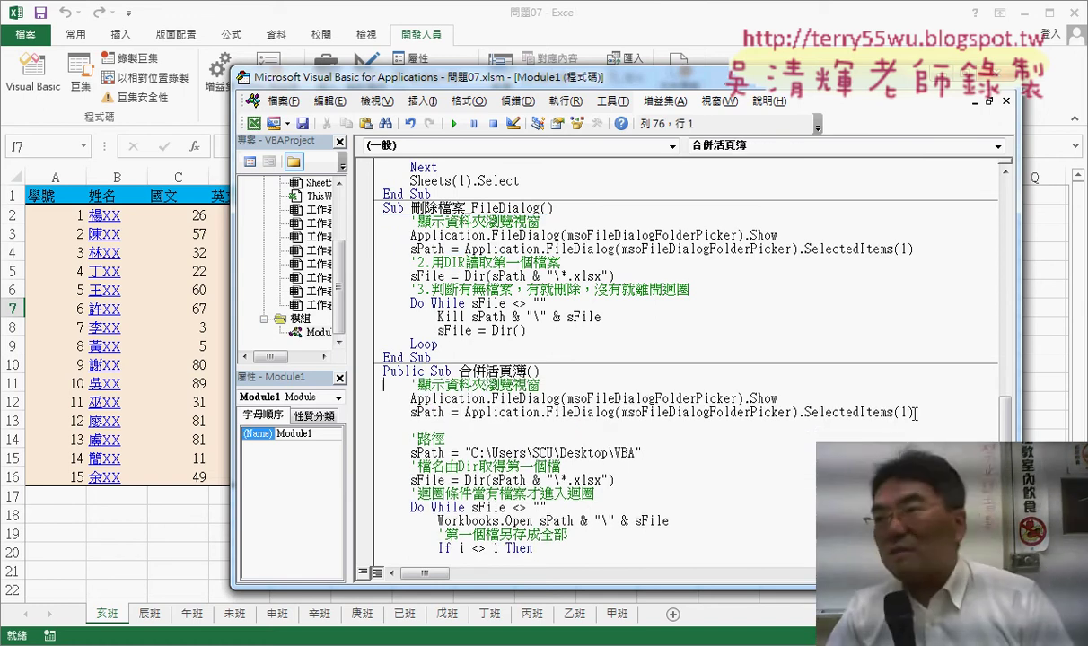
mouse_move(641, 453)
mouse_down()
mouse_move(501, 453)
mouse_move(387, 425)
mouse_up()
key(Delete)
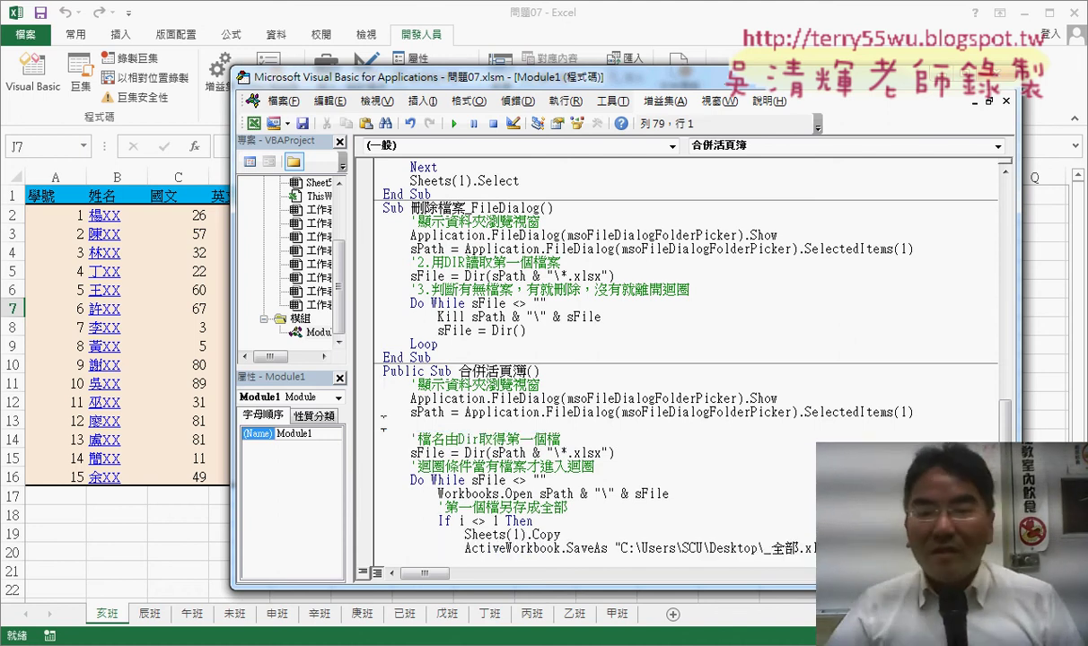
key(Delete)
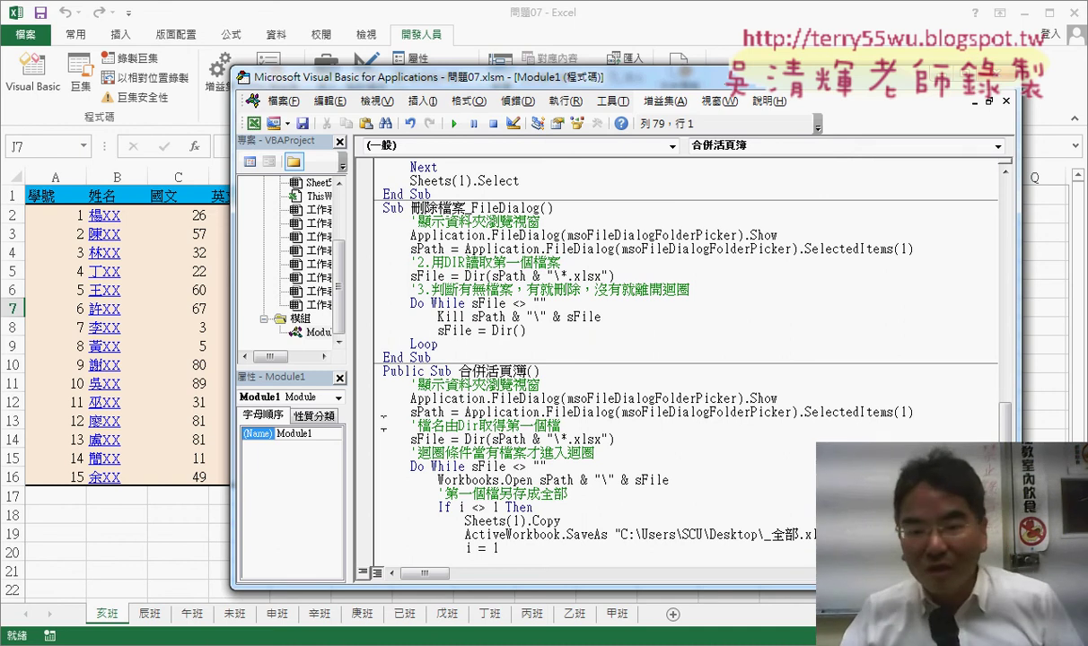
scroll(617, 440, down, 1)
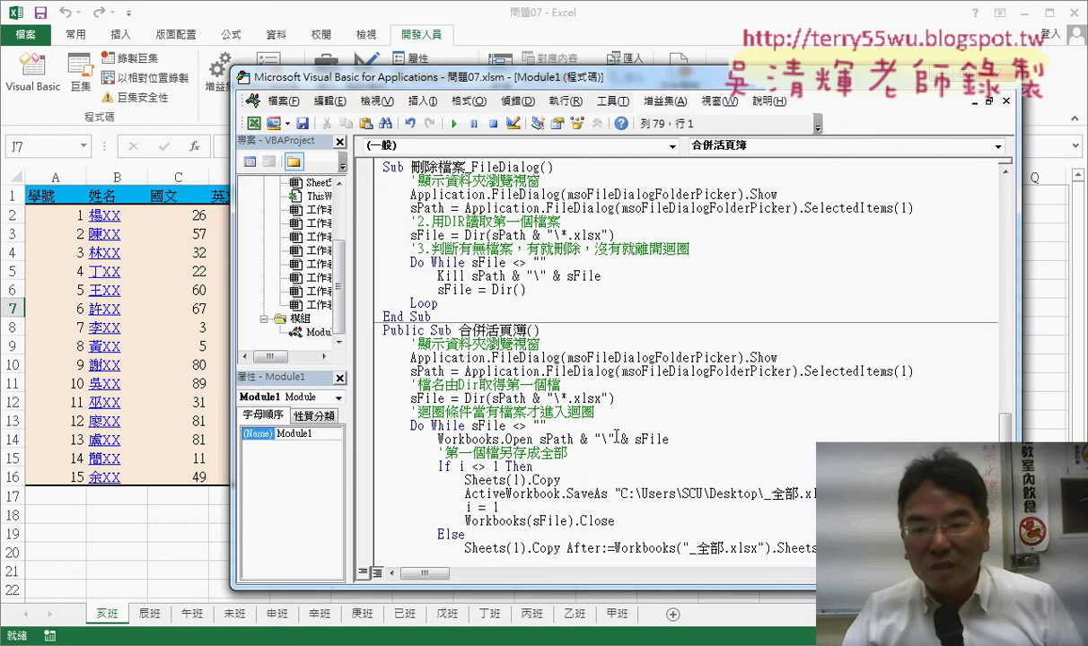
drag(615, 439, 594, 440)
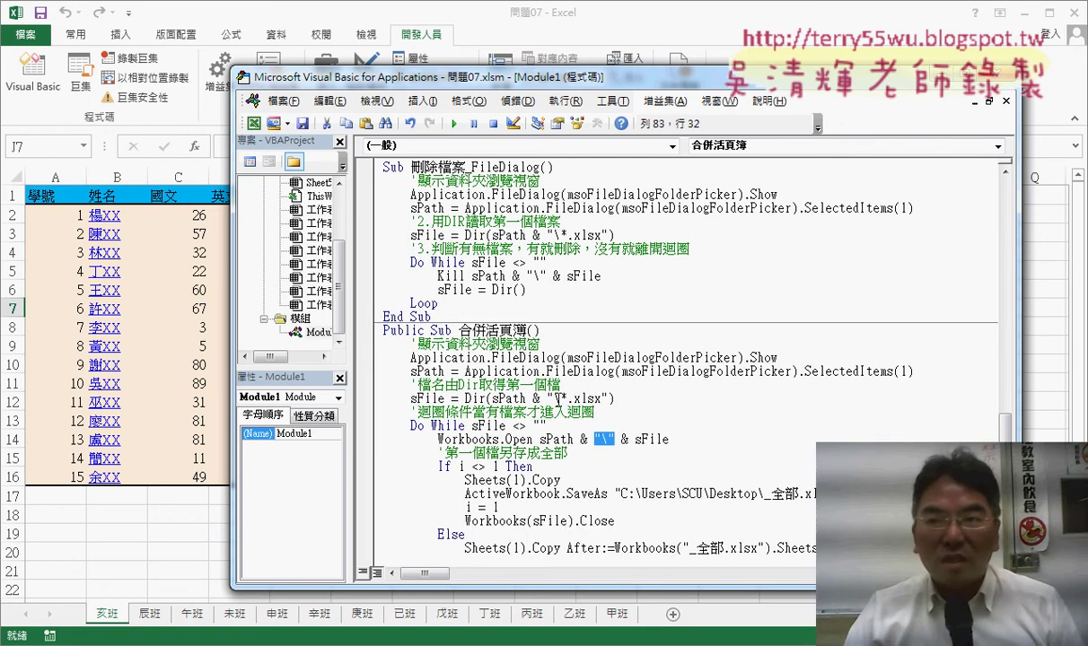
Minimize Excel and select all 13 class workbooks in the VBA folder.
click(1021, 16)
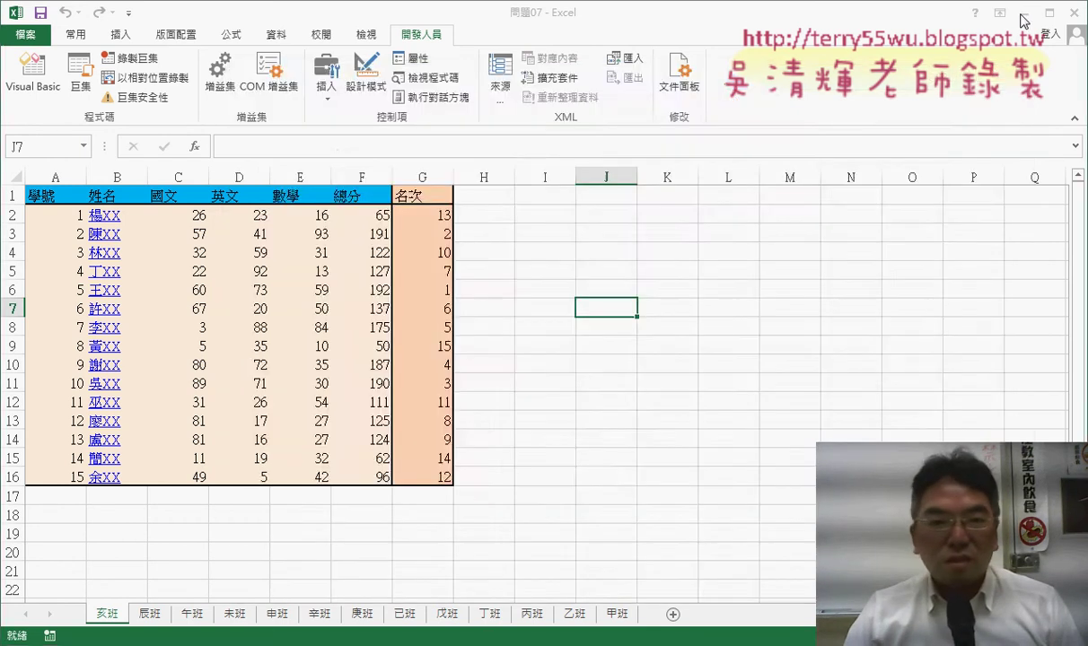
click(1023, 16)
click(978, 11)
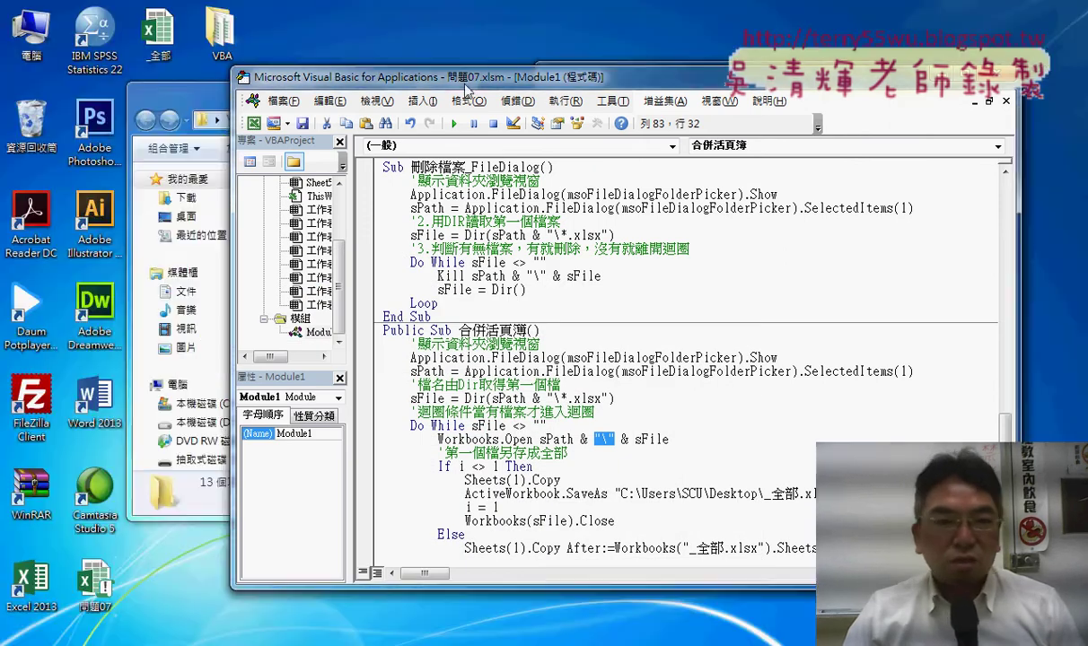
drag(179, 94, 84, 83)
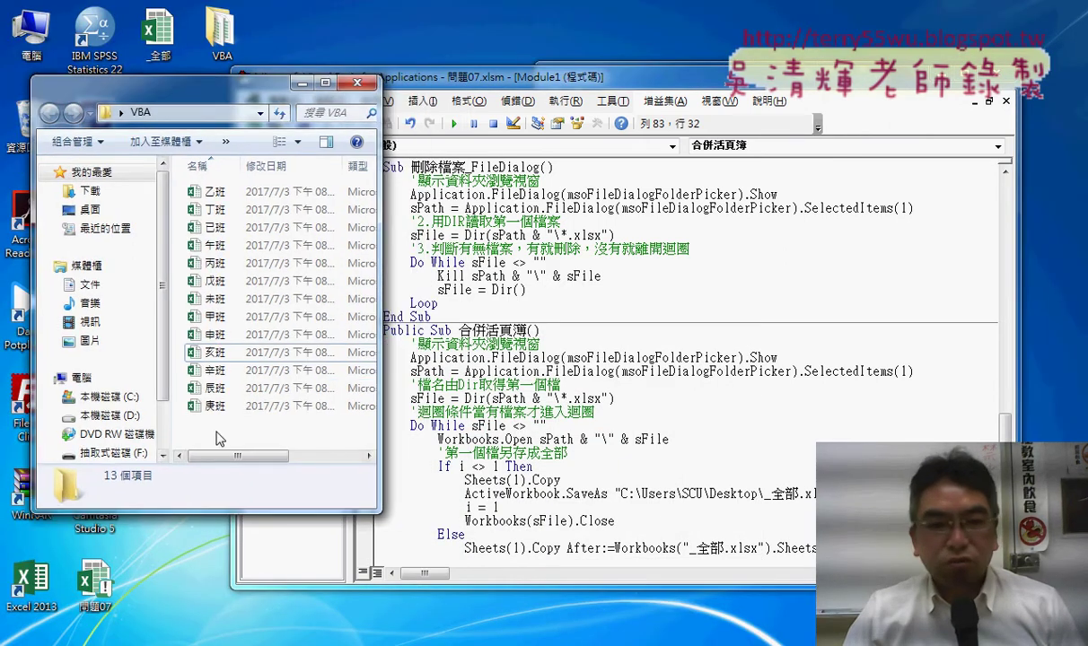
drag(216, 438, 205, 160)
Run the 合併活頁簿 macro and choose the VBA folder as the source.
drag(470, 82, 541, 61)
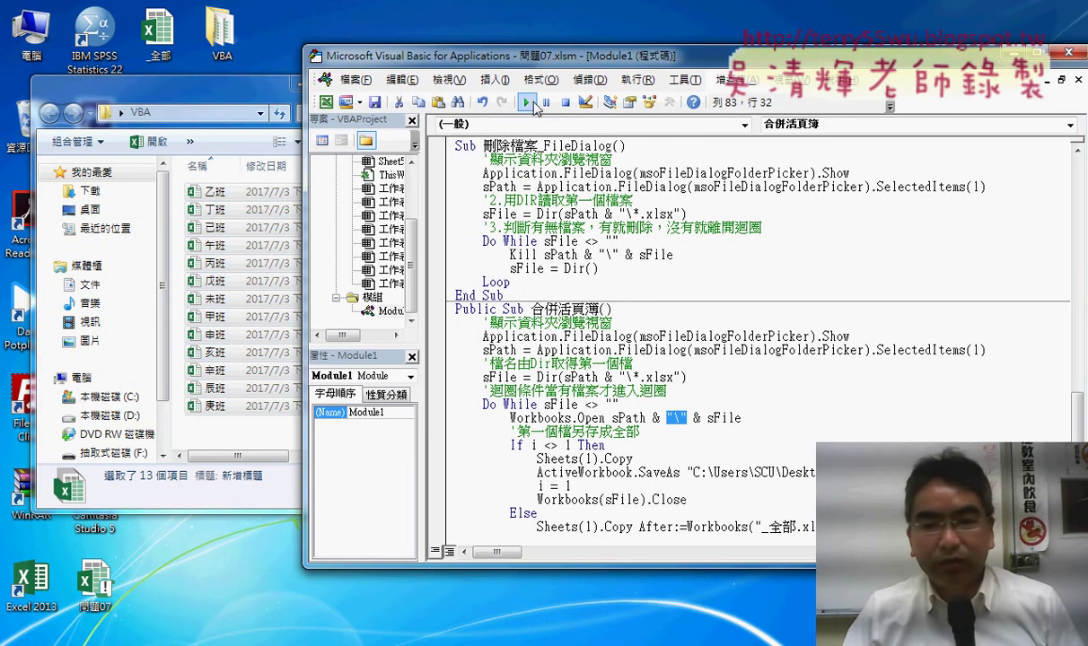
click(625, 377)
click(526, 102)
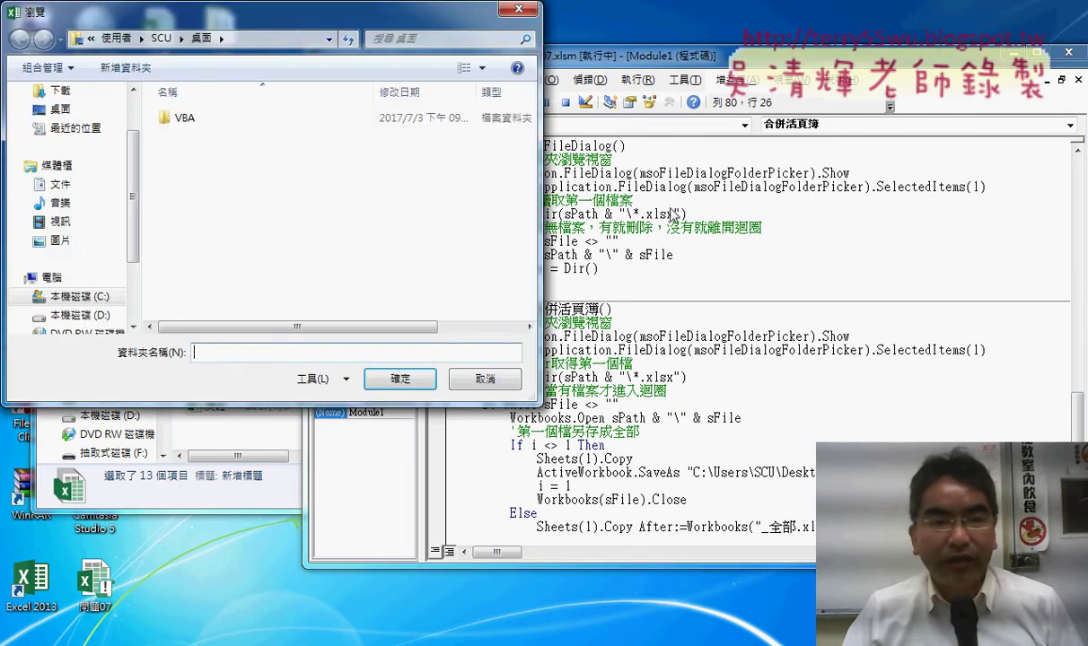
double_click(209, 126)
drag(367, 36, 658, 56)
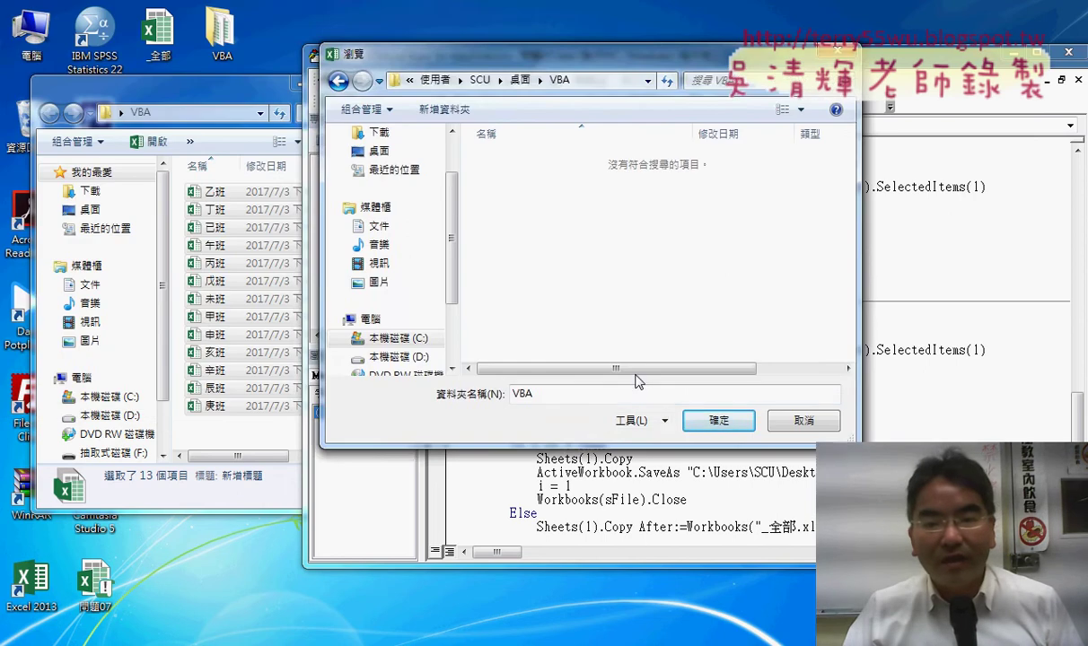
click(684, 401)
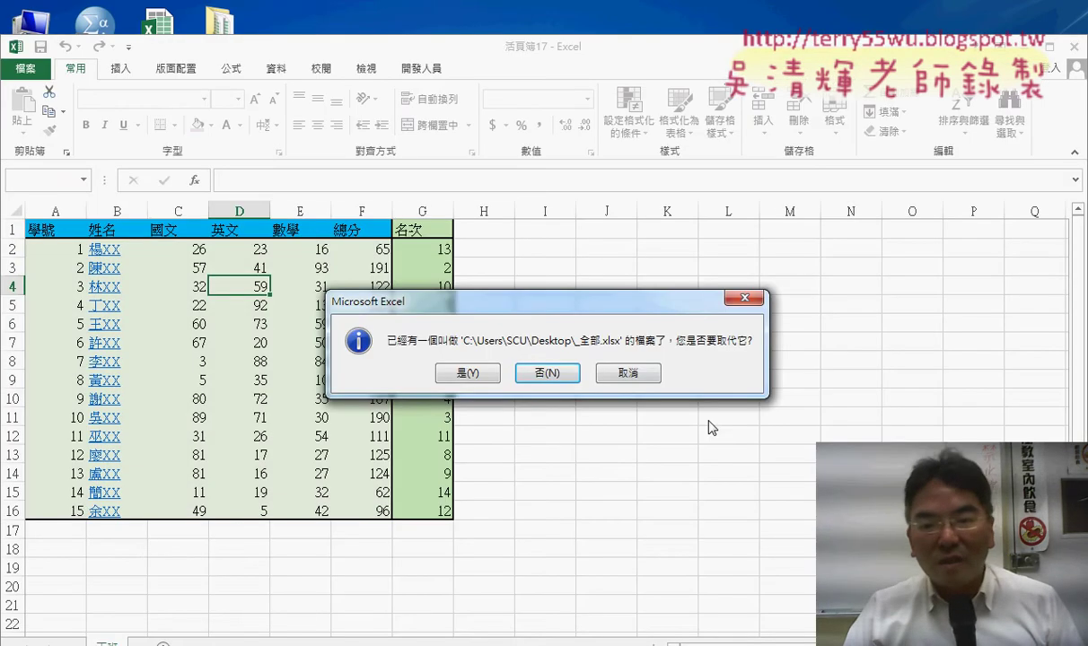
Confirm replacing _全部.xlsx and move the folder window aside.
click(441, 373)
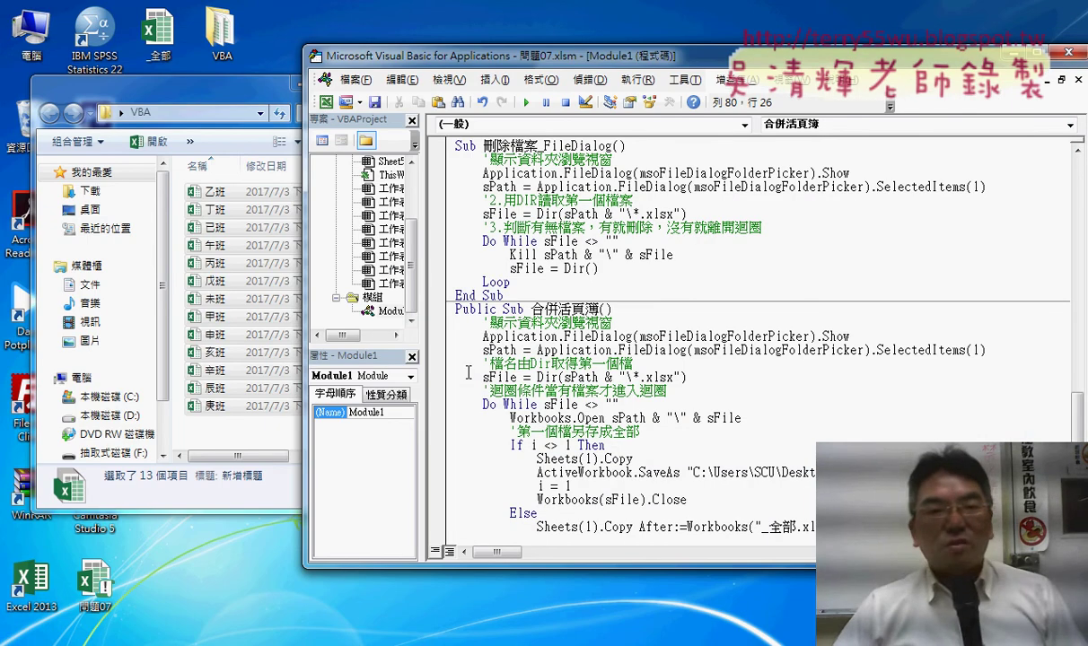
drag(231, 90, 305, 140)
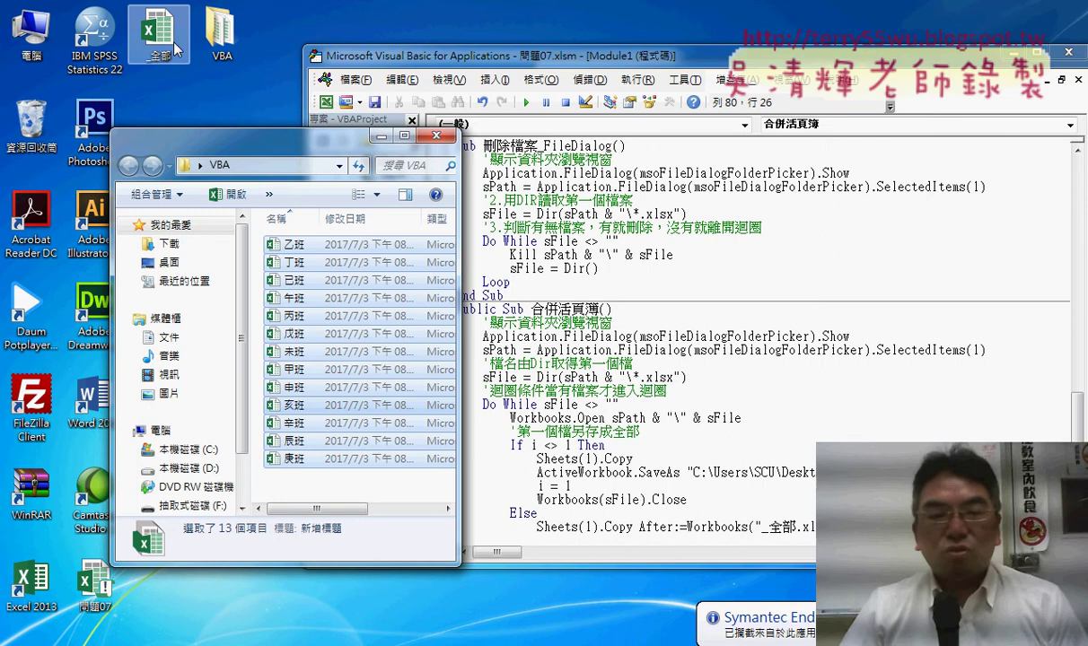
drag(286, 154, 307, 132)
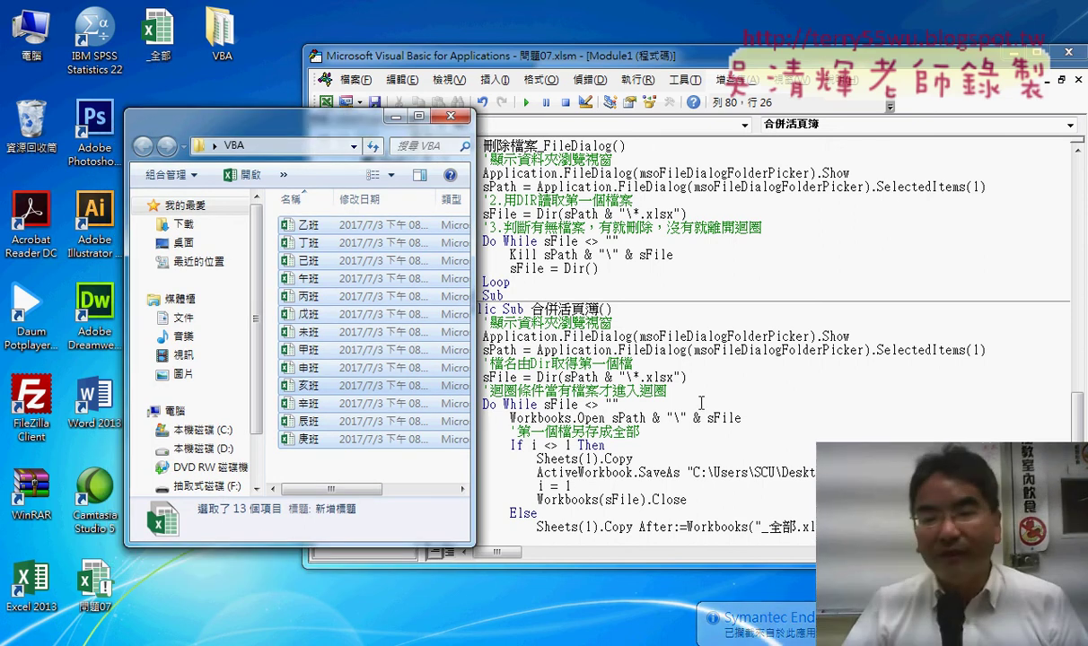
Select the word SaveAs in the 合併活頁簿 code.
scroll(696, 444, down, 1)
double_click(660, 472)
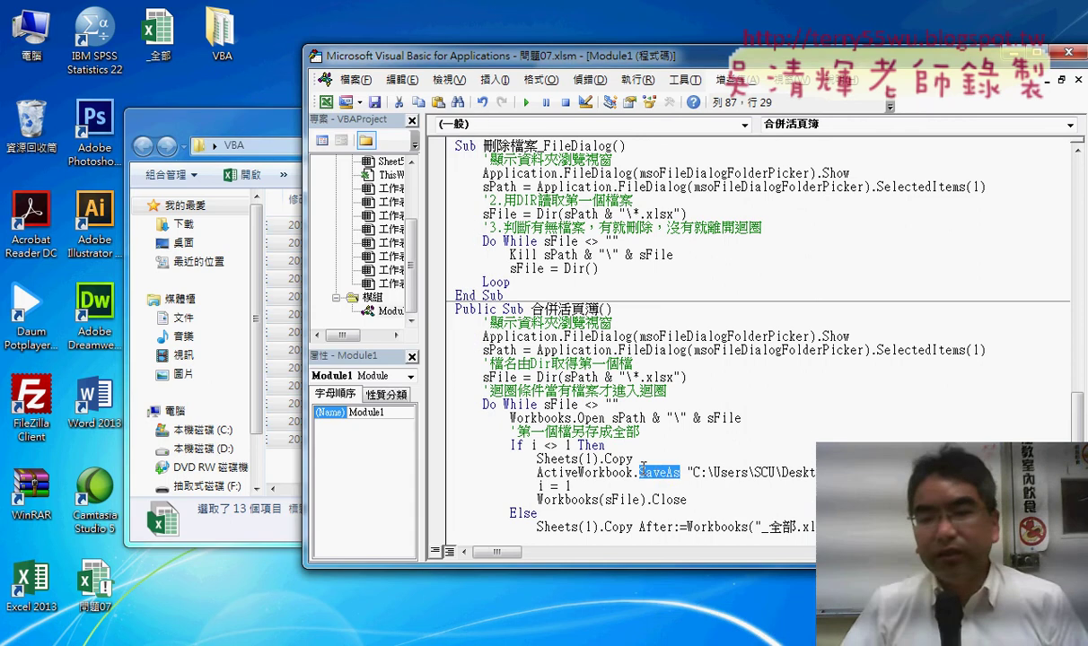
click(666, 473)
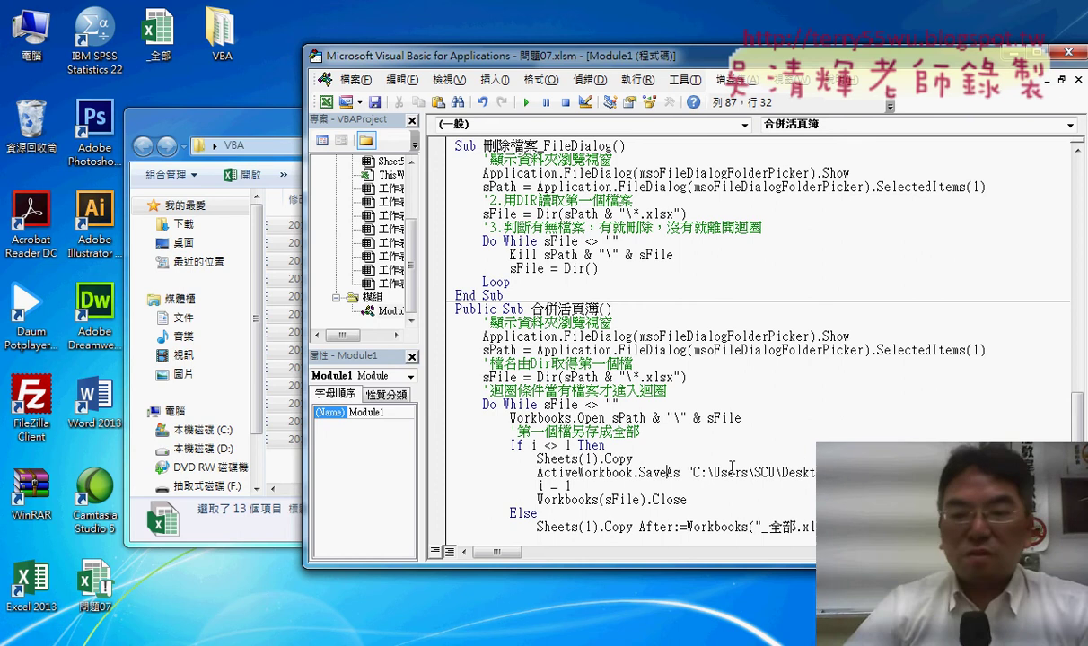
Open the MSDN help for Workbook.SaveAs with F1 and scroll to its FileFormat parameter.
key(F1)
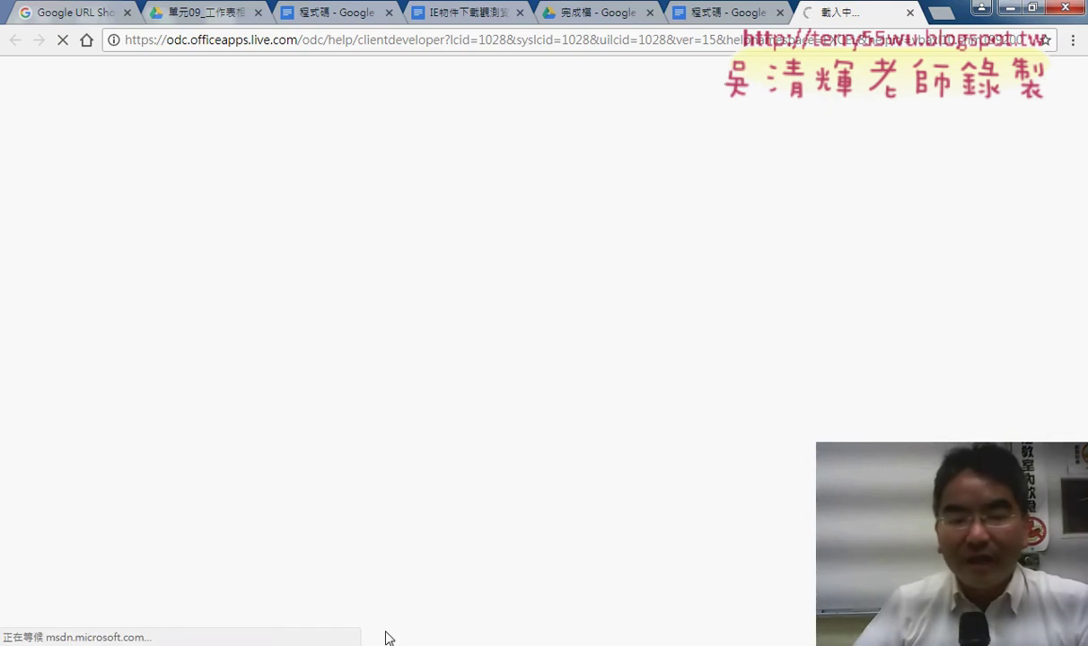
mouse_move(389, 638)
click(328, 561)
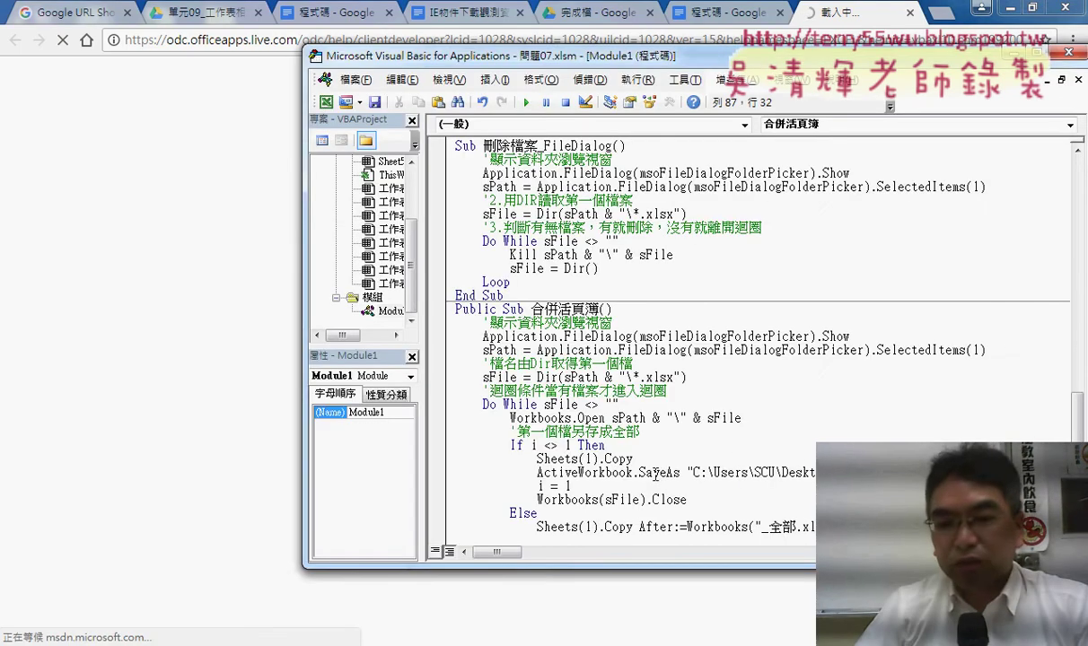
drag(1083, 48, 1034, 81)
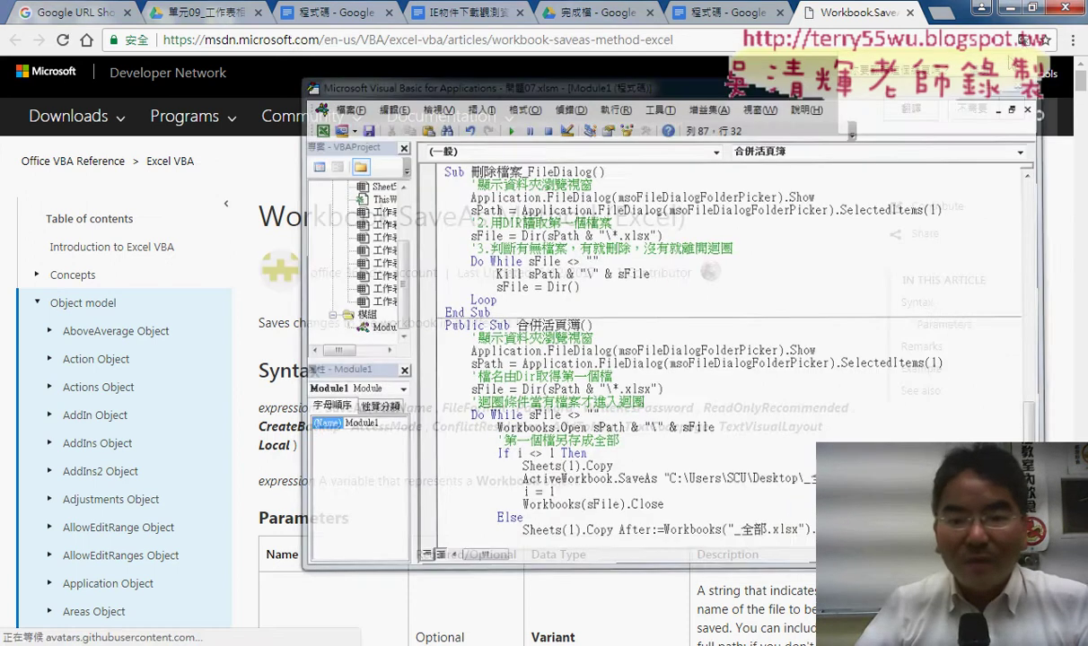
scroll(575, 340, down, 2)
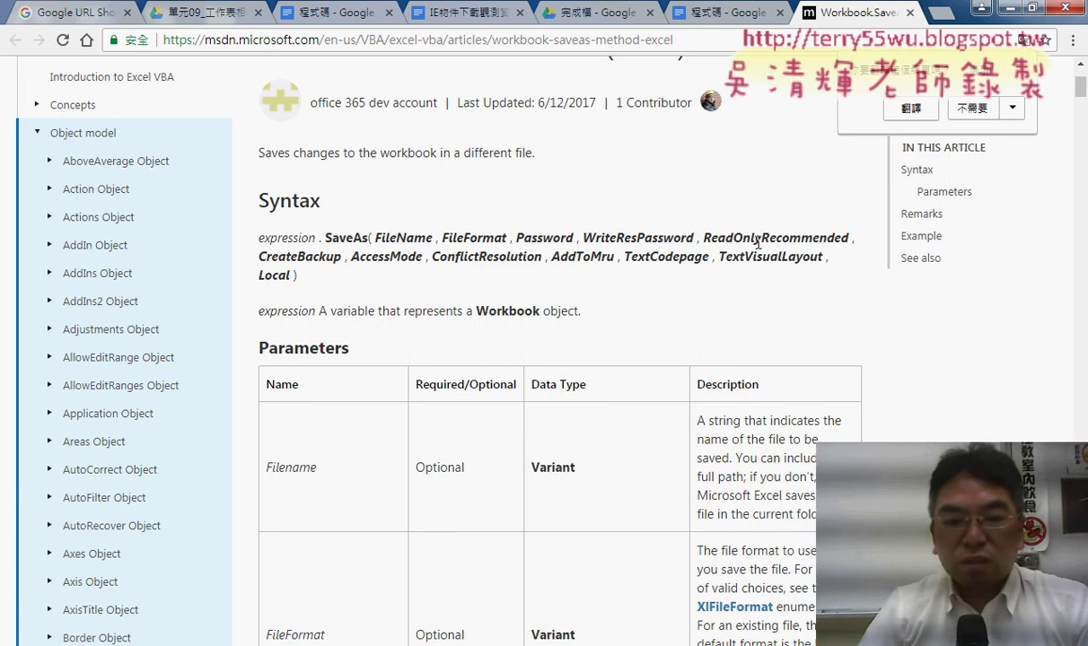
scroll(758, 242, down, 1)
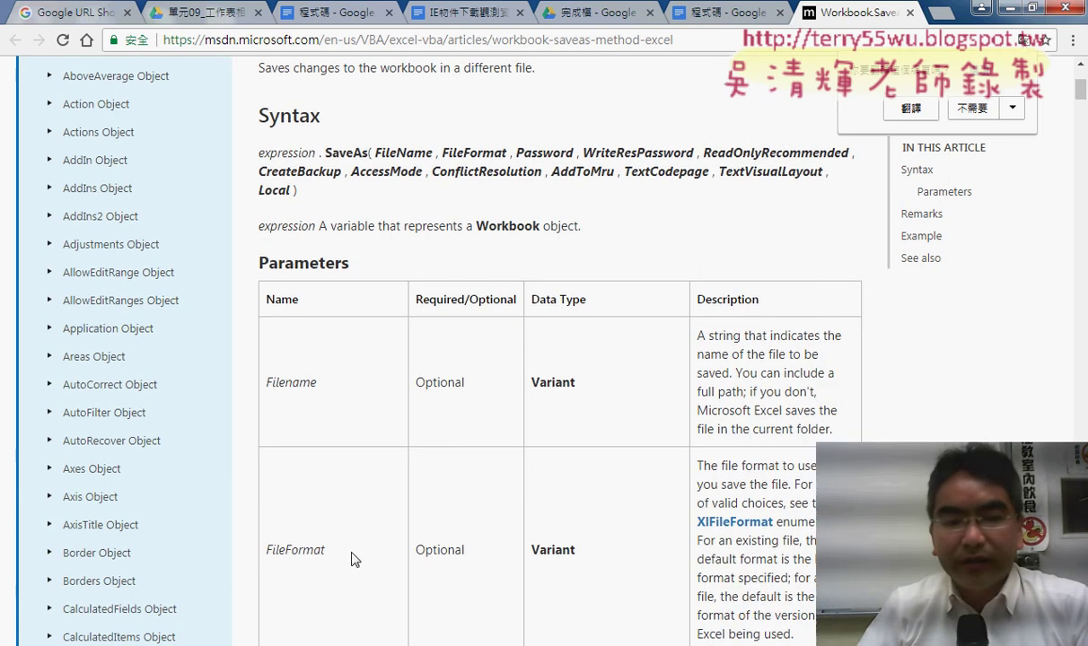
drag(327, 550, 269, 554)
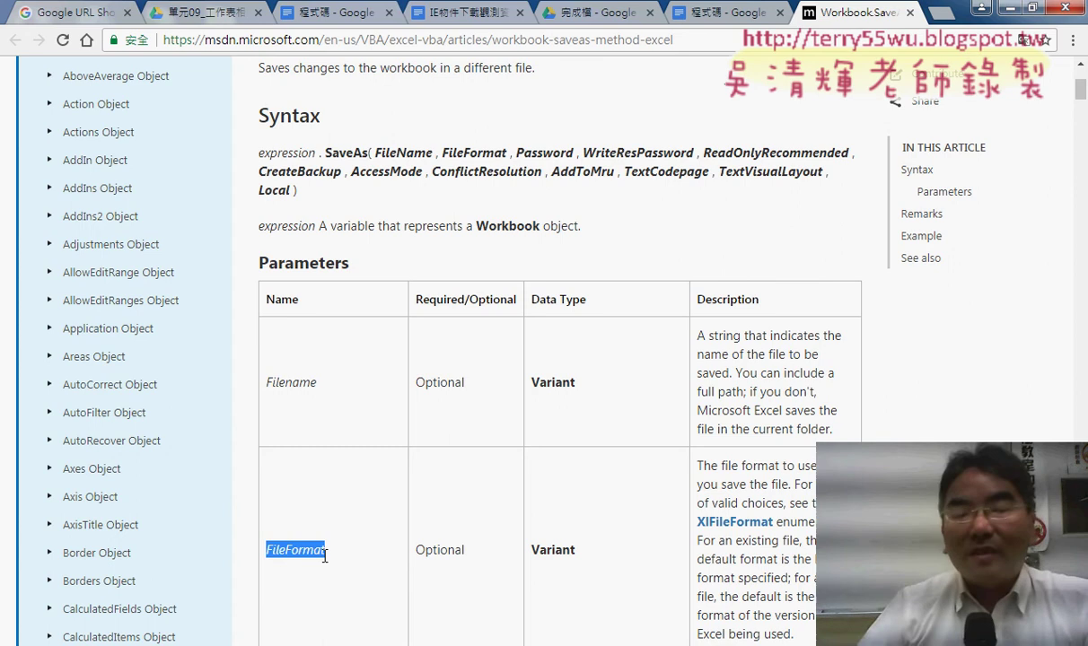
scroll(325, 556, down, 2)
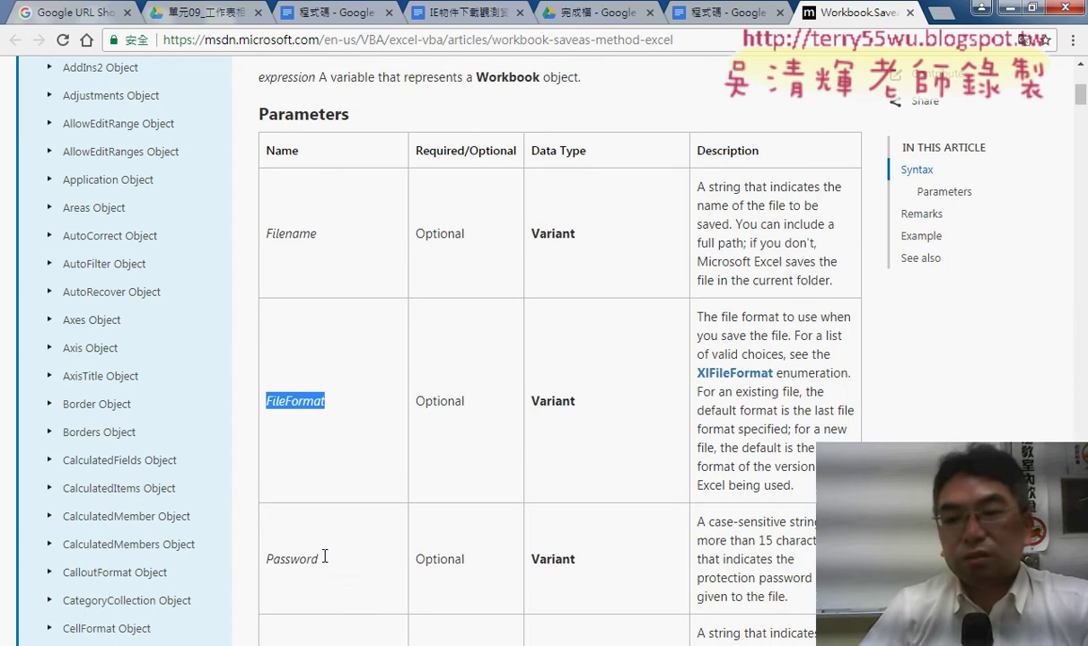
click(734, 353)
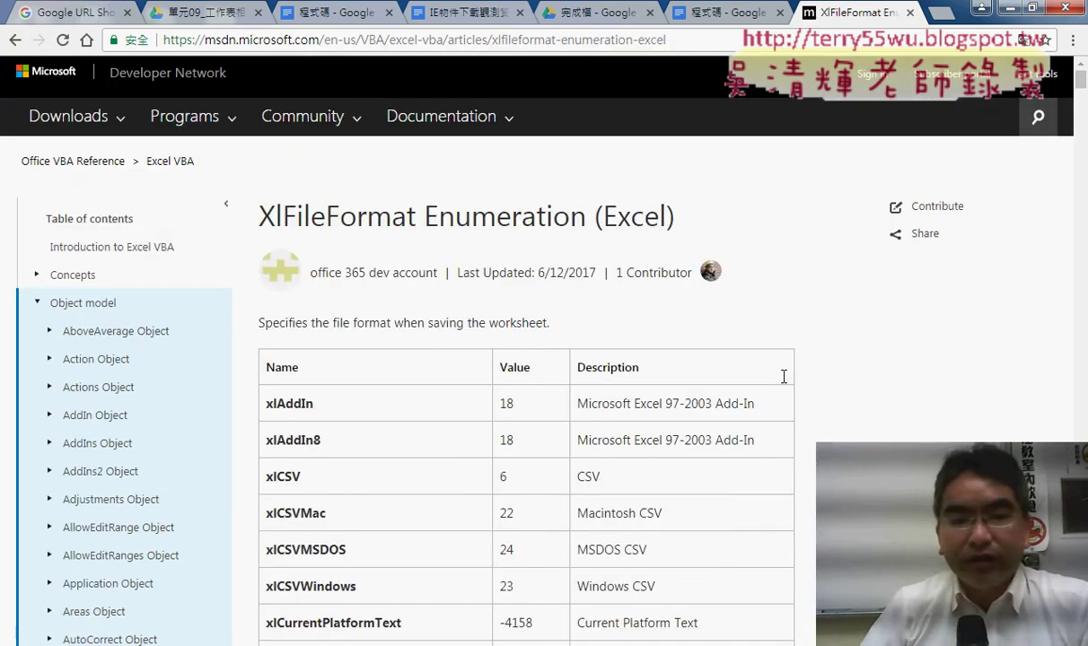
scroll(783, 377, down, 2)
drag(302, 308, 262, 308)
scroll(502, 502, down, 1)
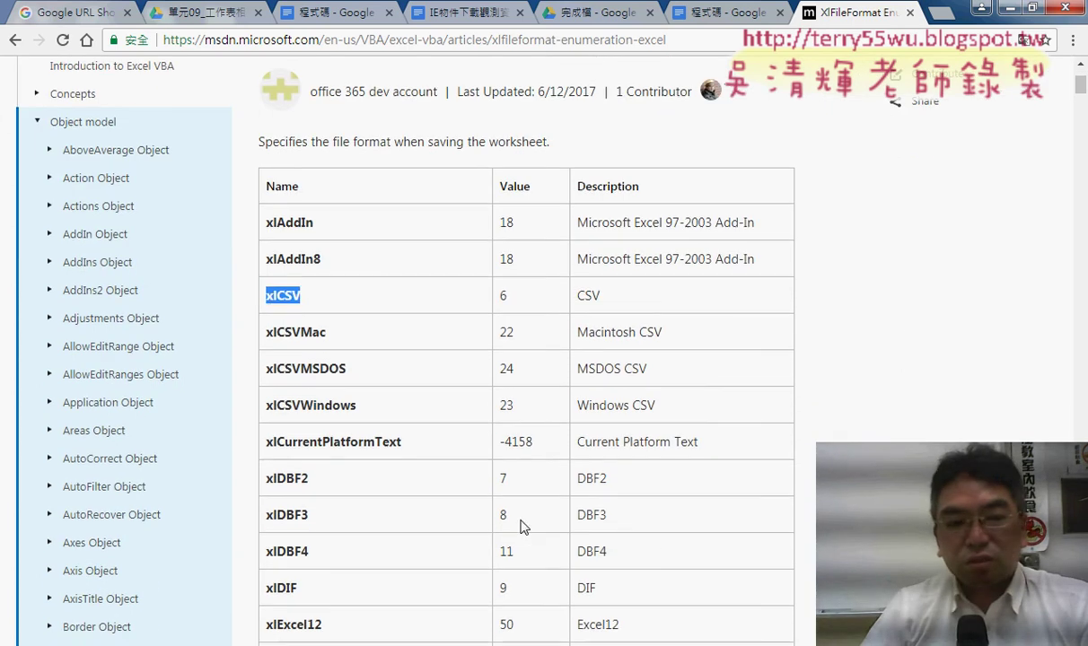
scroll(523, 527, down, 2)
drag(314, 321, 269, 323)
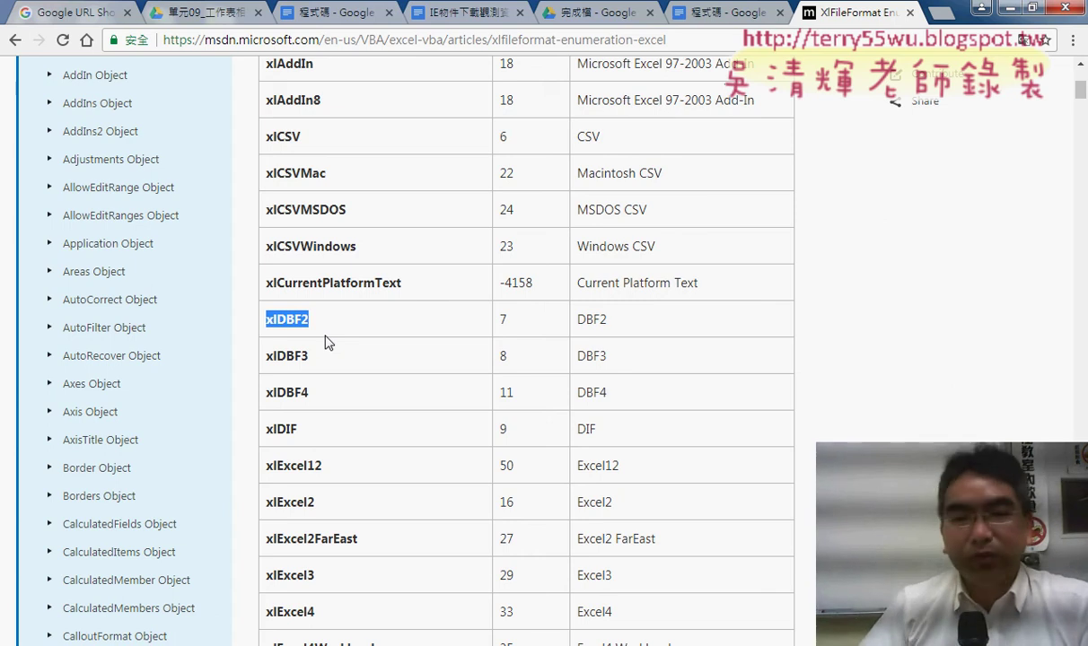
scroll(325, 342, up, 1)
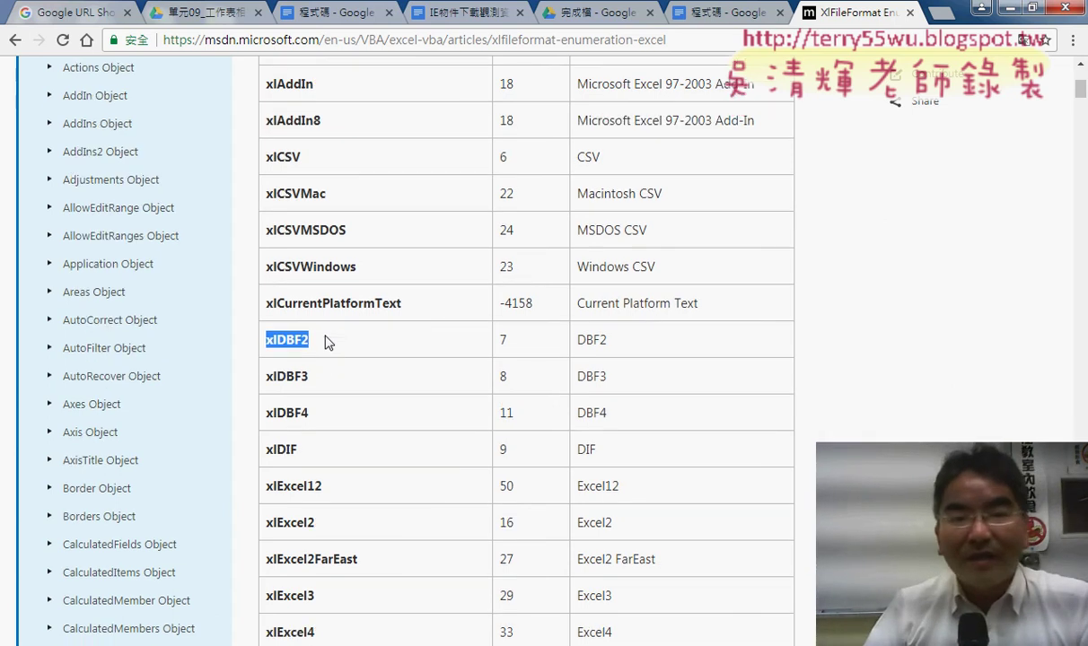
drag(301, 223, 269, 224)
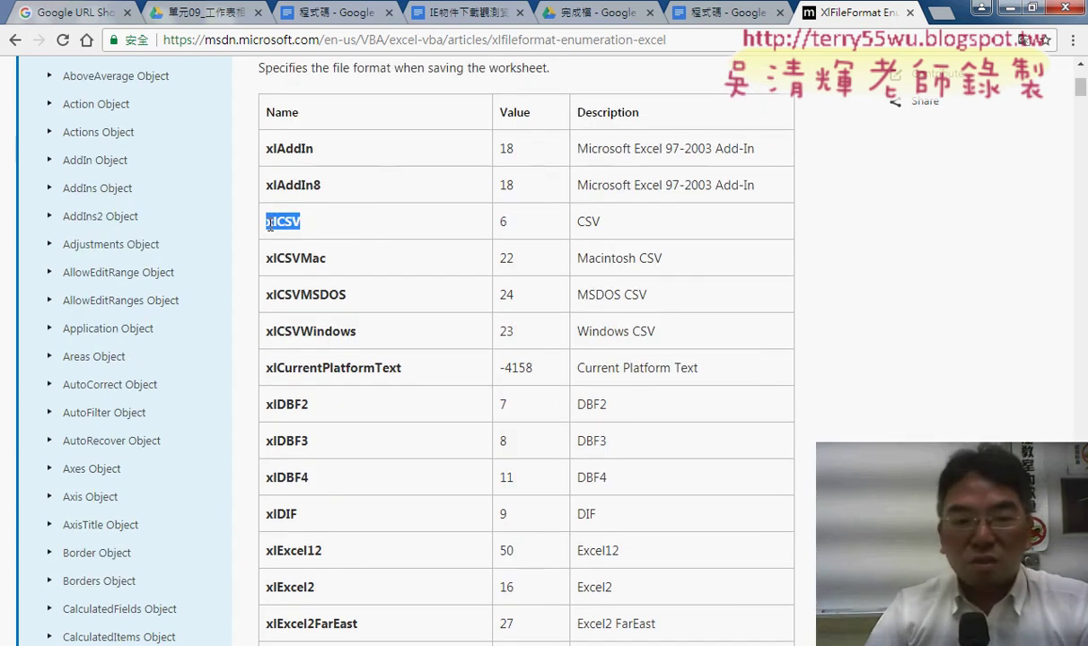
scroll(384, 316, down, 1)
scroll(383, 316, down, 1)
scroll(383, 316, down, 1)
scroll(383, 316, down, 1)
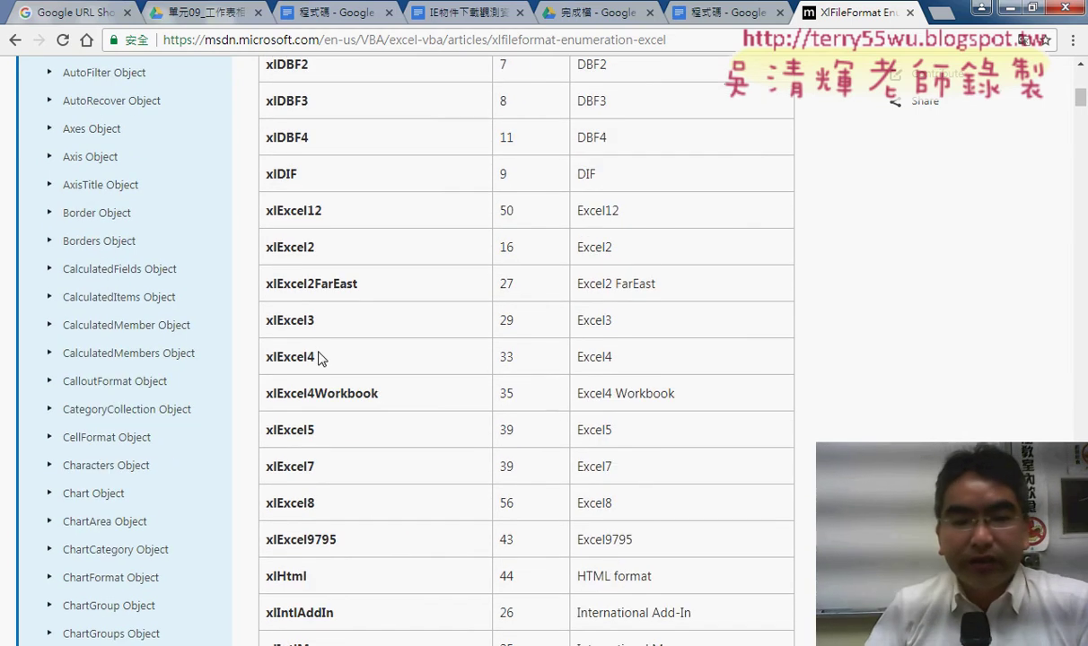
scroll(310, 448, down, 1)
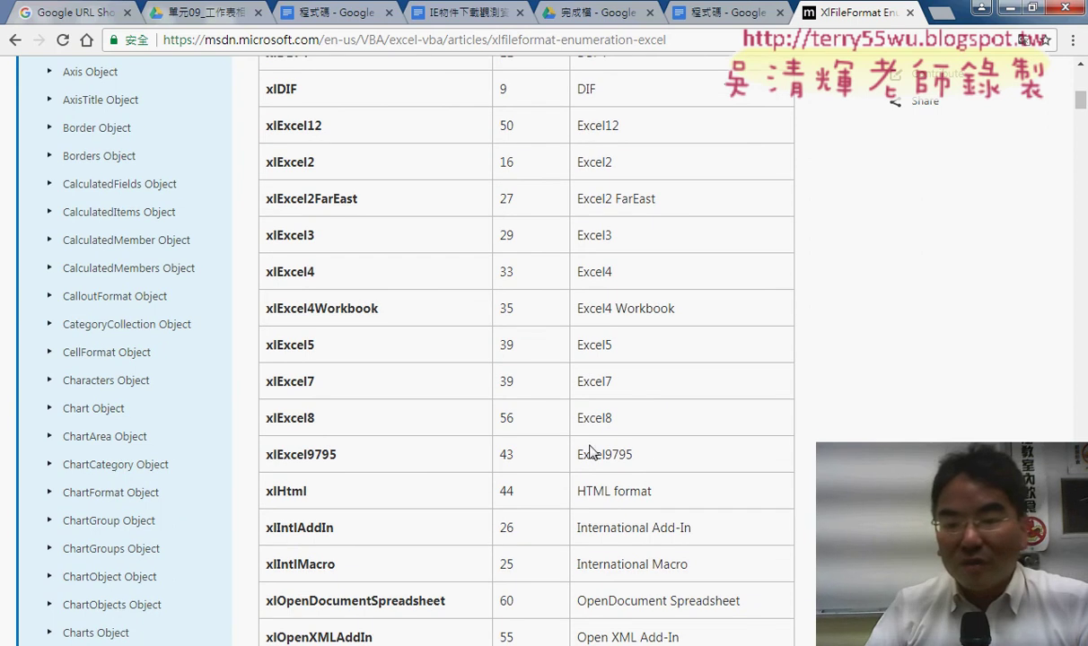
drag(633, 454, 330, 458)
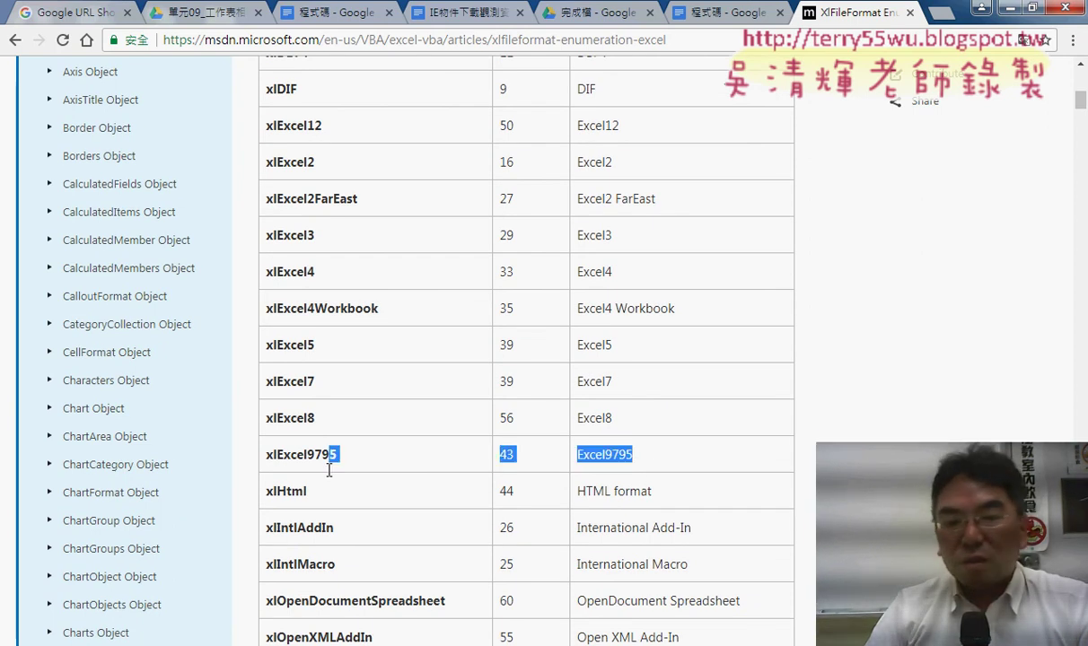
click(344, 427)
double_click(289, 418)
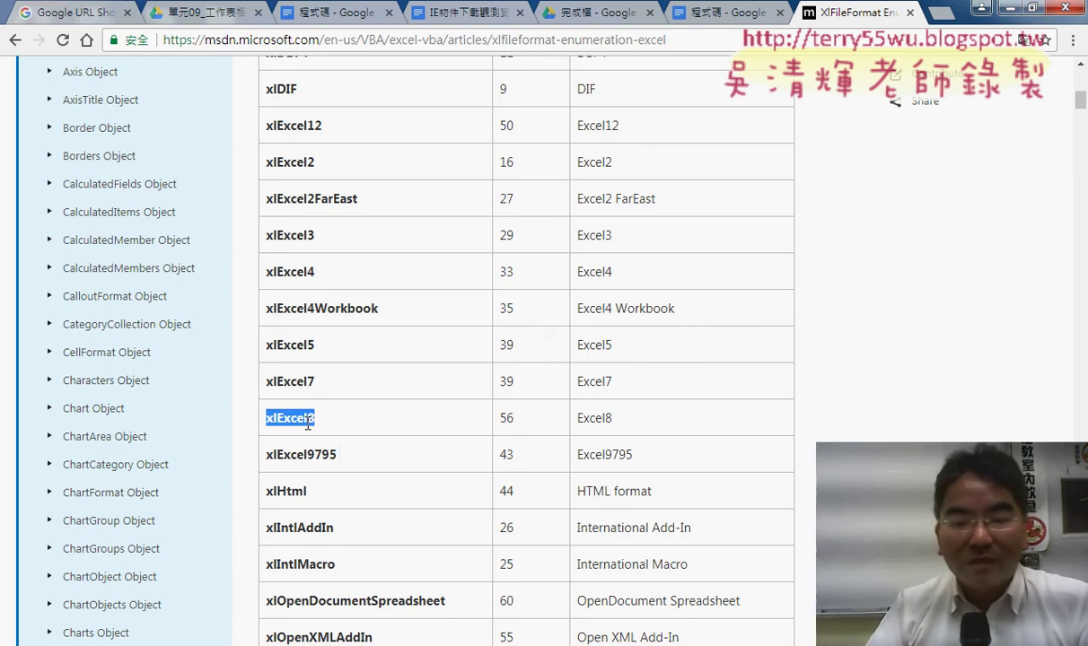
scroll(376, 468, down, 3)
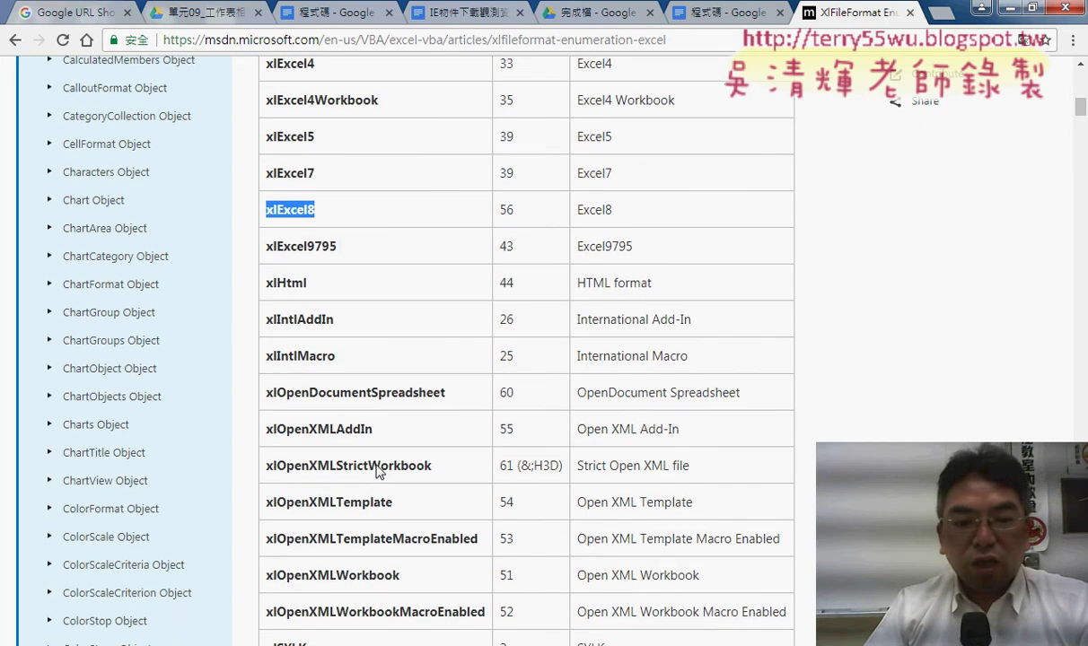
scroll(376, 468, down, 2)
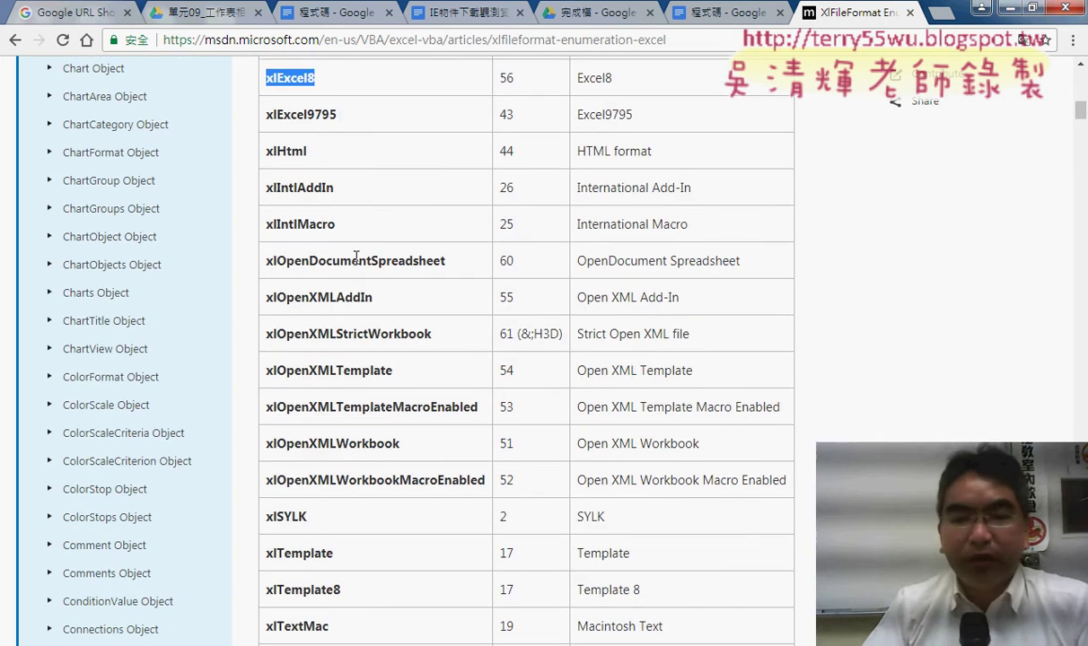
scroll(430, 466, down, 3)
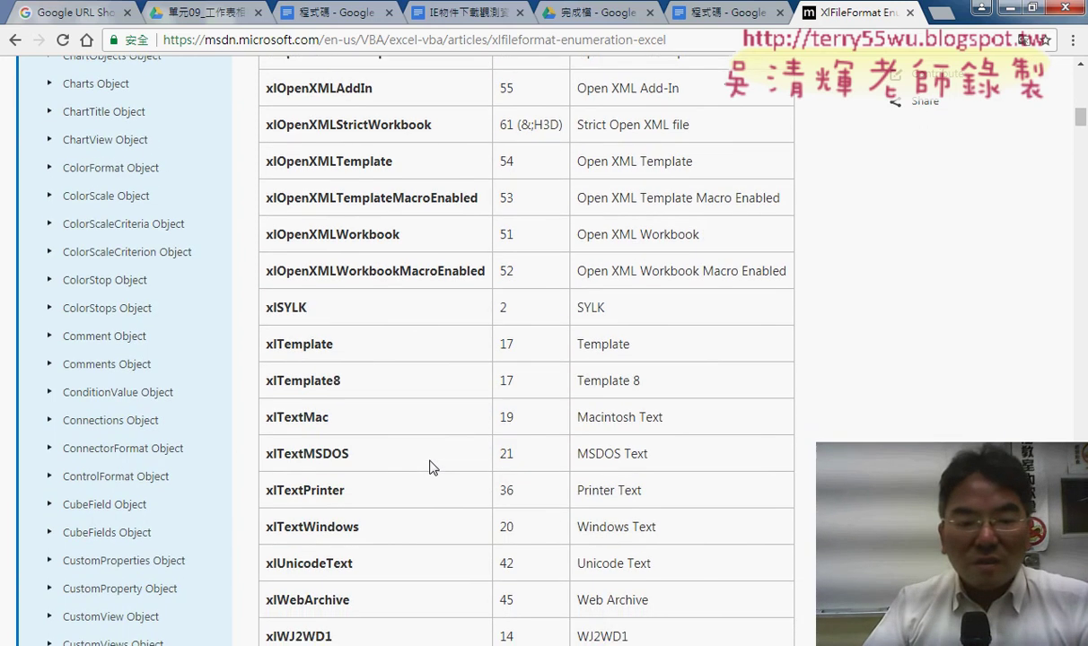
scroll(429, 467, down, 3)
scroll(430, 467, down, 2)
scroll(429, 467, down, 2)
scroll(430, 467, down, 2)
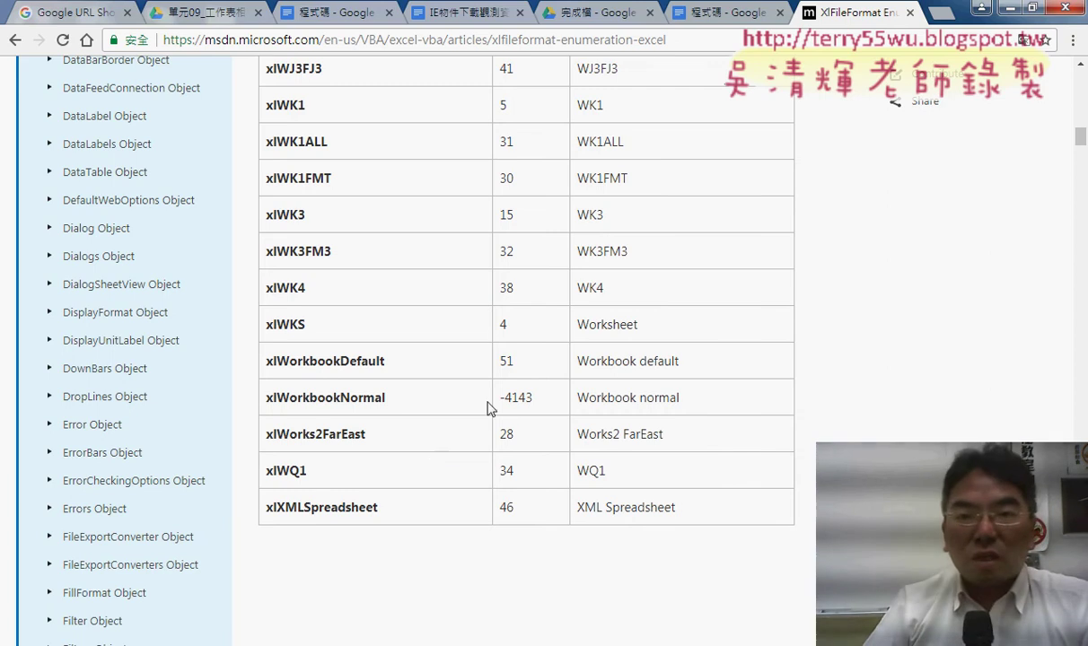
Navigate from _雲端白板畫面 into the 單元10 folder and open the 程式碼 document.
click(596, 10)
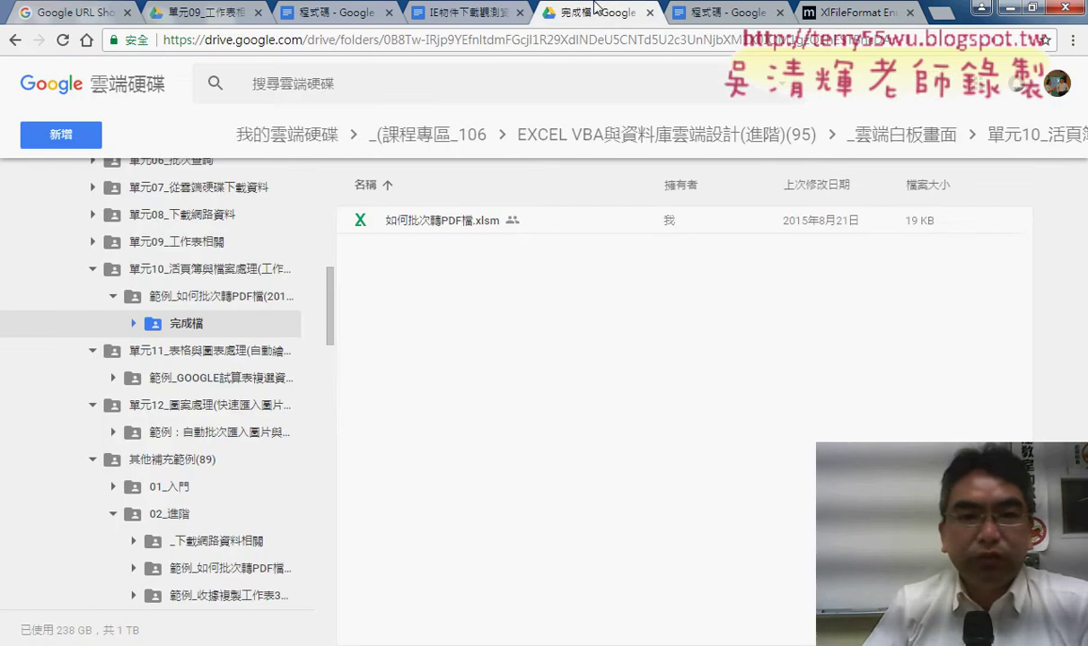
click(201, 13)
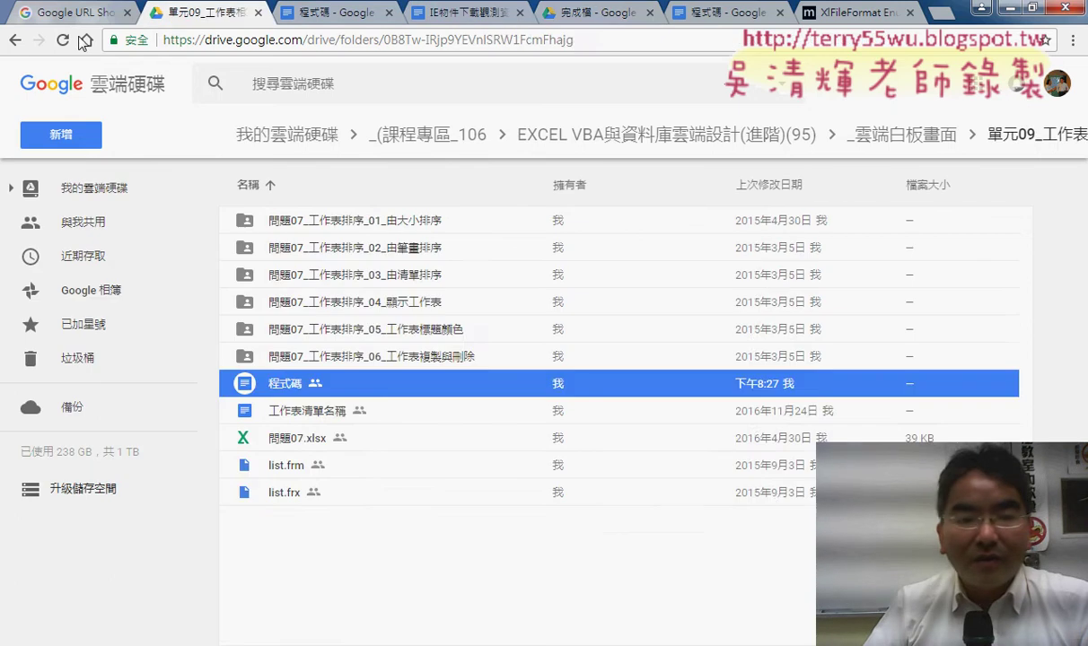
click(16, 41)
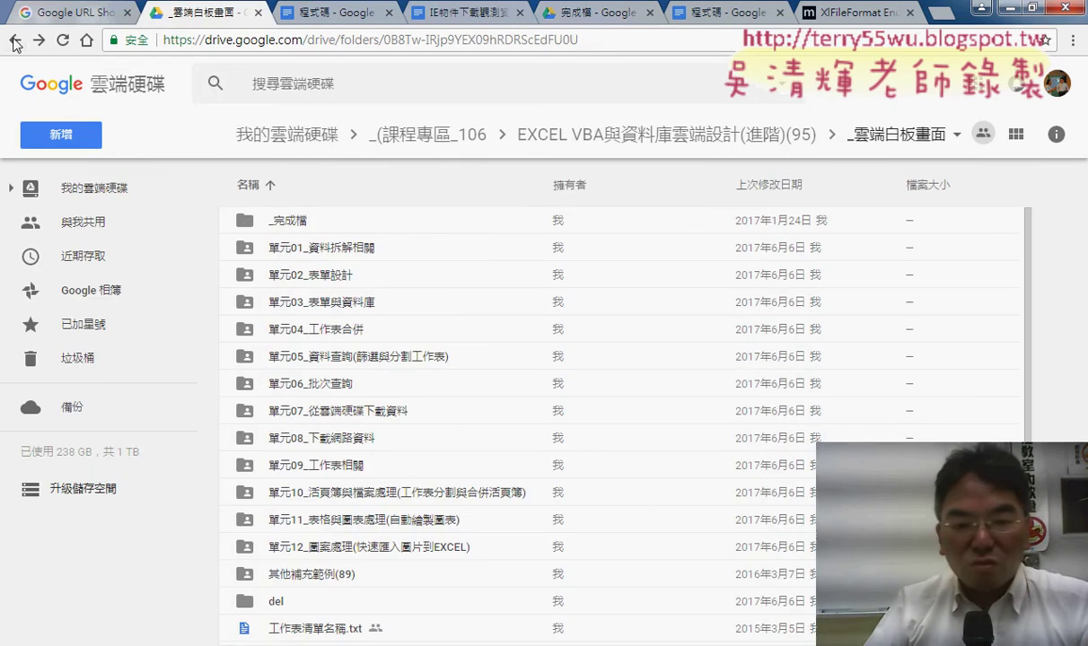
double_click(392, 493)
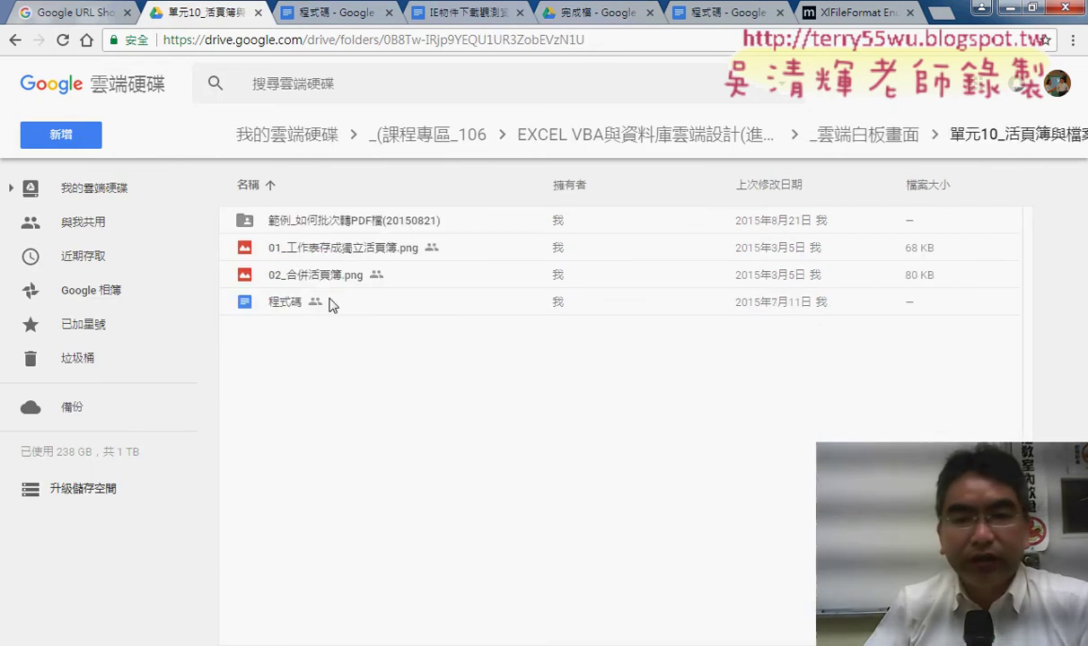
double_click(288, 303)
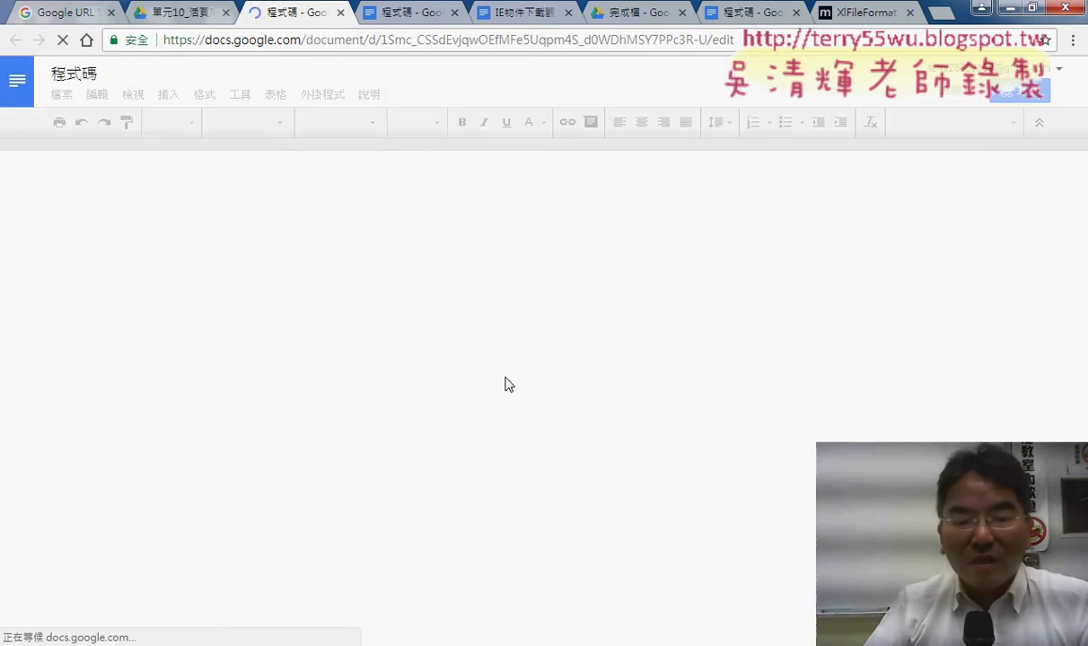
Highlight the 工作表存成CSV sub name, its Filename argument and FileFormat:=6.
scroll(517, 397, down, 2)
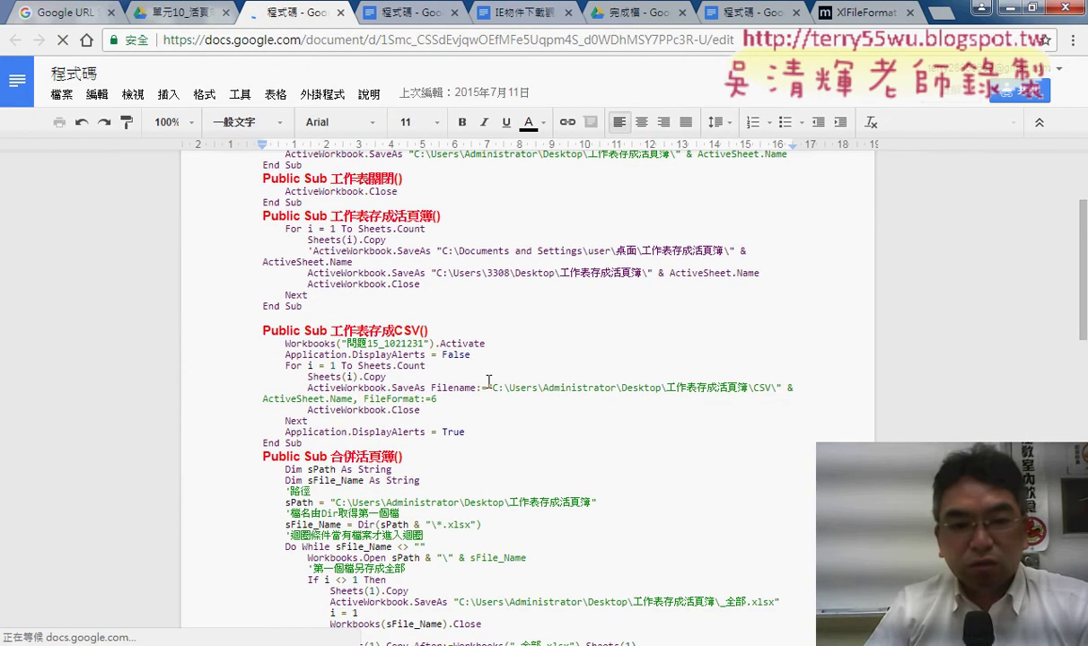
drag(332, 331, 421, 329)
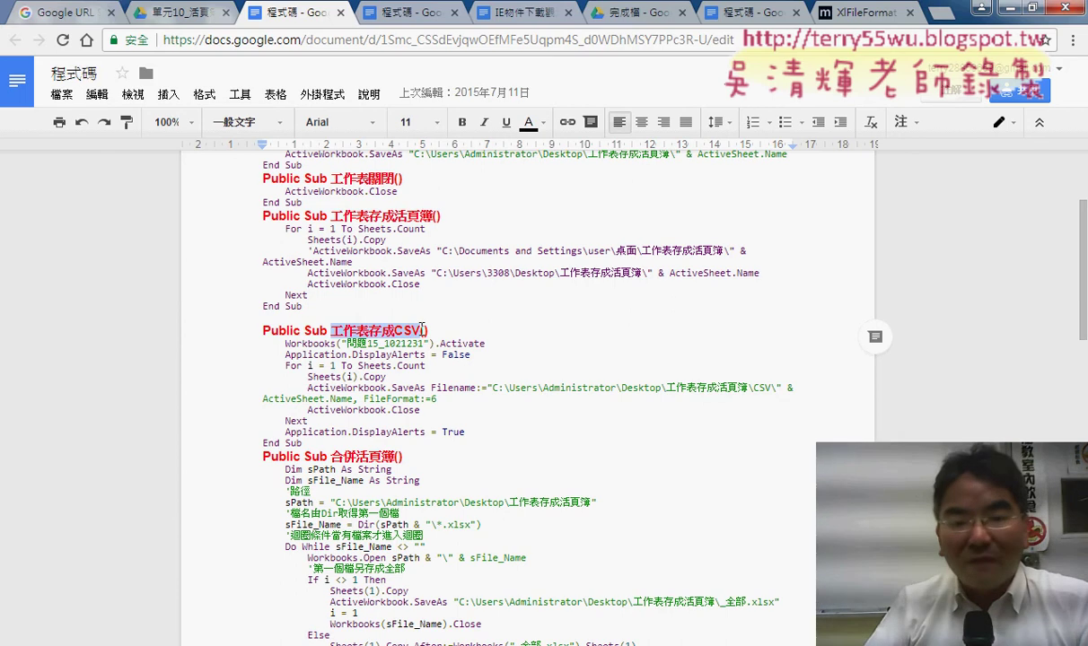
drag(431, 387, 476, 388)
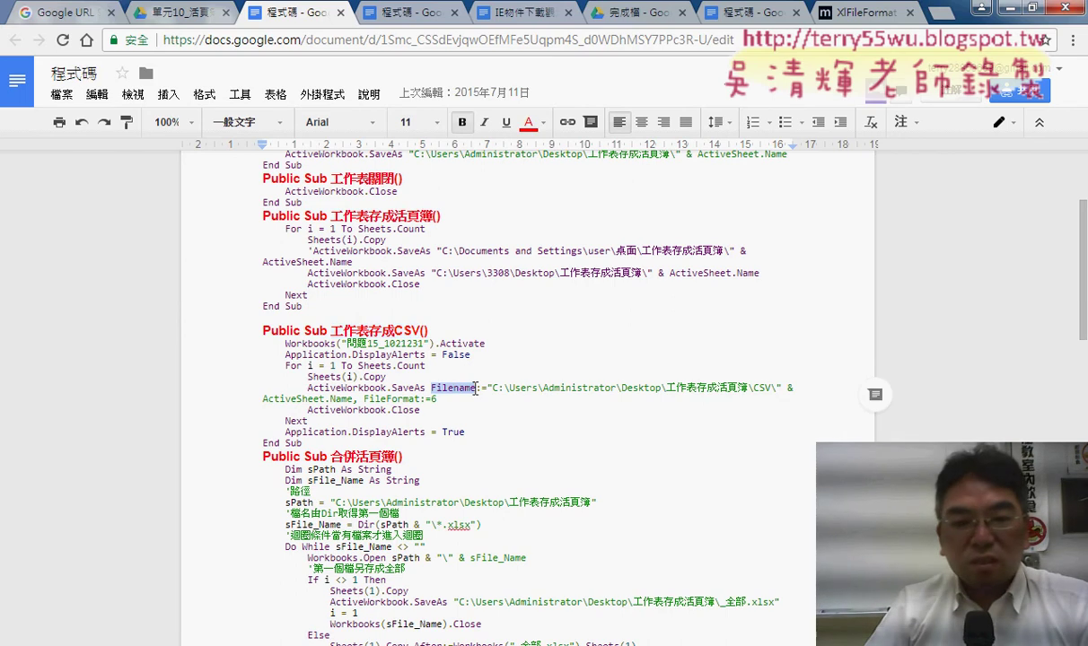
drag(437, 400, 364, 401)
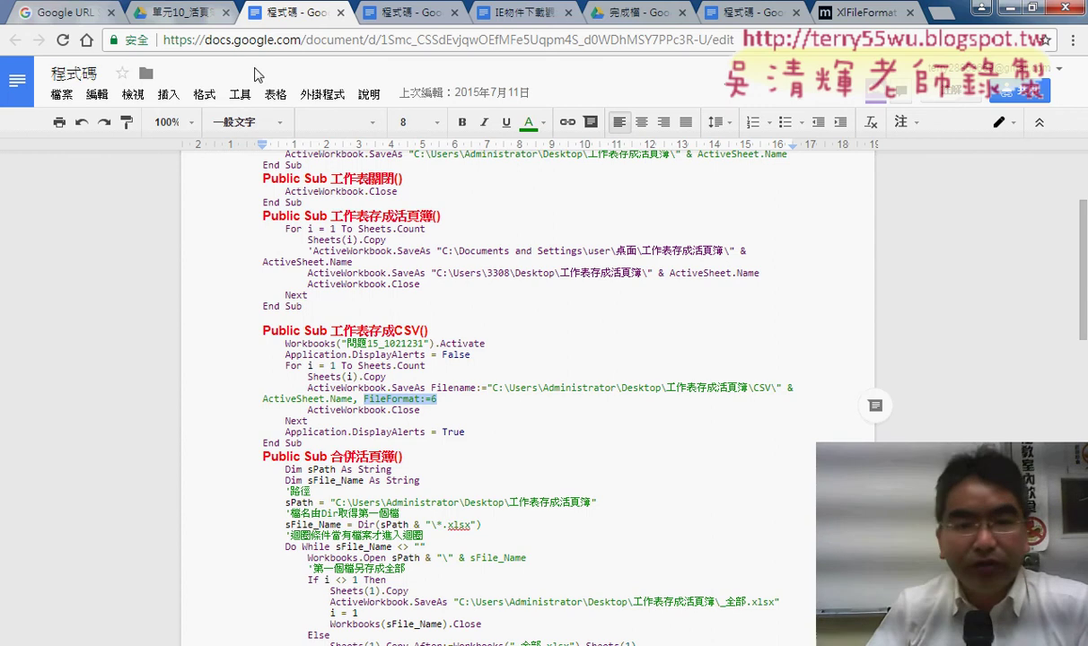
Switch to the other 程式碼 document and scroll to the OLUTLOOK設定重點 notes.
click(404, 13)
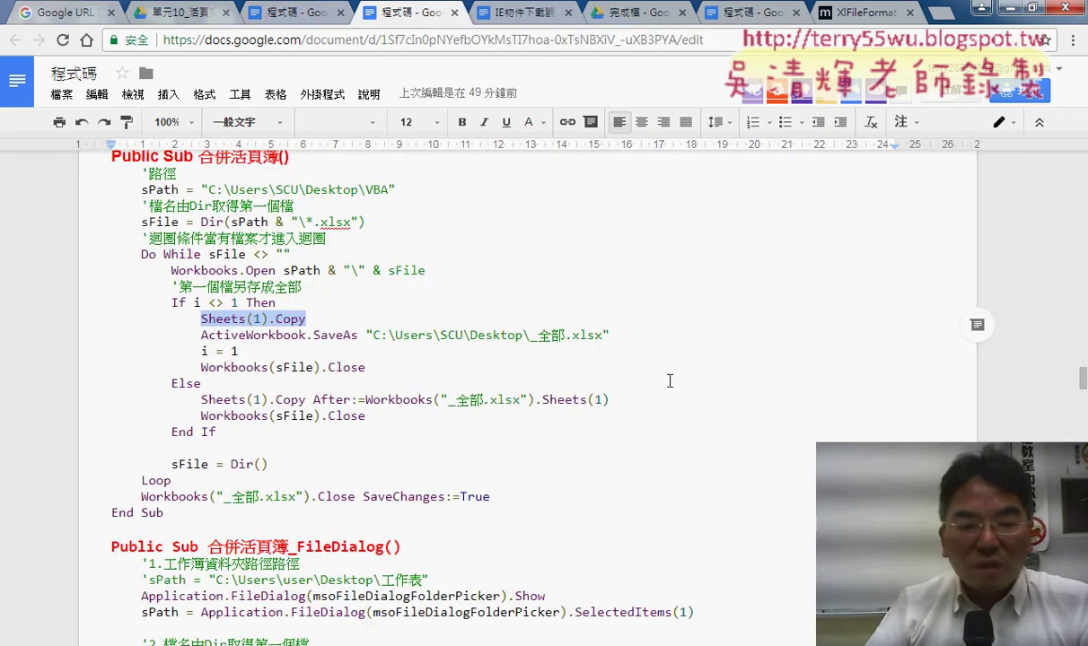
scroll(655, 341, down, 3)
scroll(670, 382, down, 2)
scroll(669, 381, down, 3)
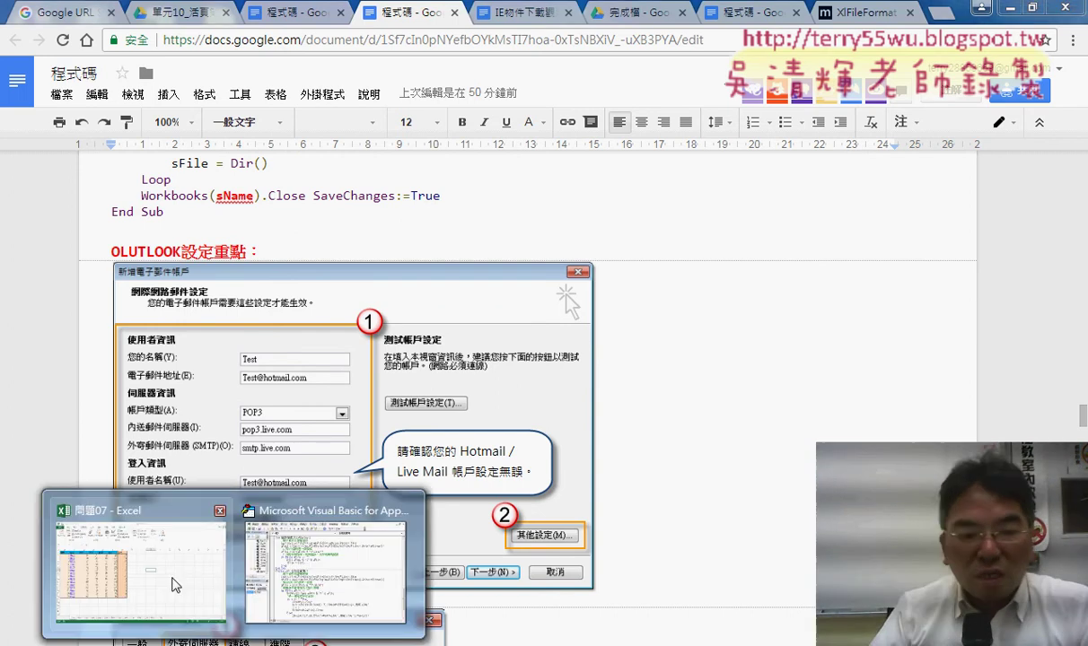
Copy the class and EMAIL table from the Google Doc and bring up Excel's 甲班 sheet.
click(167, 552)
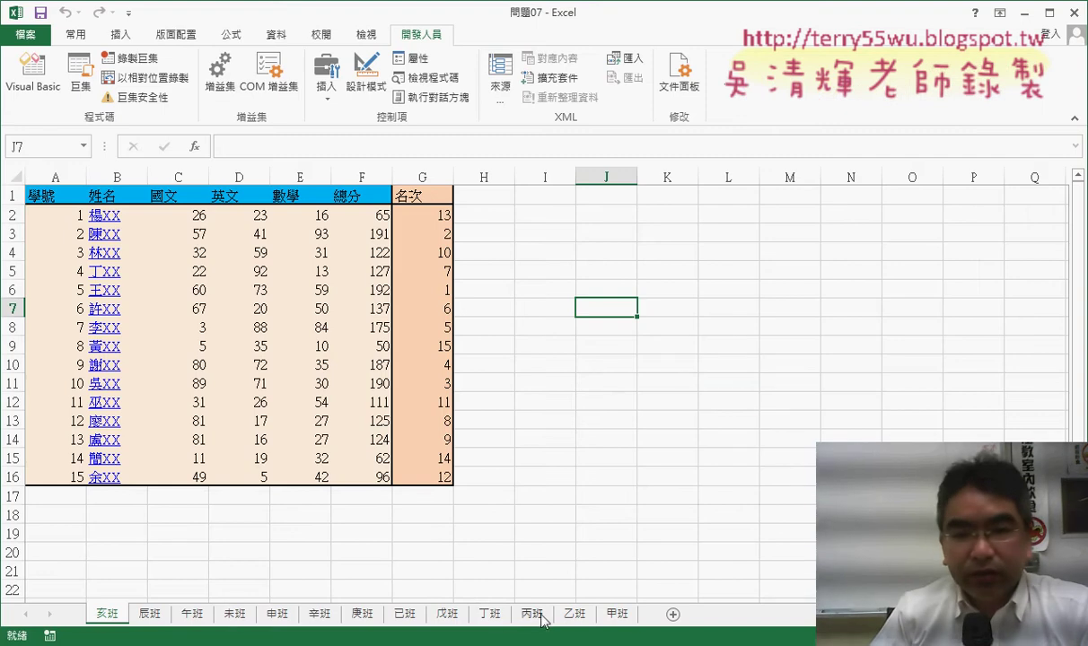
click(618, 614)
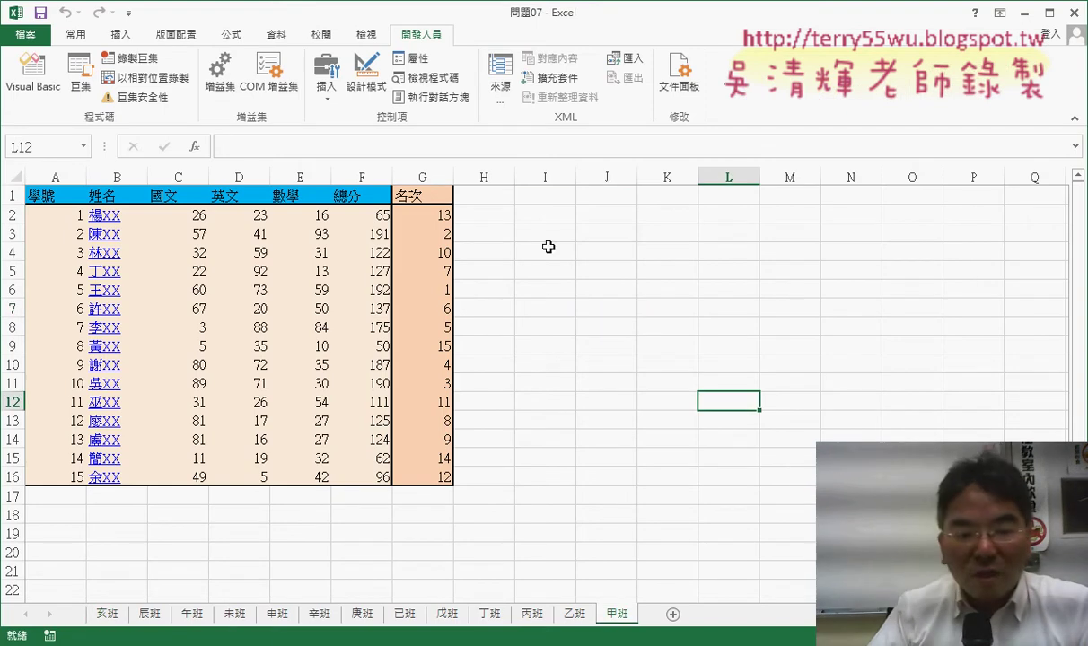
click(314, 645)
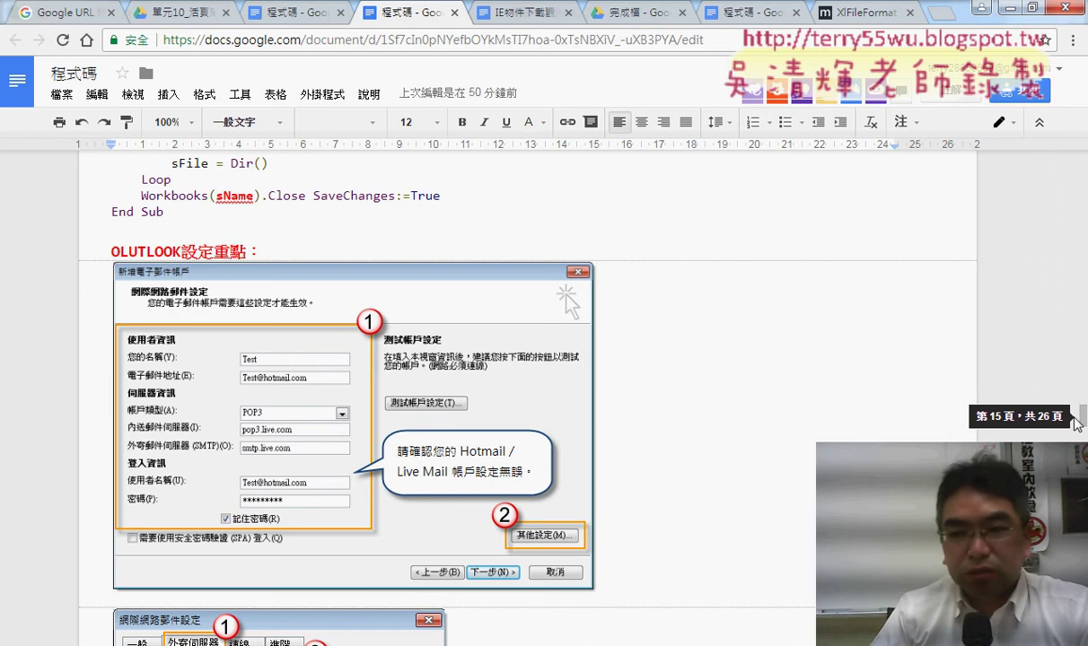
drag(1079, 418, 1081, 186)
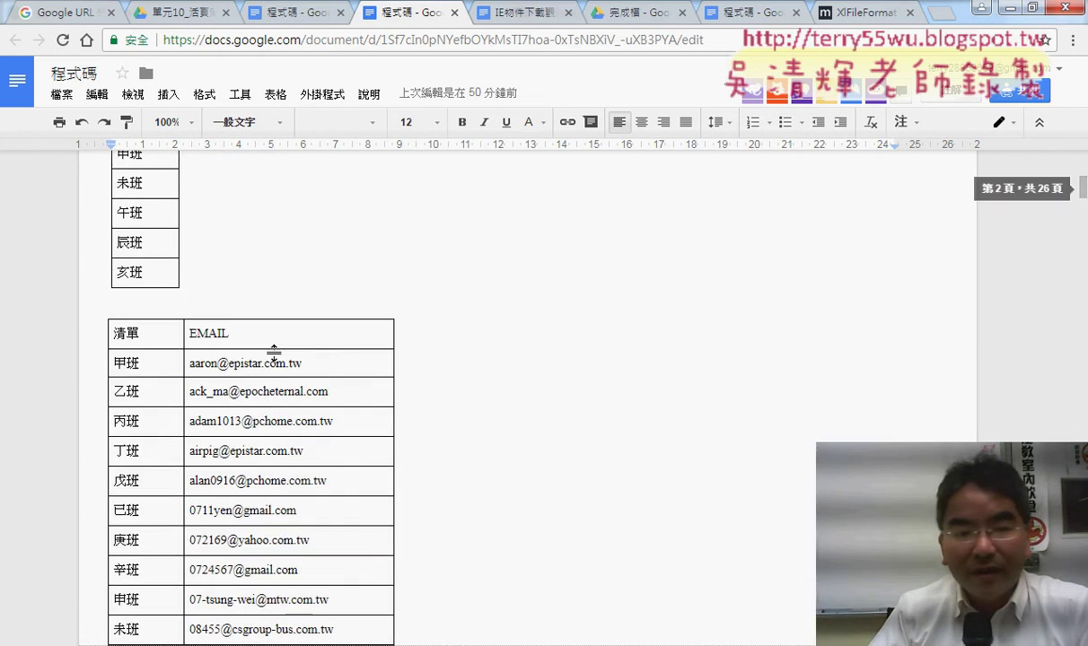
drag(126, 333, 269, 642)
key(ctrl+c)
key(alt+Tab)
key(ctrl+v)
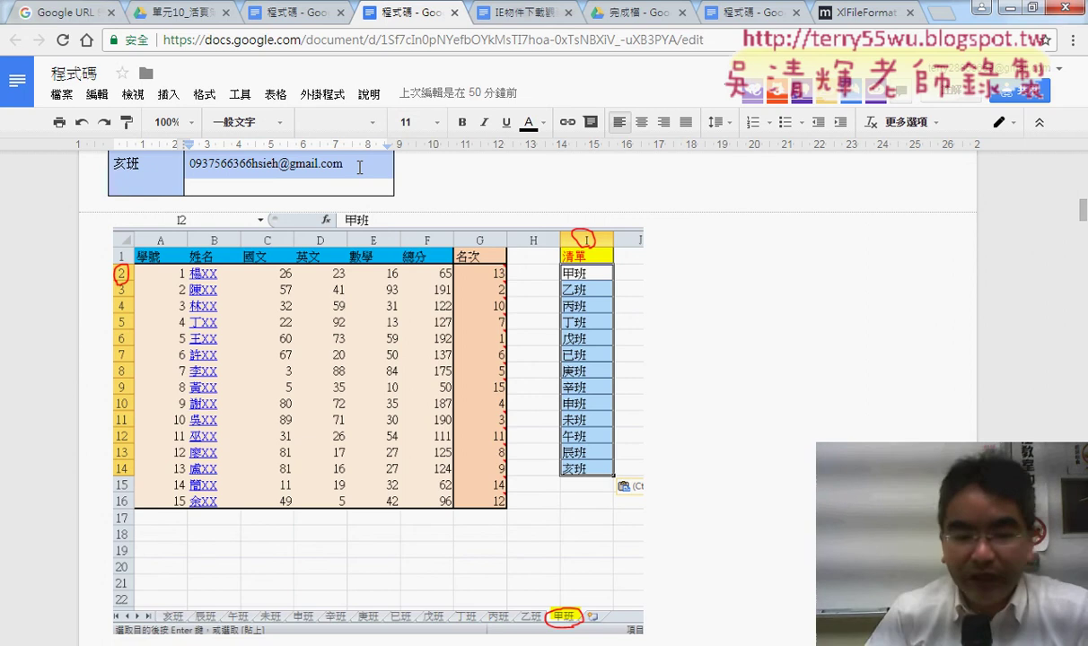
key(alt+Tab)
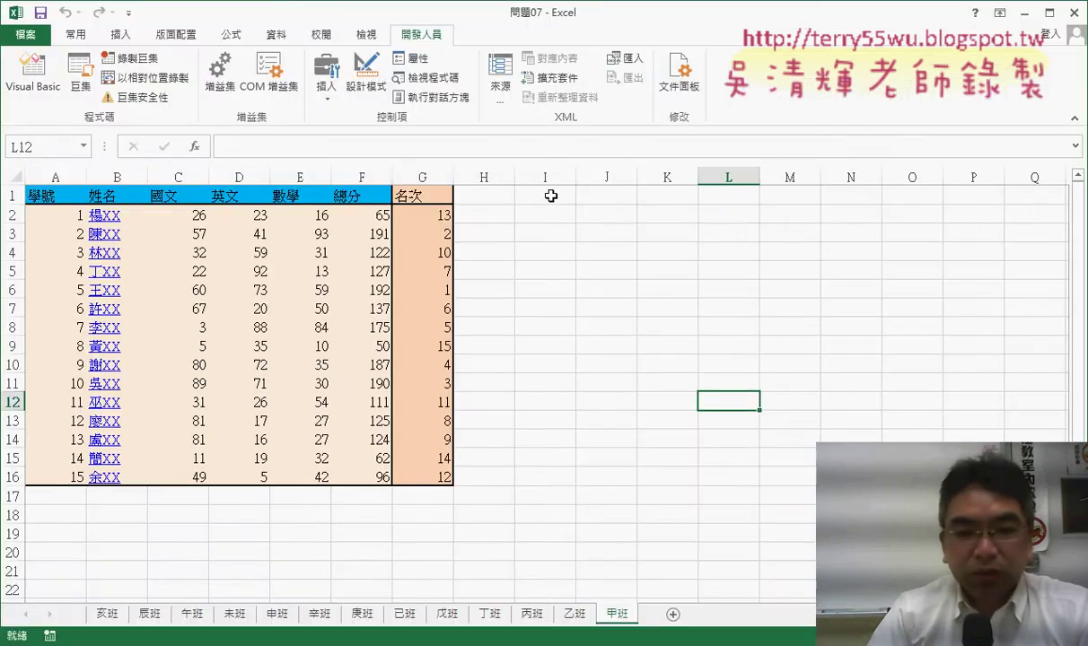
Paste the class/EMAIL list at I1, then delete the empty I1:J1 cells, shifting cells up.
click(550, 196)
key(ctrl+v)
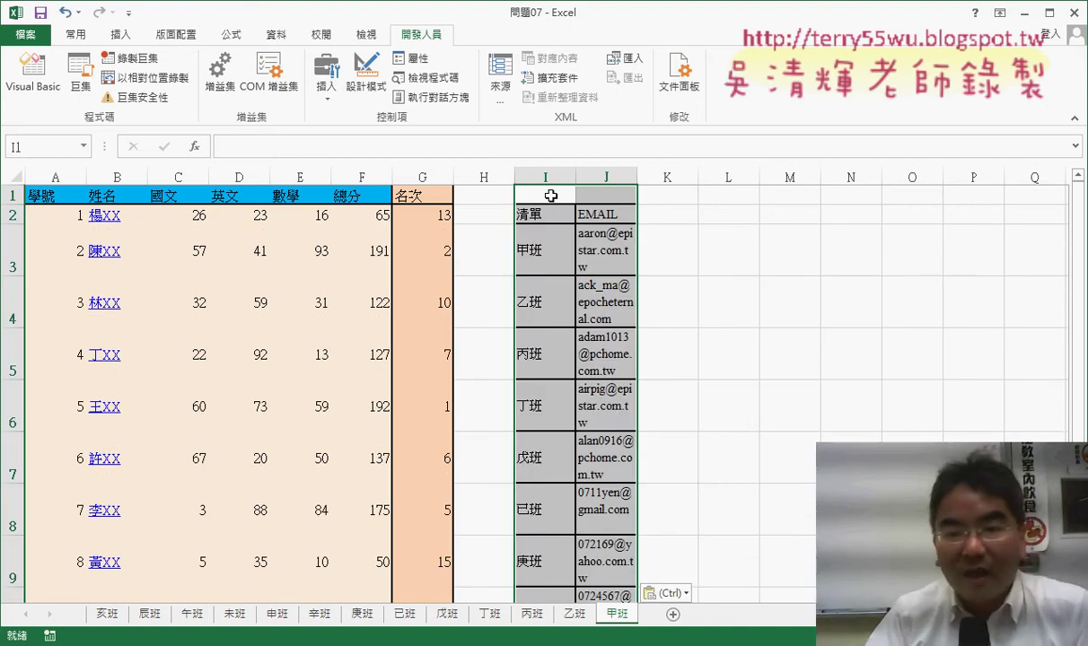
drag(550, 195, 607, 194)
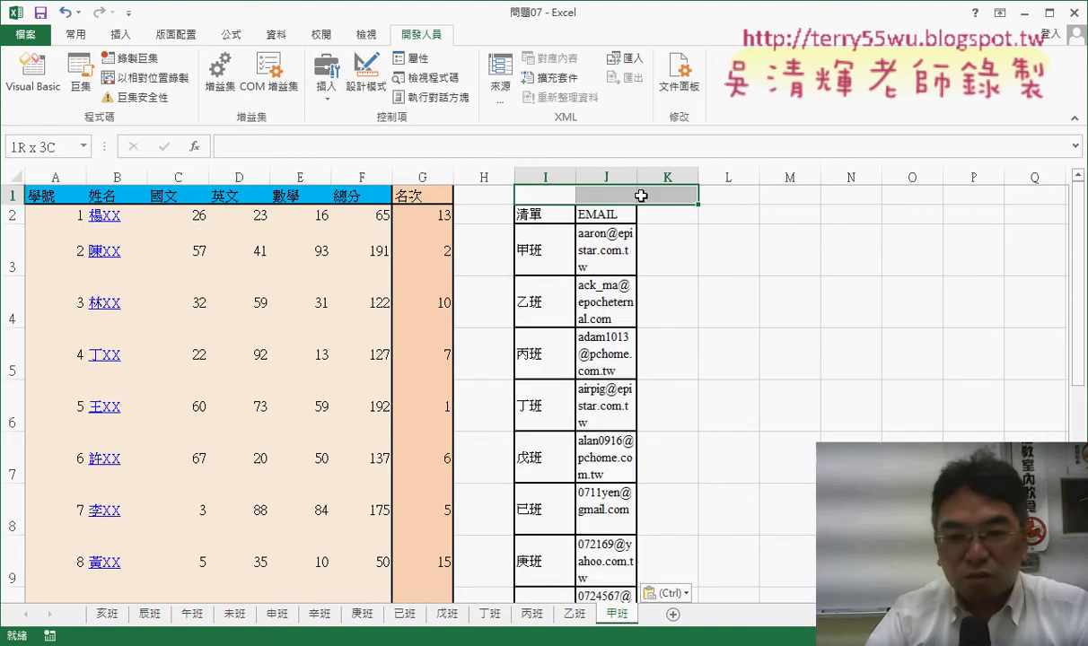
right_click(609, 194)
click(669, 335)
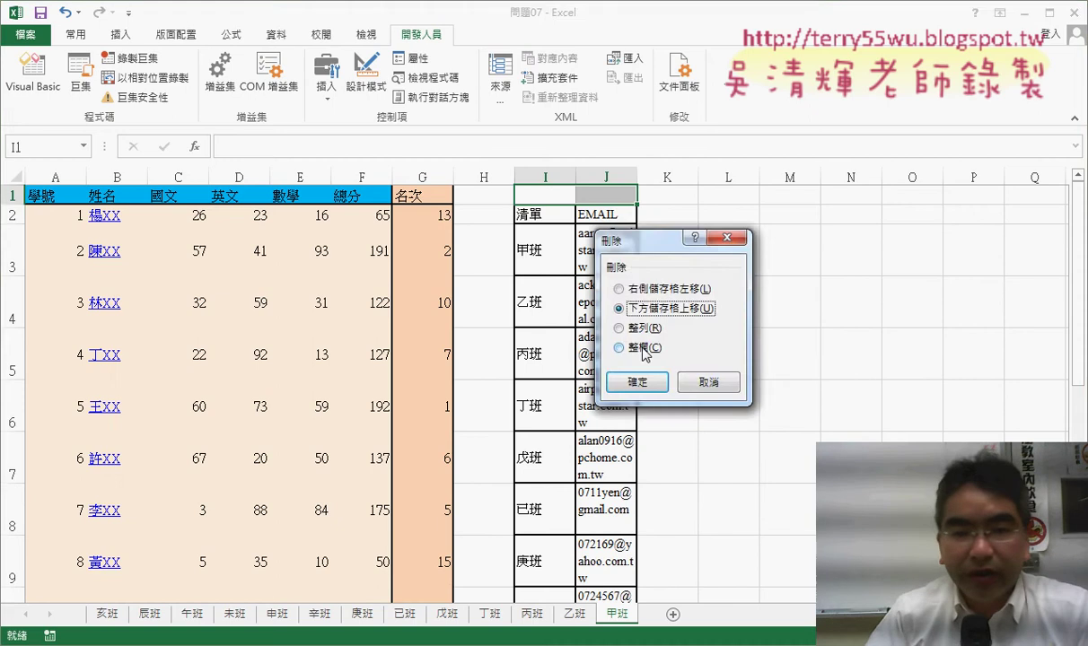
click(637, 380)
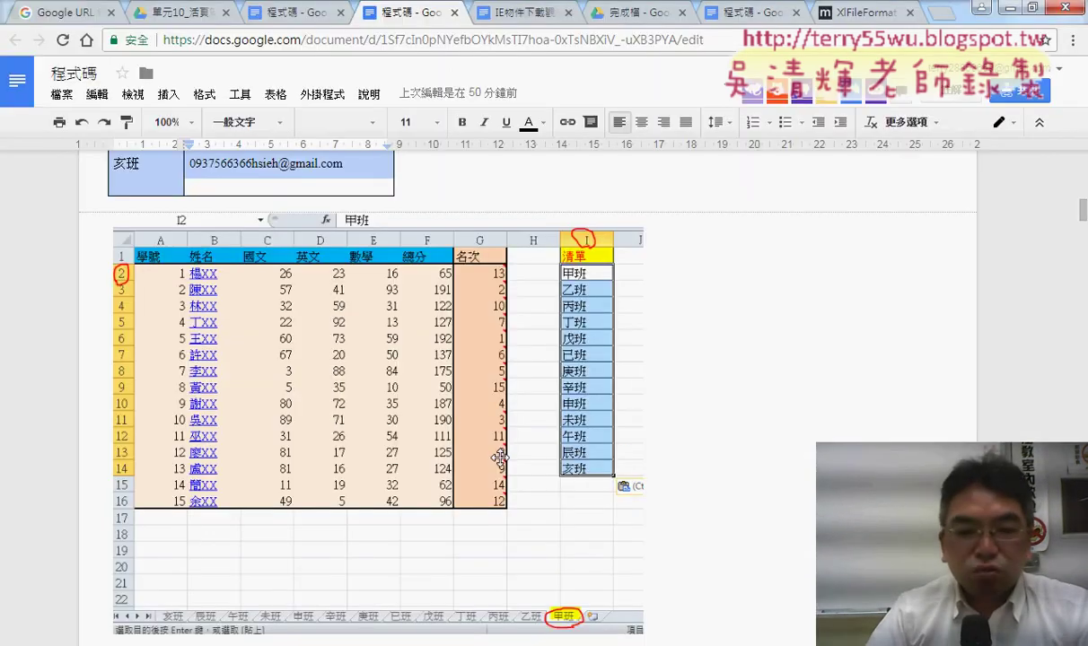
Scroll past the Outlook setup screenshots down to the Sub 用Outlook郵寄 code.
scroll(499, 457, down, 6)
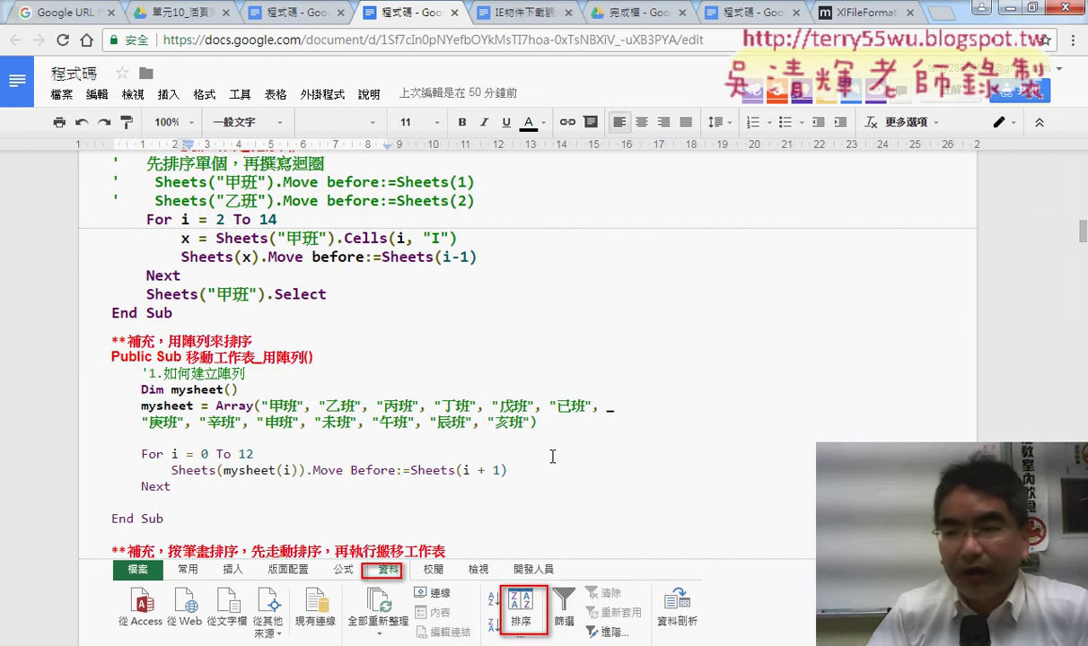
drag(1084, 233, 1084, 419)
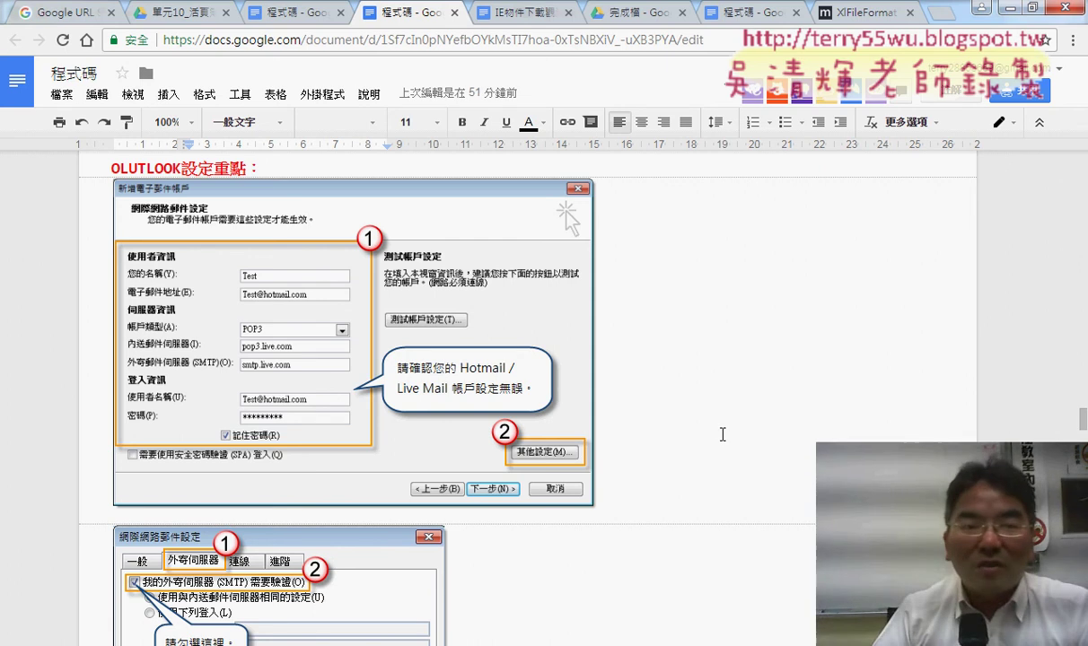
scroll(722, 435, down, 1)
scroll(725, 435, down, 1)
scroll(729, 437, down, 1)
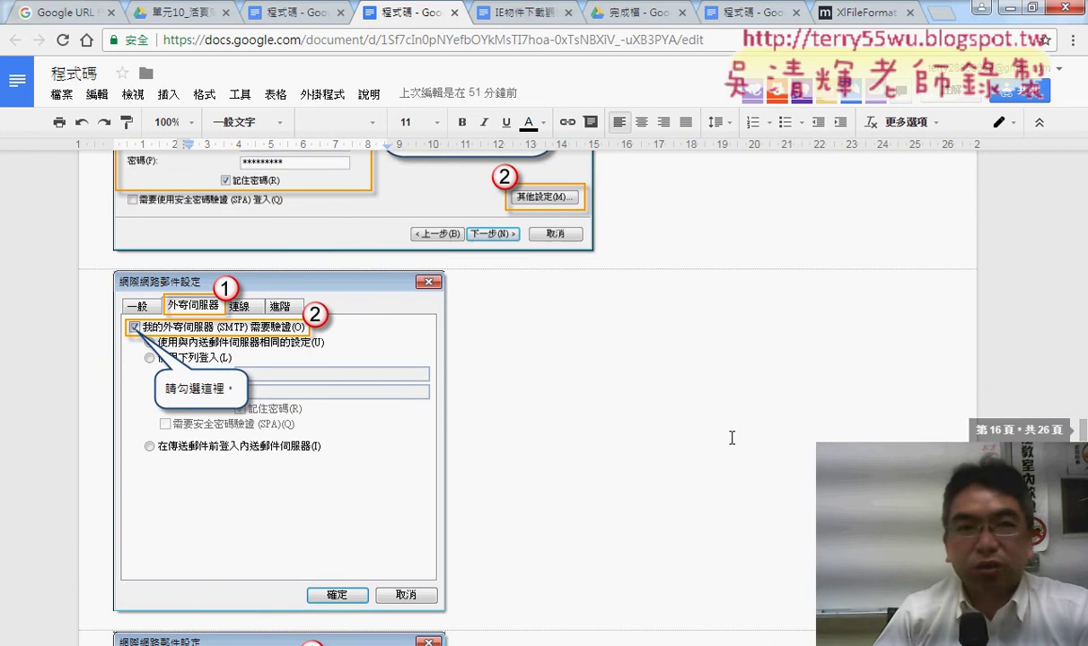
scroll(729, 437, down, 1)
scroll(214, 376, down, 1)
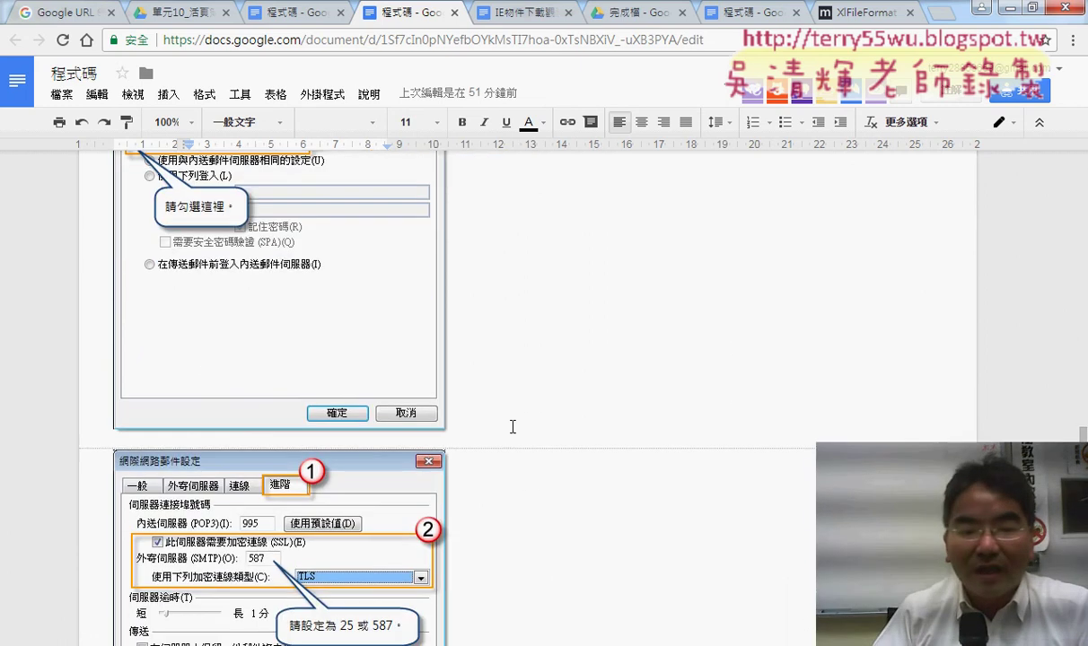
scroll(512, 428, down, 3)
scroll(539, 403, down, 1)
scroll(556, 407, down, 1)
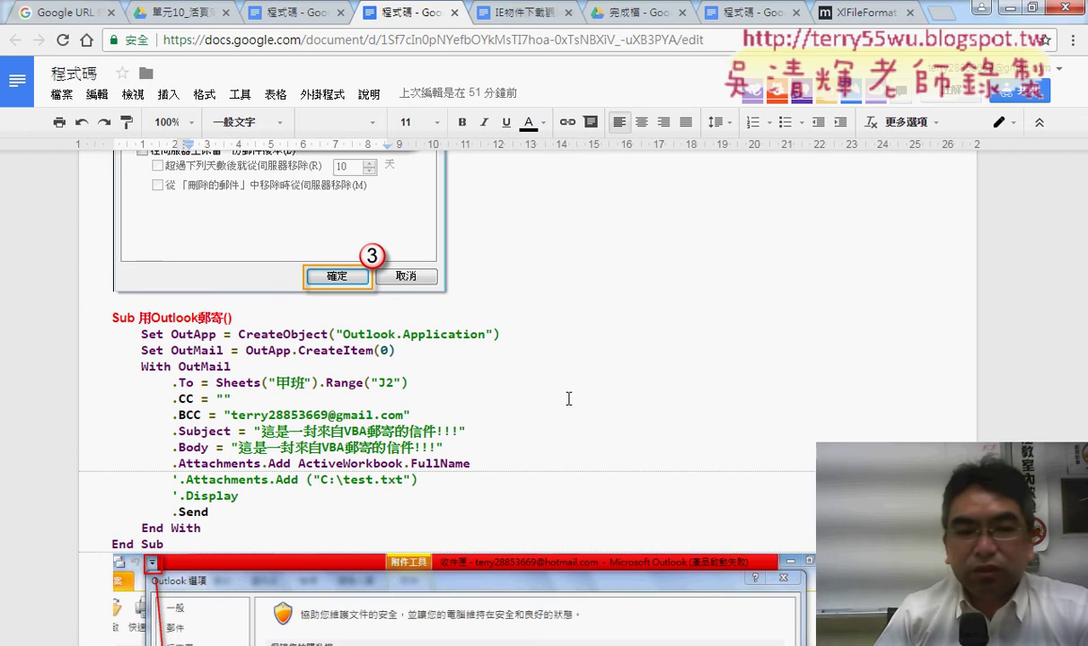
double_click(146, 336)
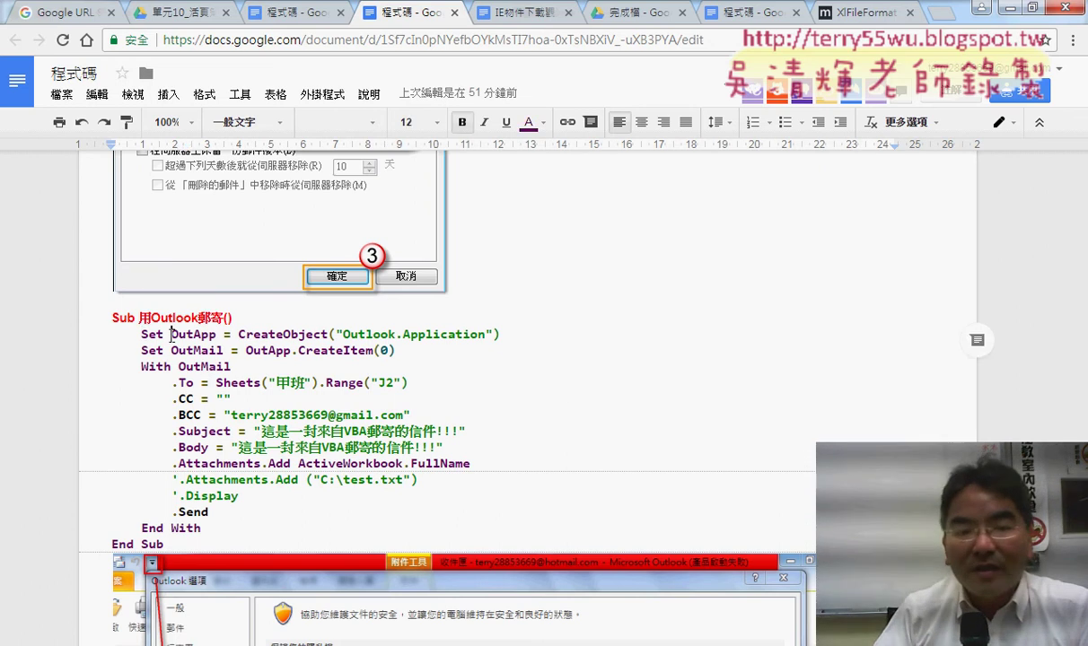
drag(171, 334, 213, 335)
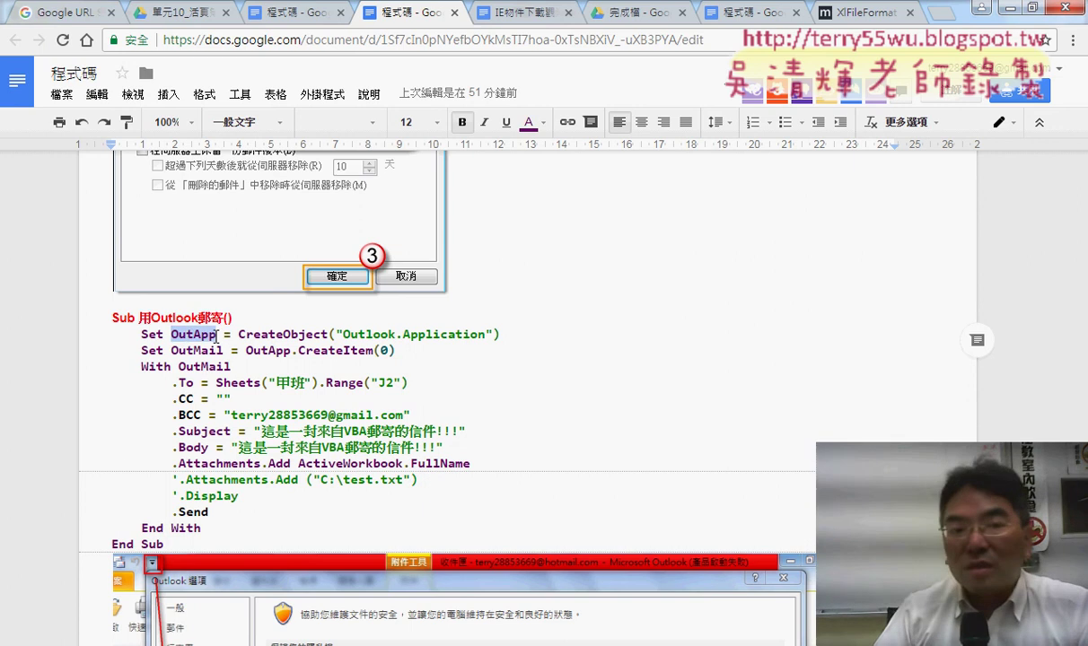
drag(238, 334, 330, 336)
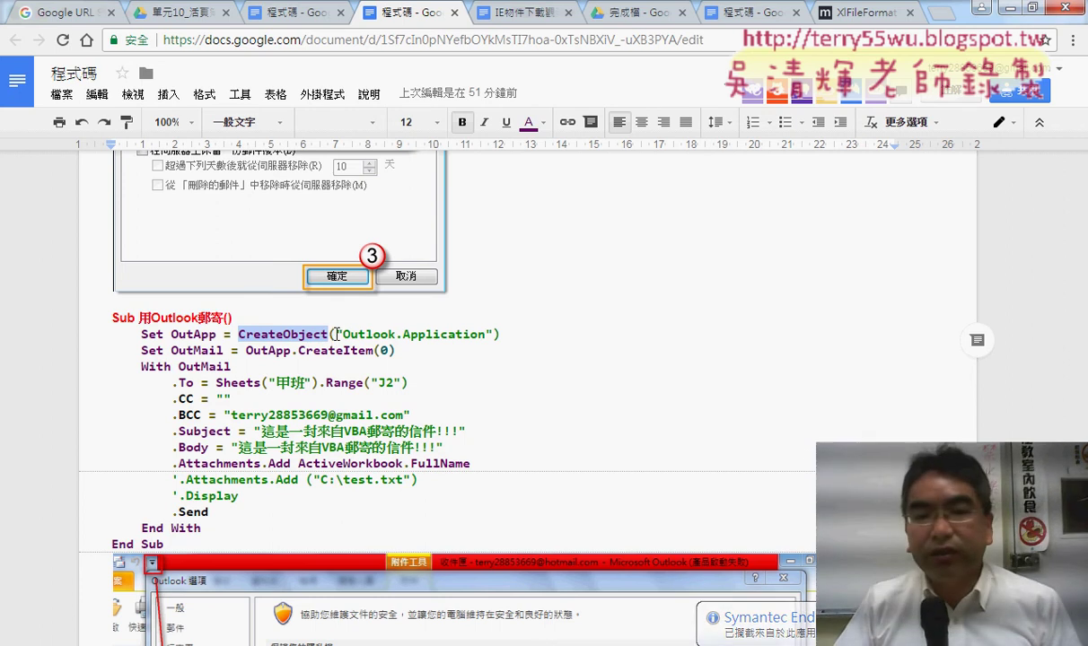
drag(335, 333, 495, 334)
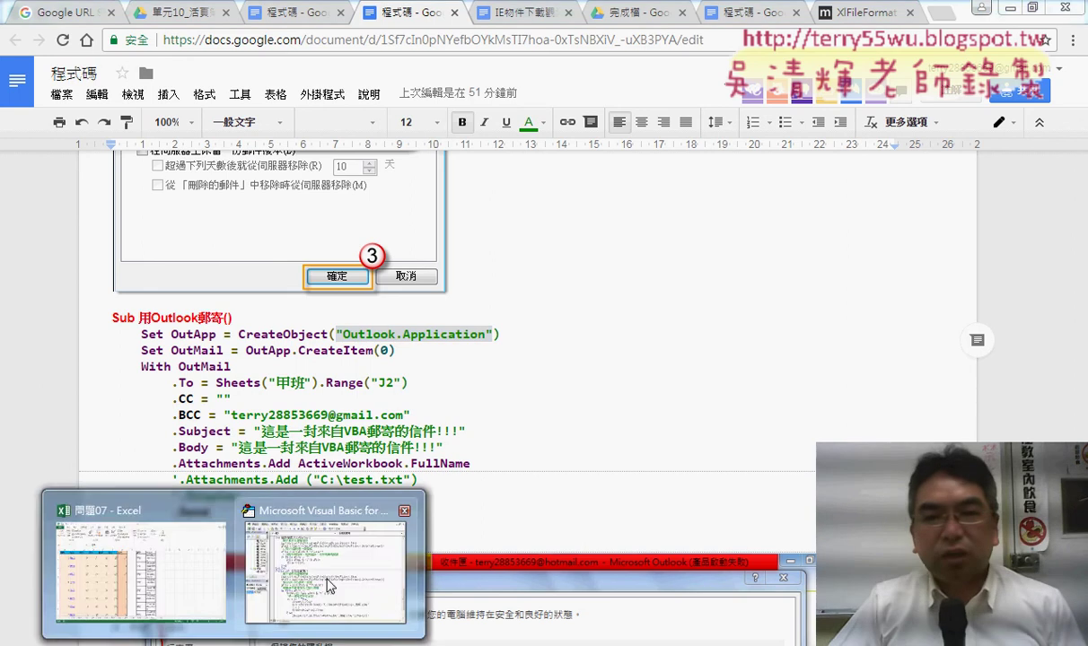
click(330, 550)
drag(611, 62, 464, 65)
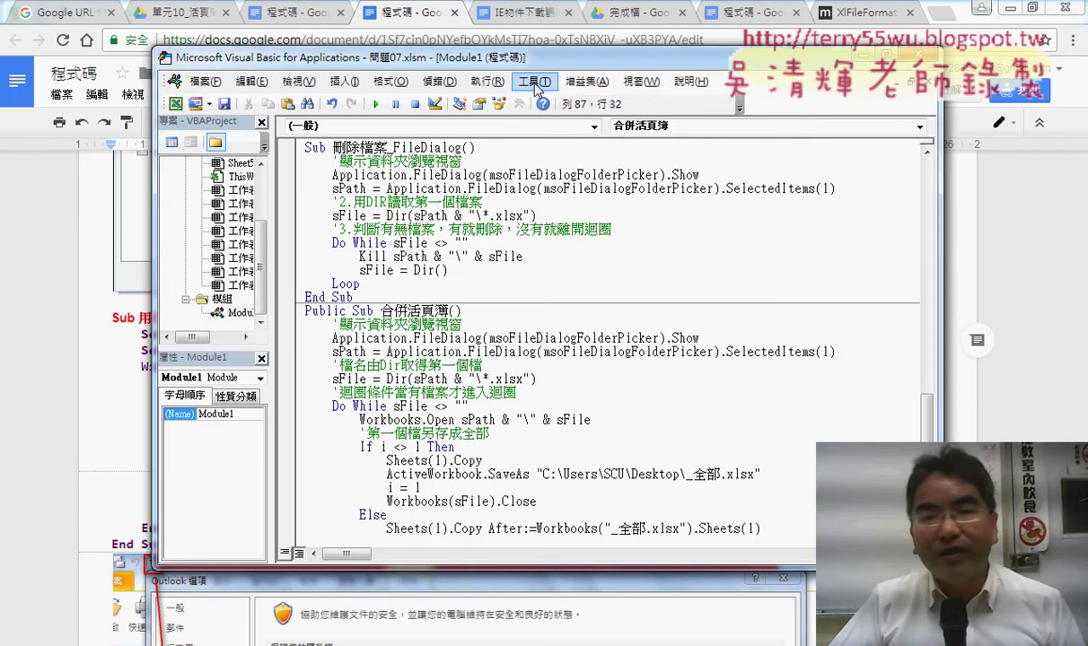
click(534, 80)
click(534, 81)
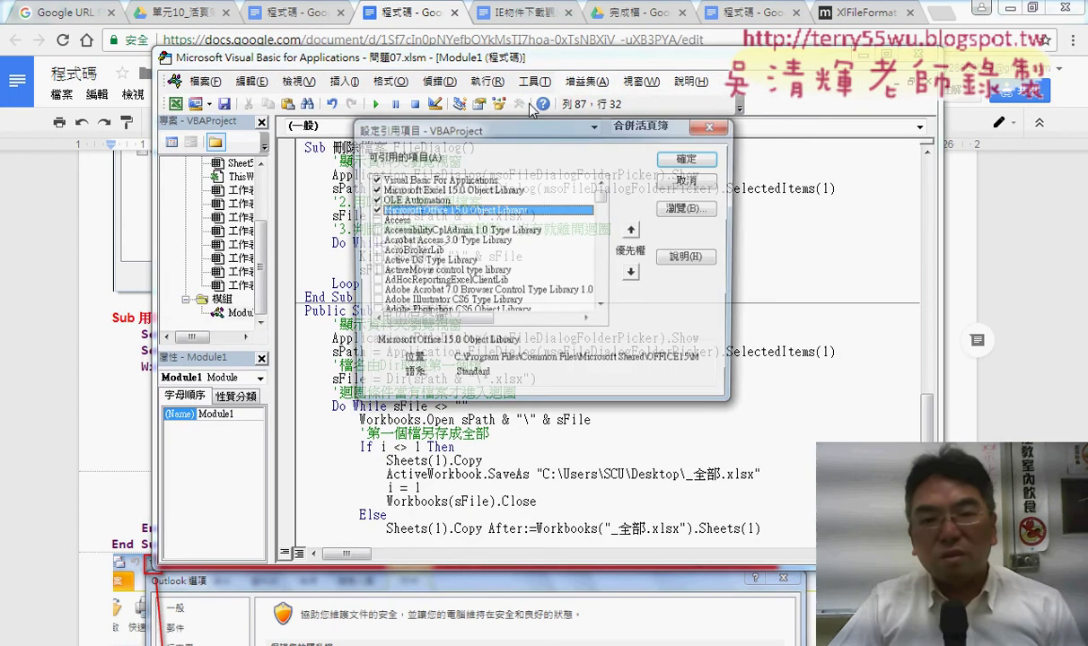
drag(602, 196, 608, 232)
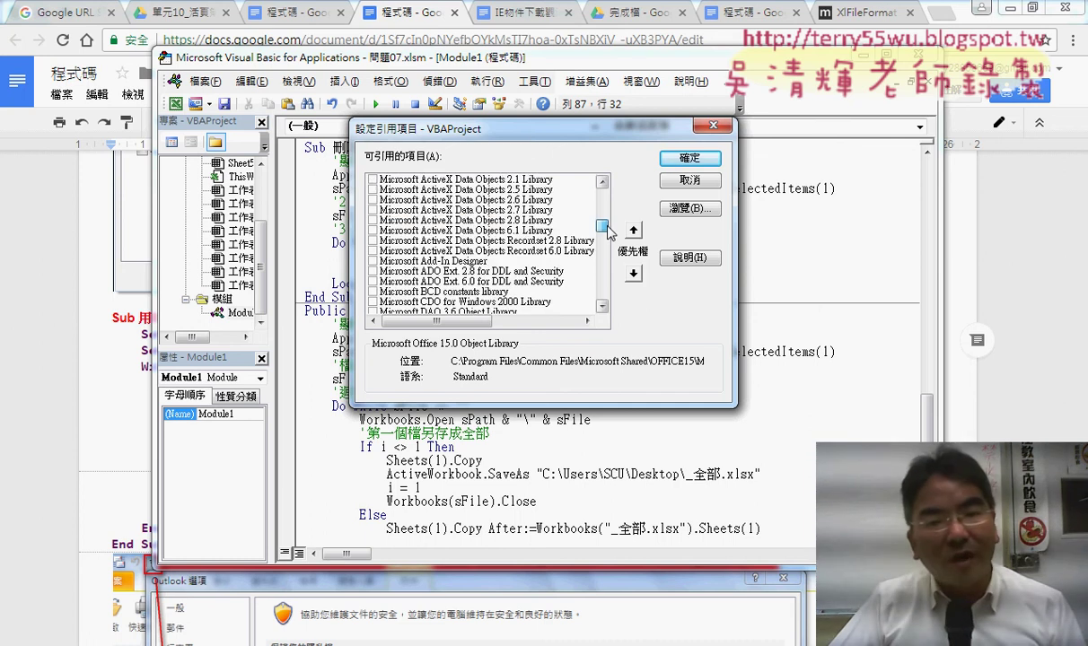
drag(608, 232, 608, 254)
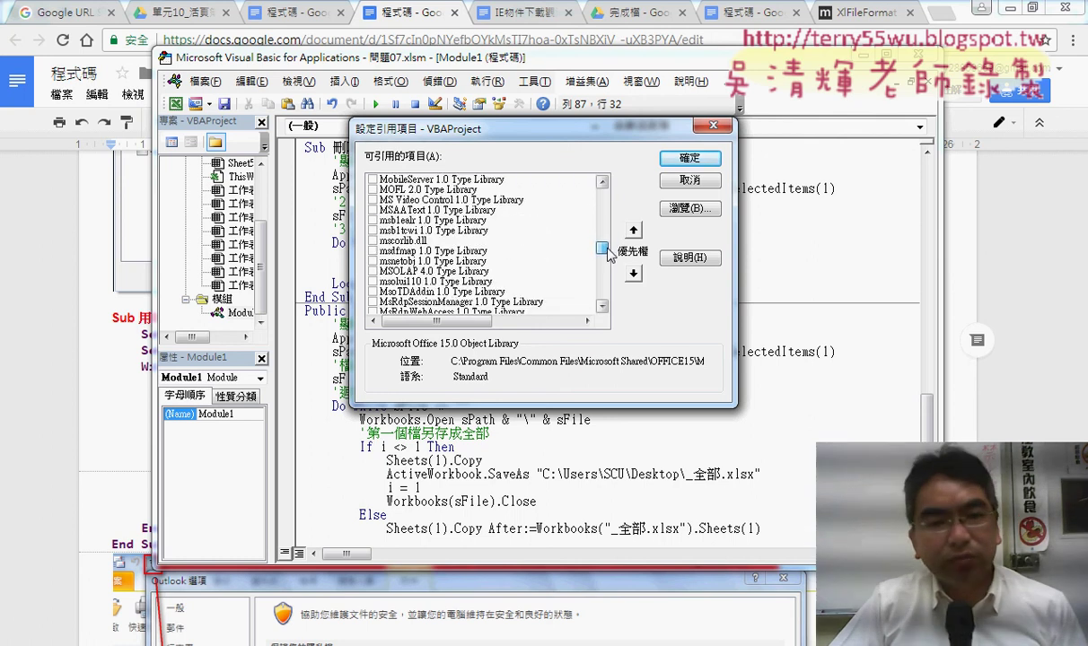
drag(608, 254, 619, 223)
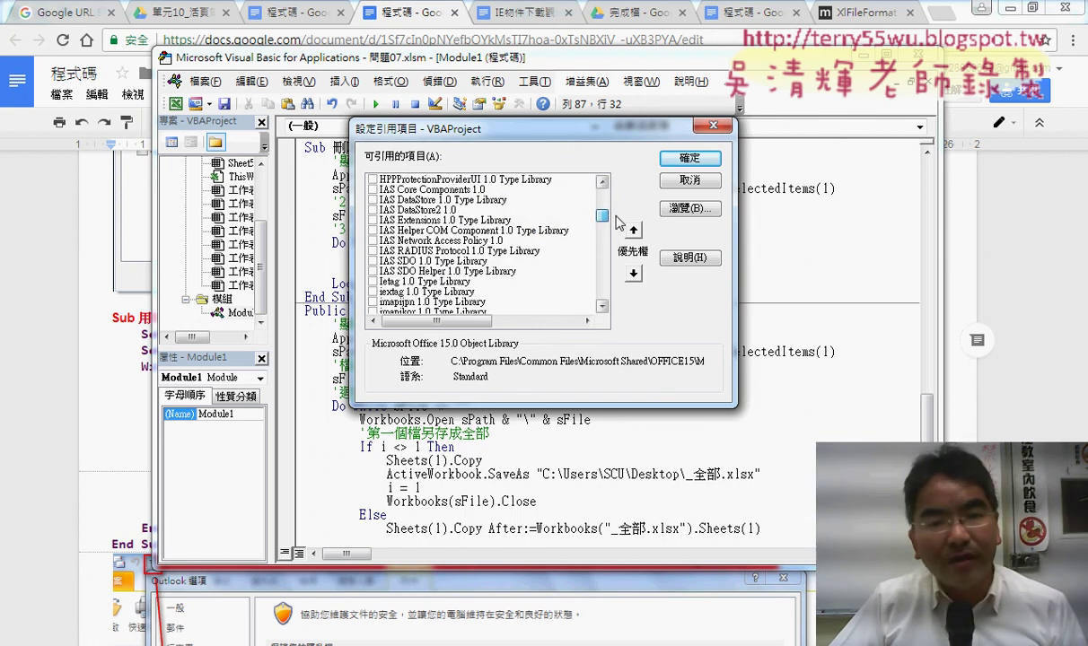
drag(618, 223, 618, 224)
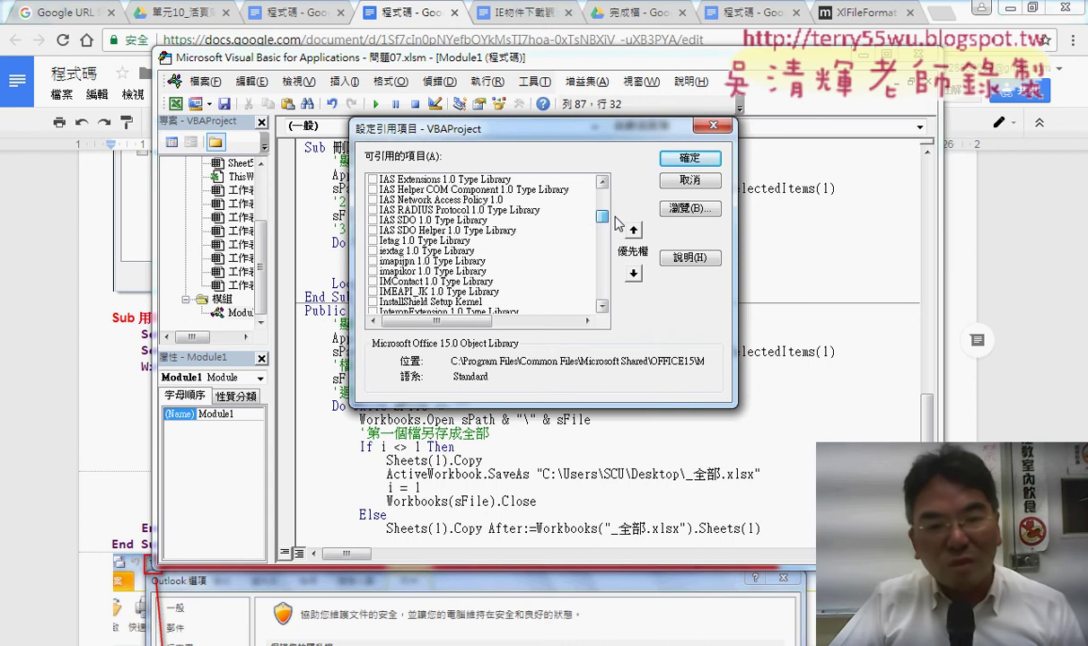
click(601, 307)
click(601, 306)
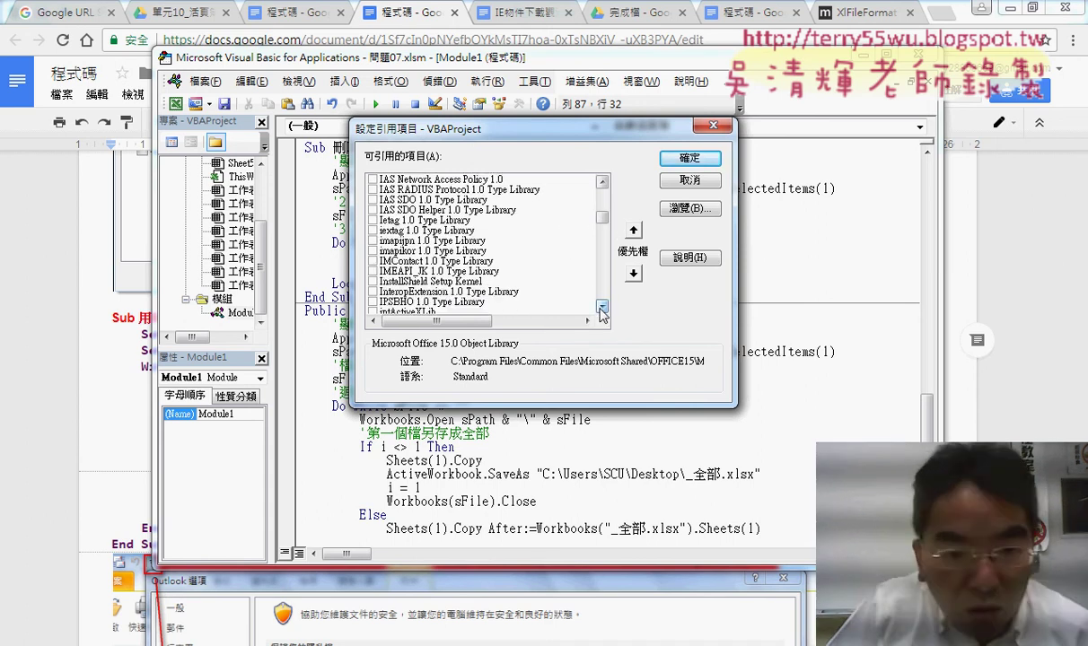
click(601, 307)
click(602, 307)
click(601, 307)
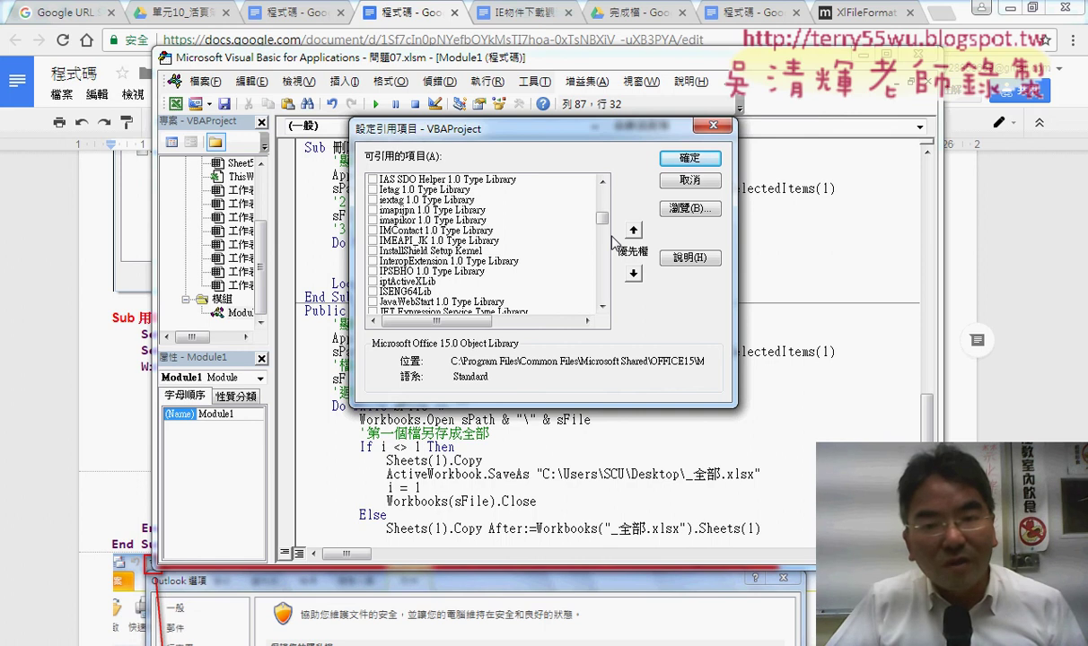
click(603, 231)
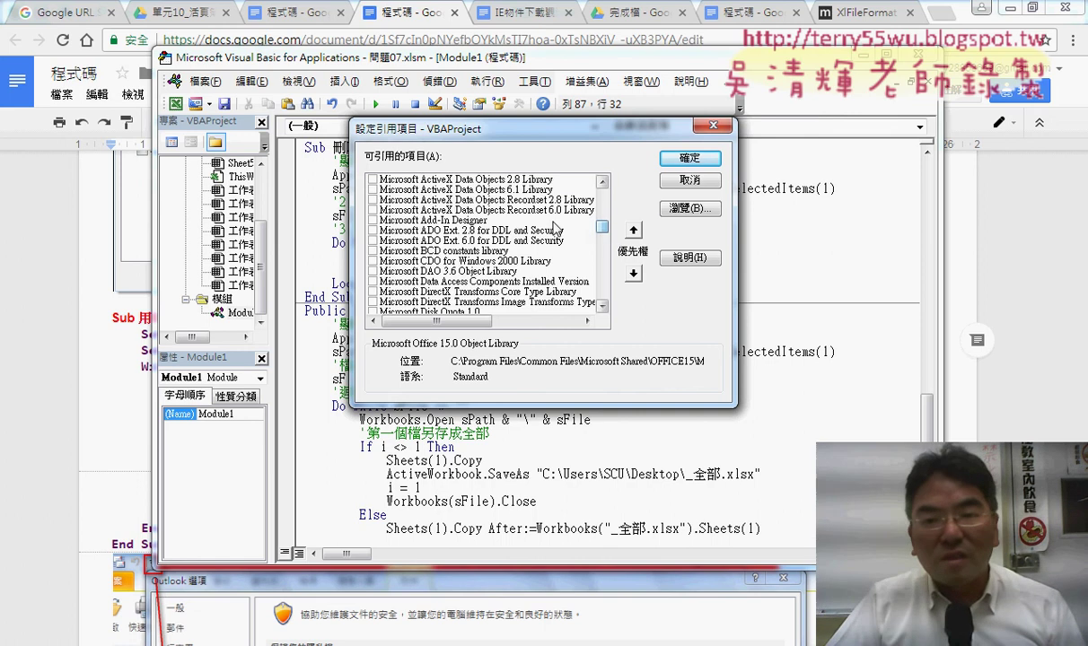
click(690, 181)
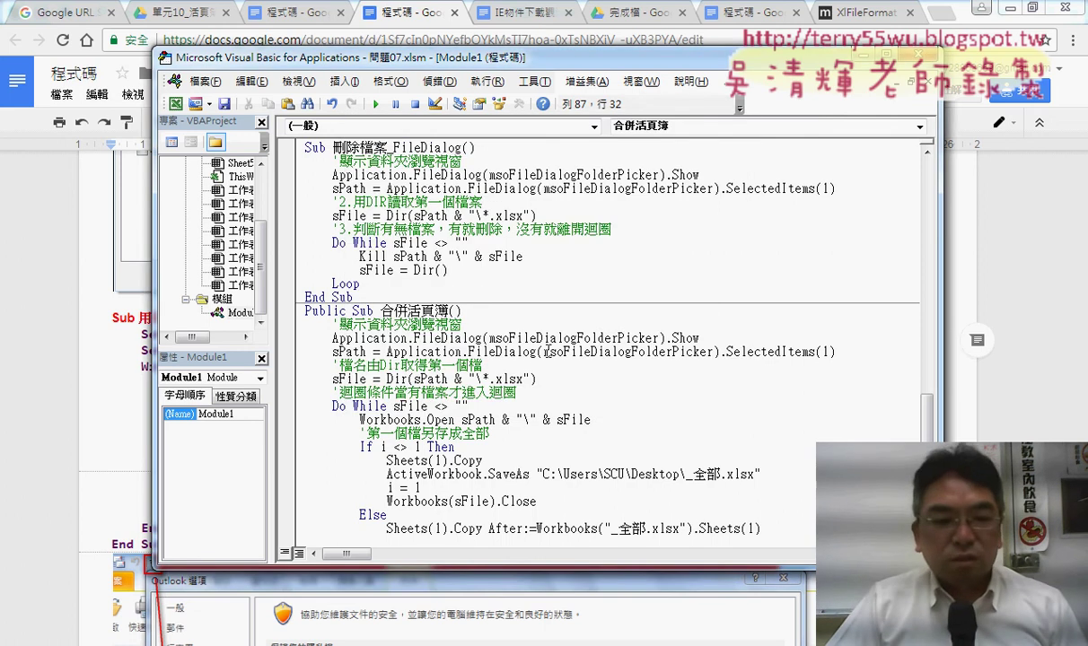
click(97, 497)
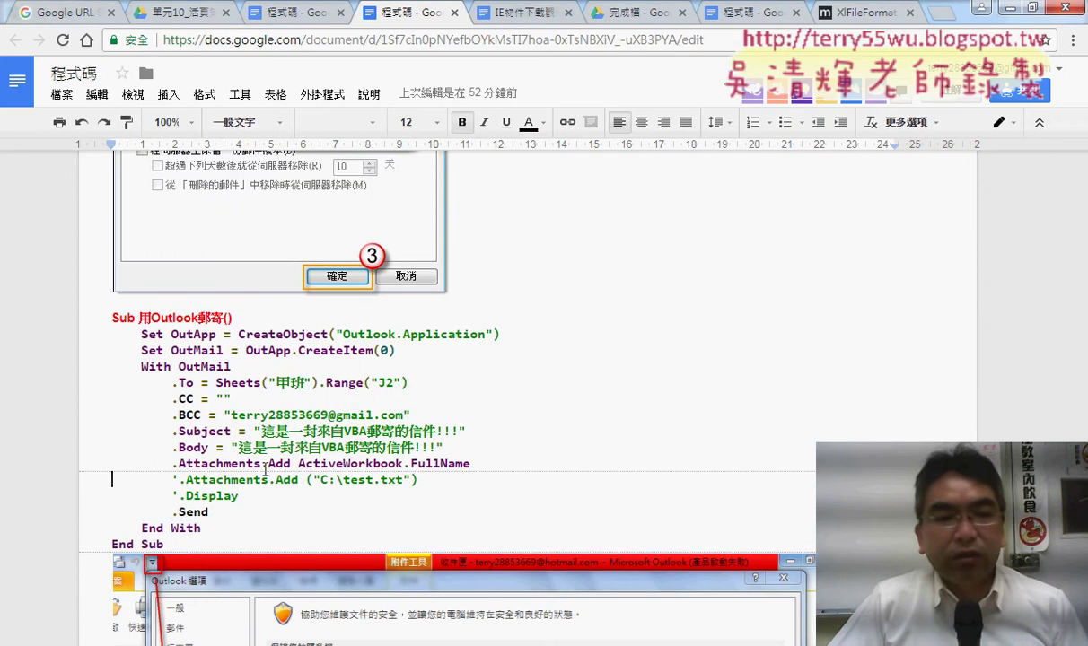
scroll(231, 276, down, 1)
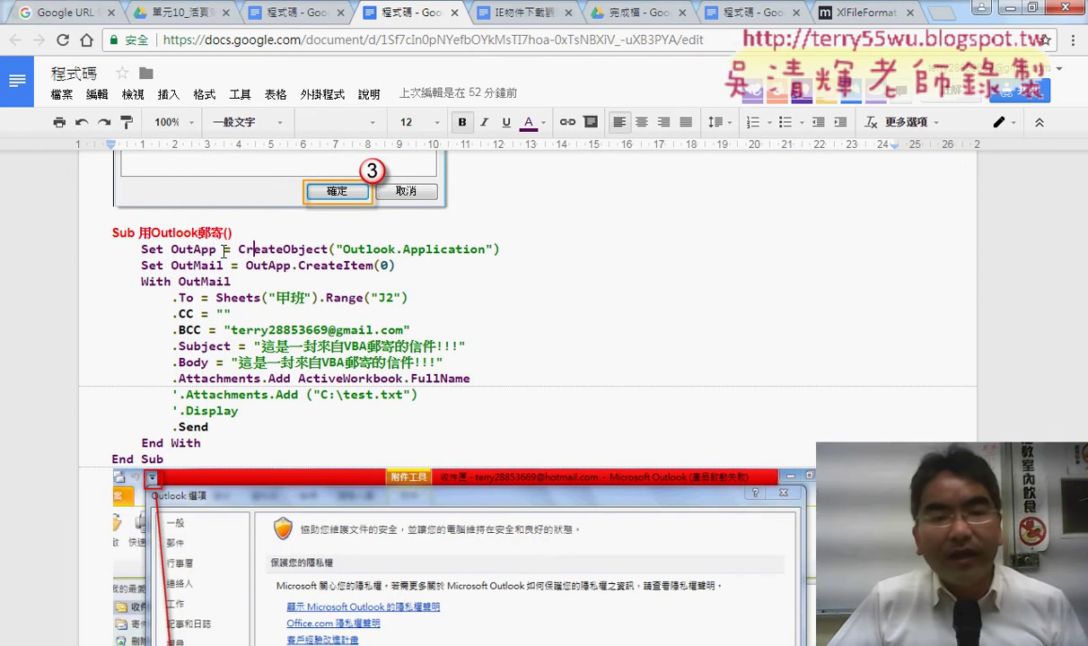
drag(216, 249, 191, 249)
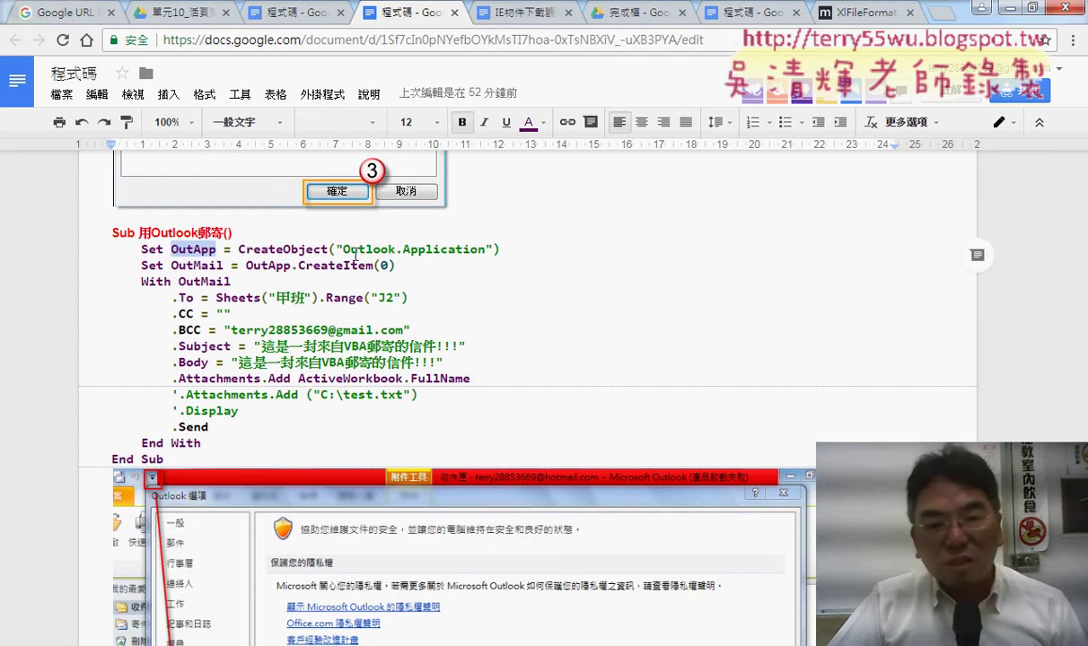
drag(336, 249, 496, 248)
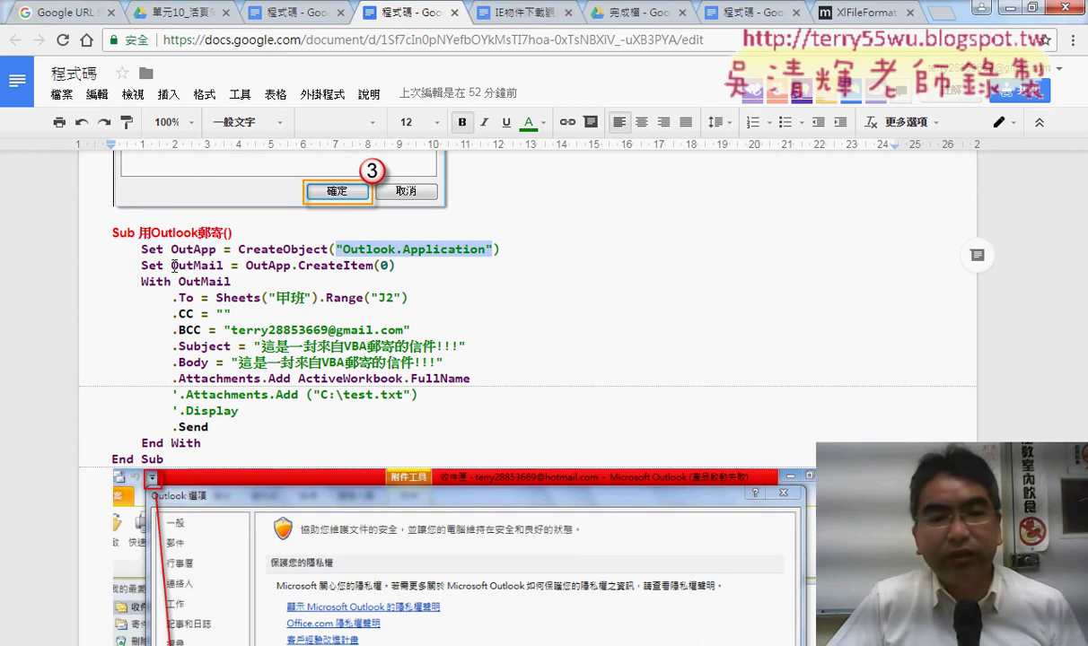
drag(172, 266, 203, 267)
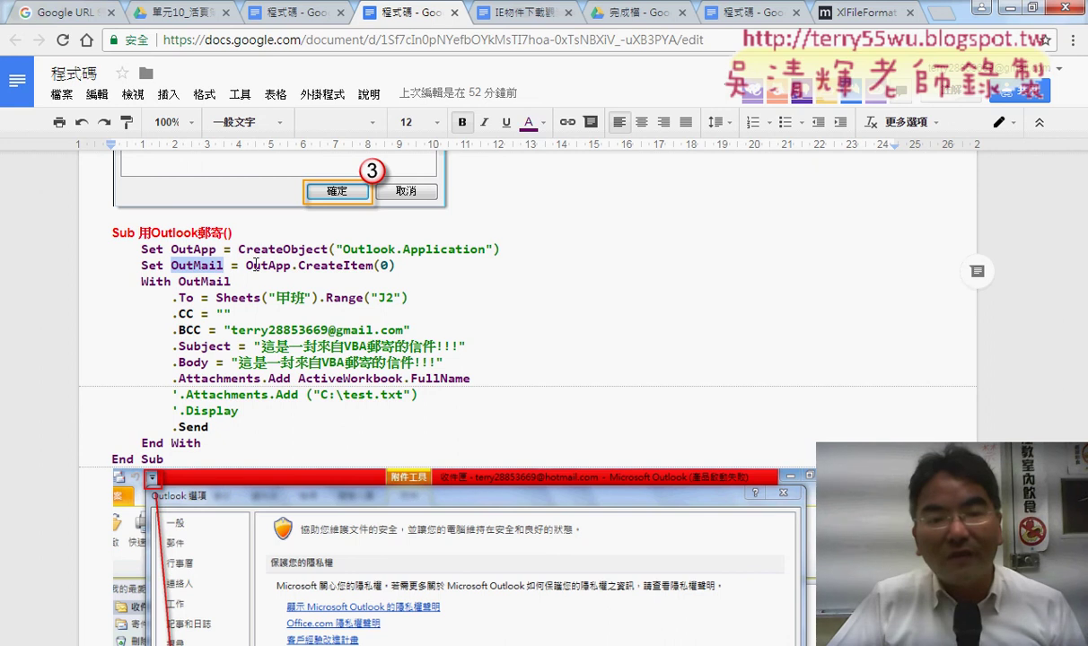
click(247, 265)
drag(297, 266, 409, 263)
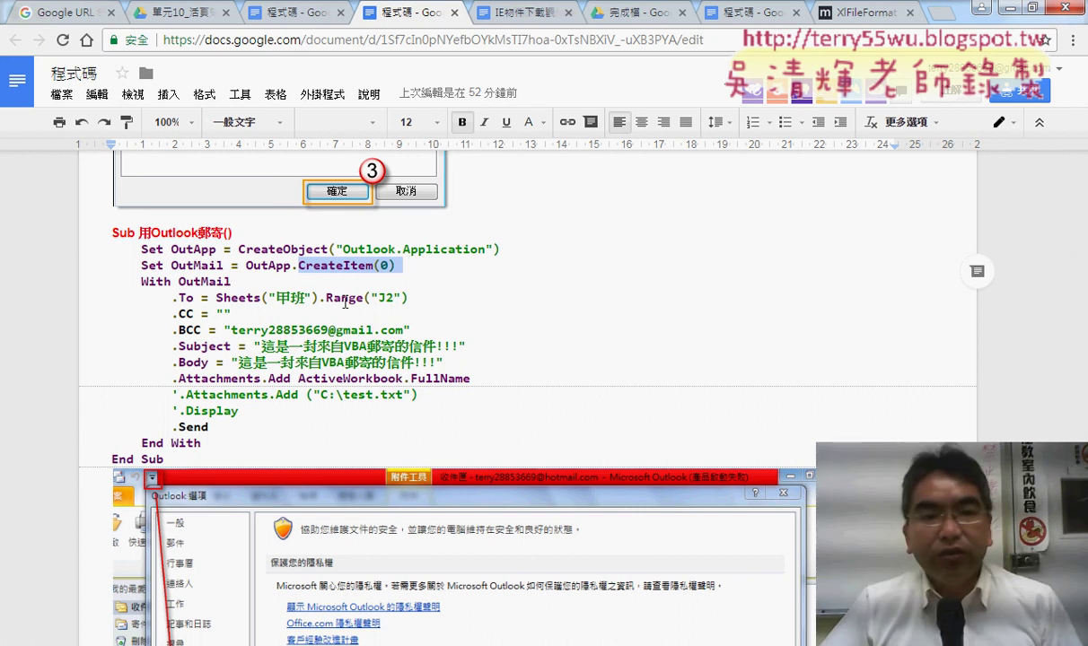
scroll(345, 303, down, 2)
drag(179, 197, 238, 196)
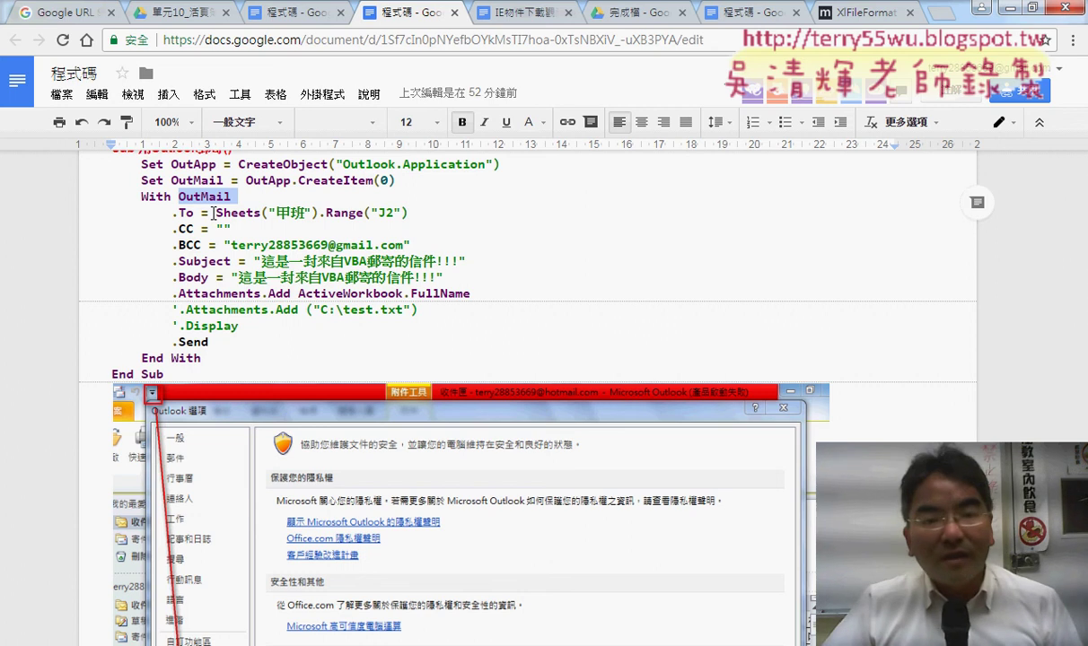
drag(212, 213, 408, 213)
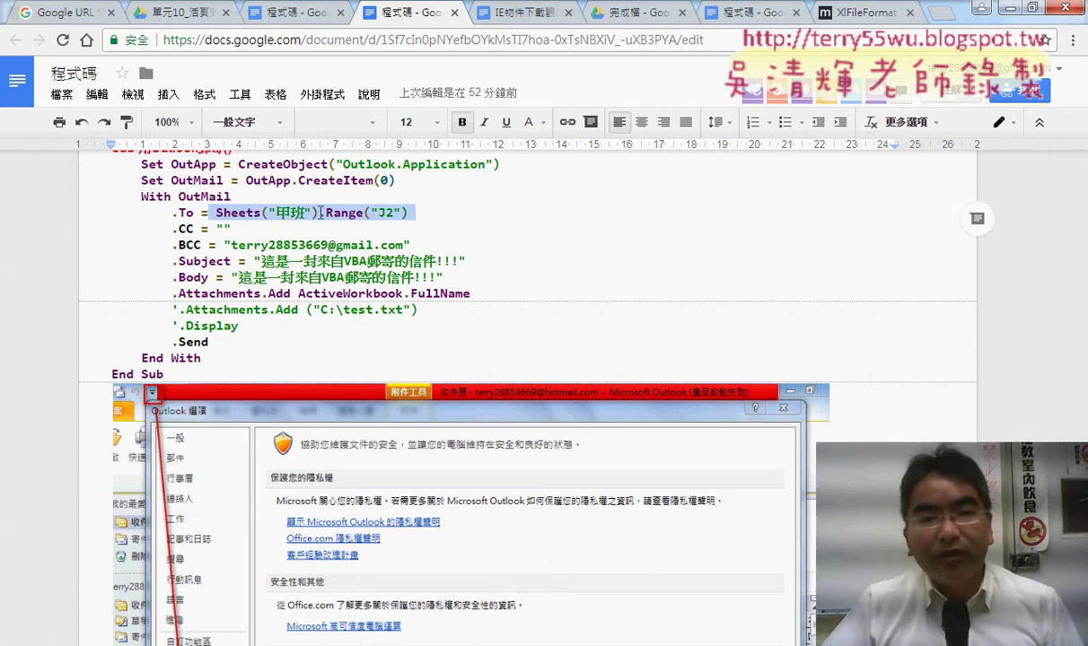
drag(325, 212, 420, 211)
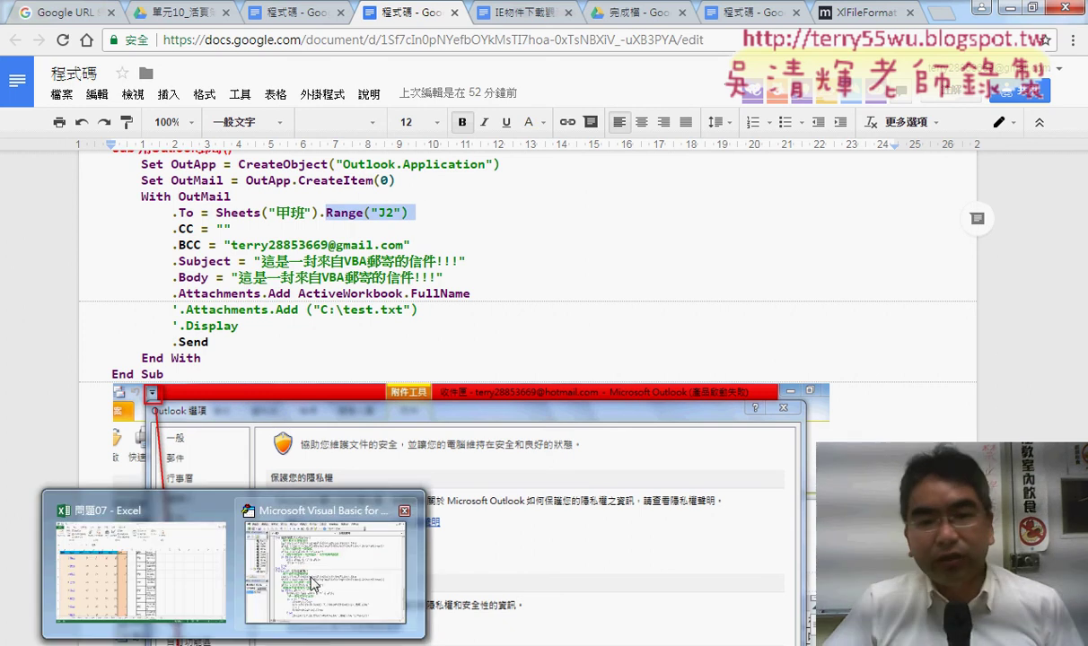
click(121, 529)
click(610, 214)
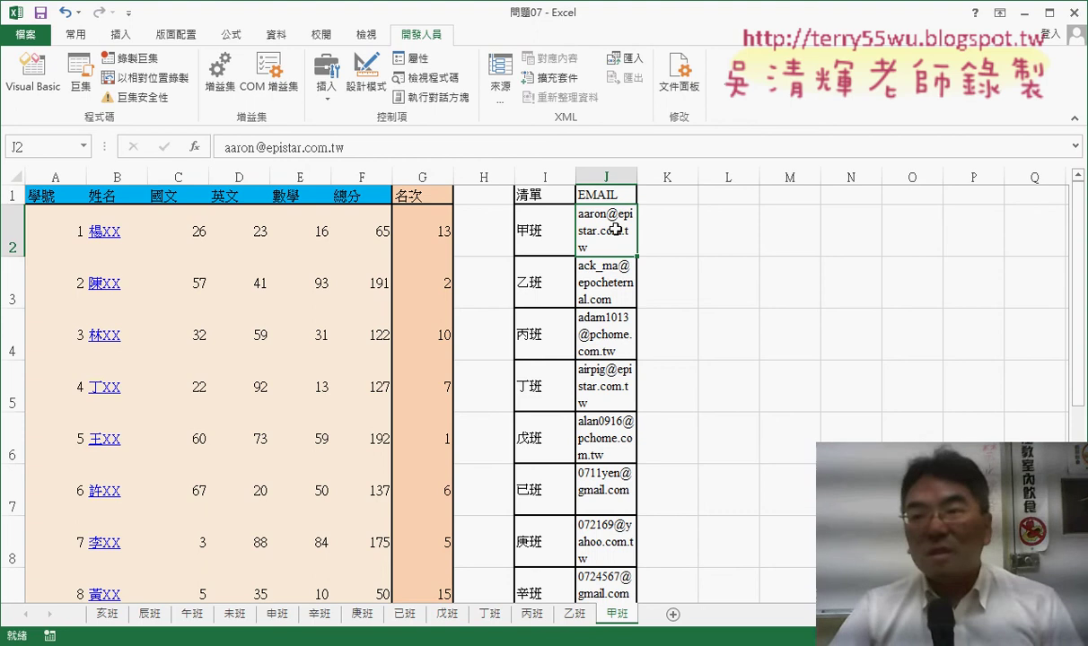
click(1024, 12)
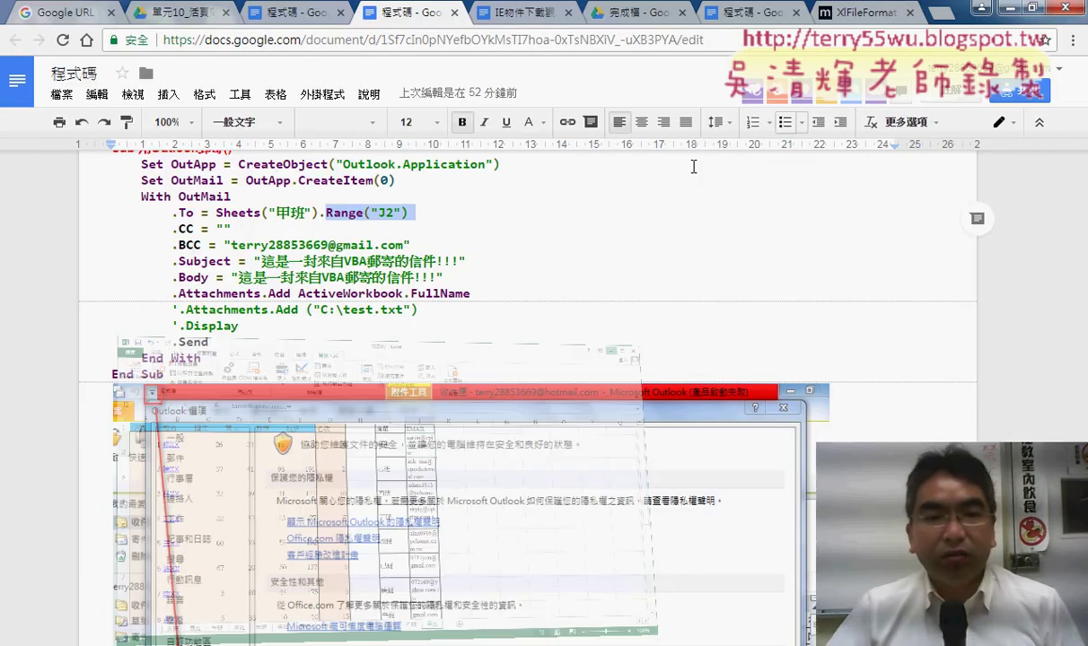
drag(231, 229, 174, 229)
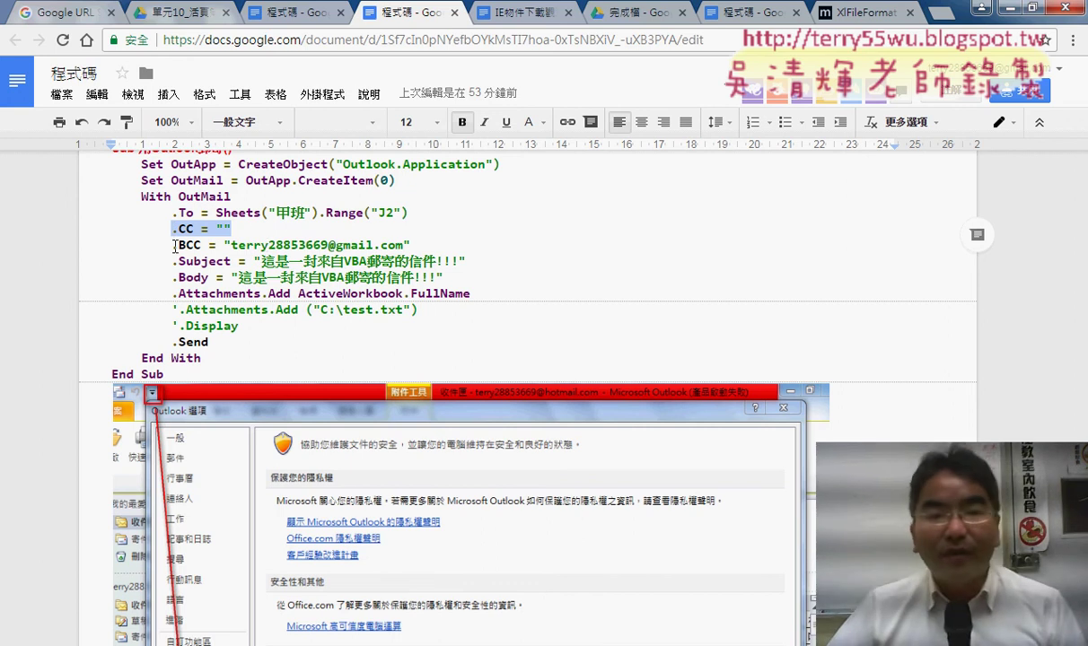
drag(174, 246, 423, 242)
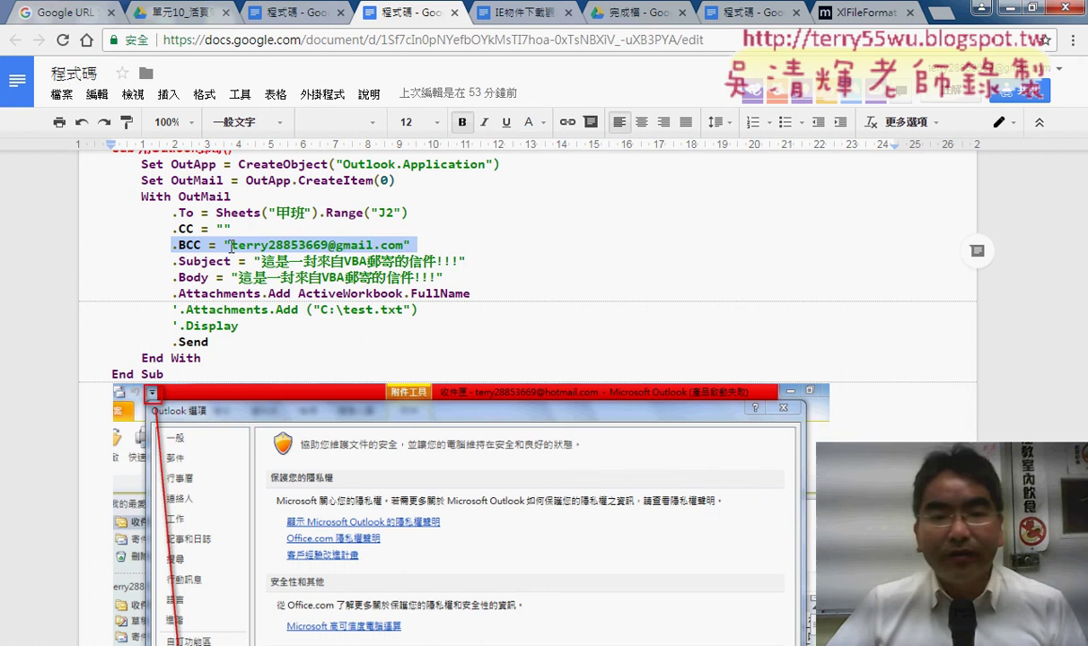
drag(230, 246, 403, 243)
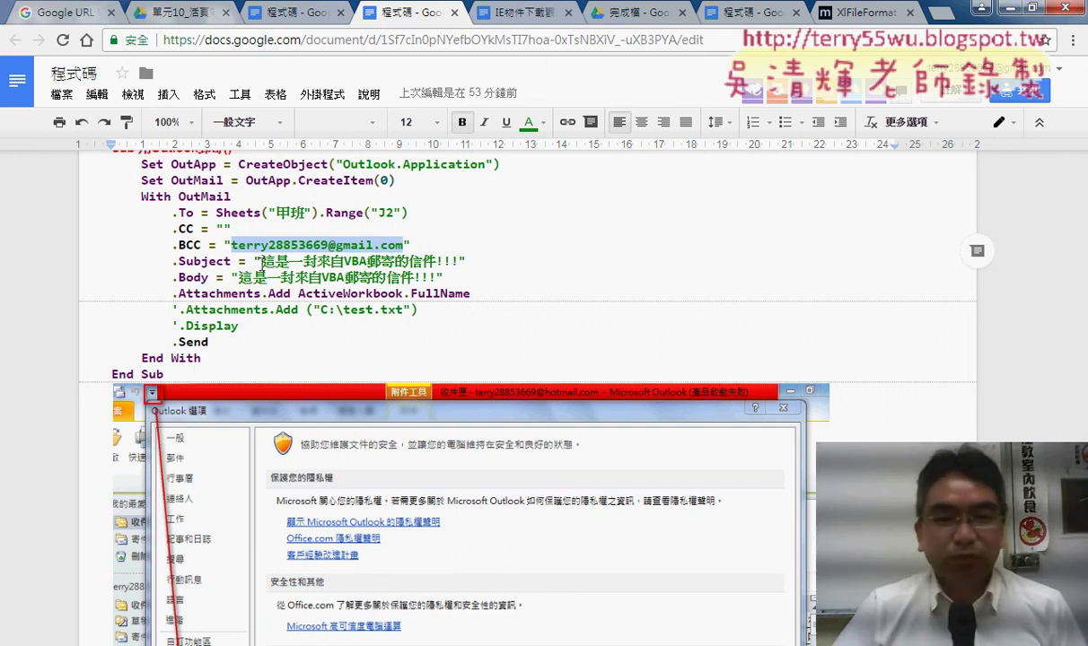
drag(261, 261, 458, 261)
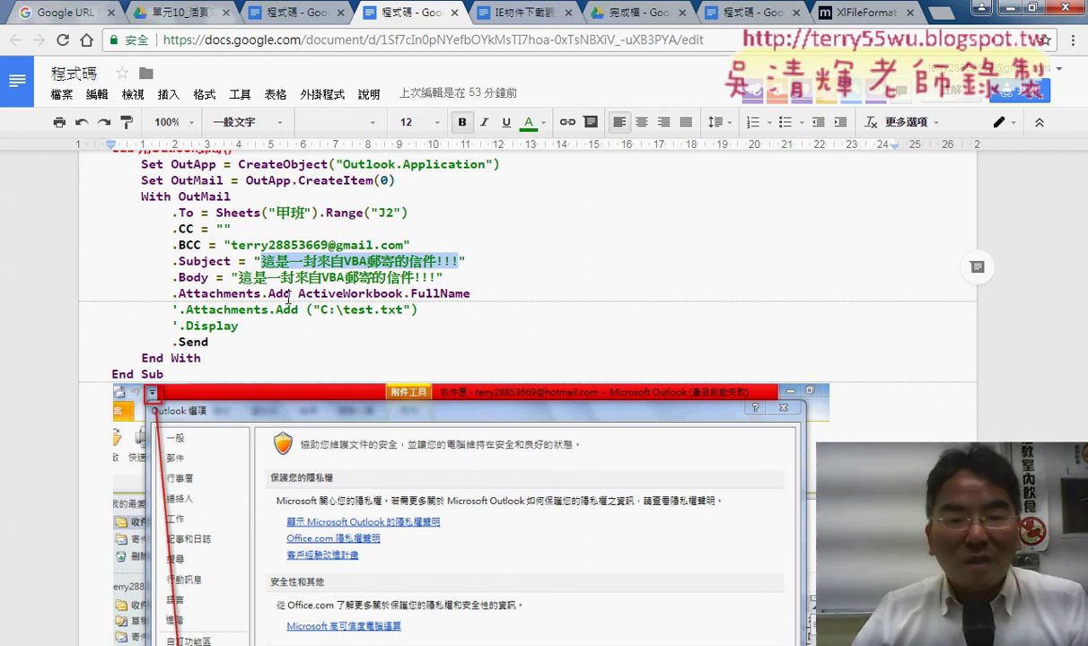
drag(172, 293, 260, 294)
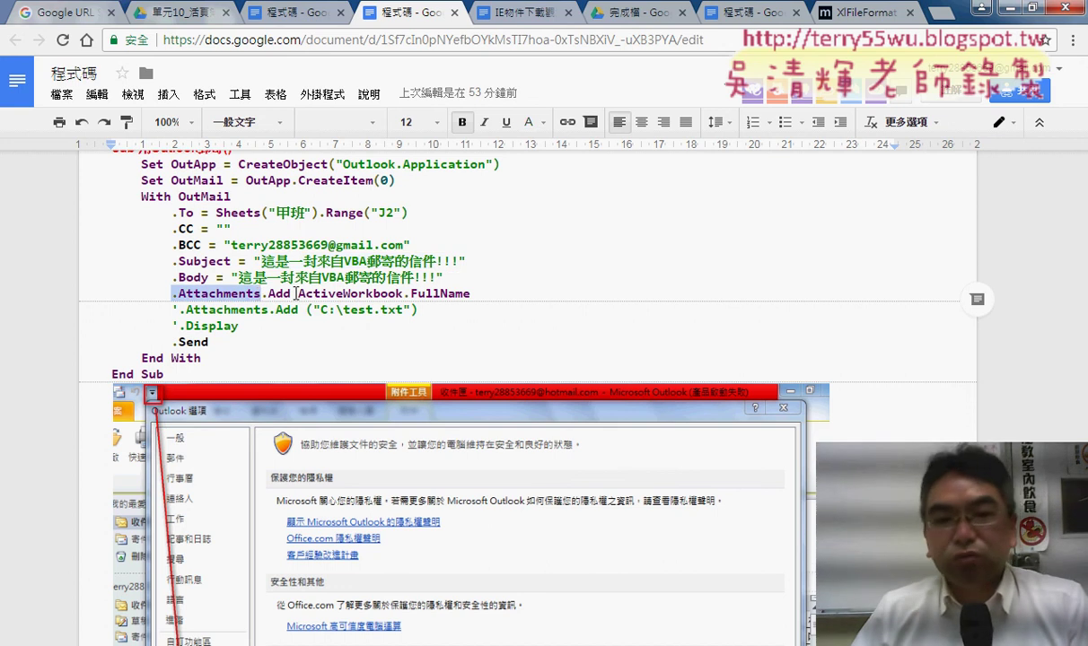
drag(297, 293, 435, 295)
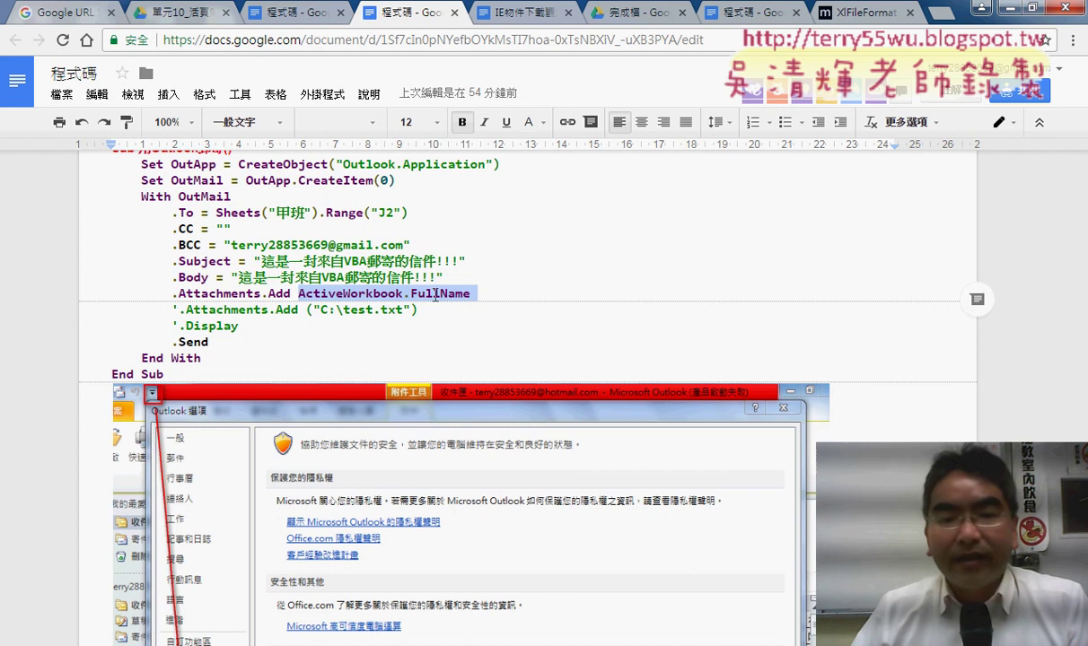
click(347, 310)
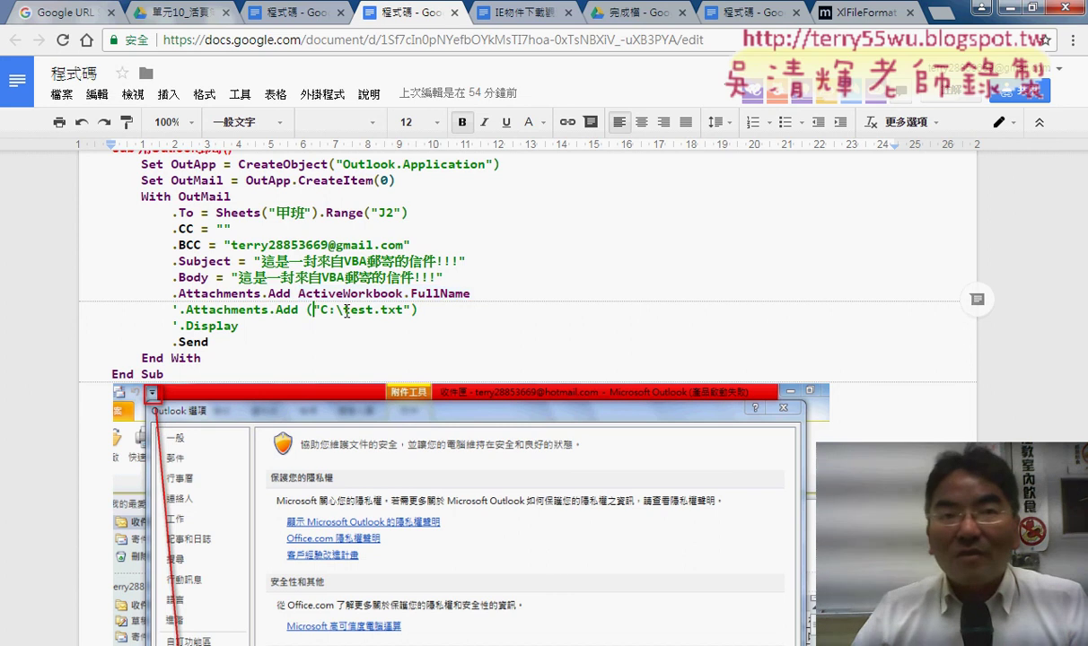
drag(313, 309, 409, 310)
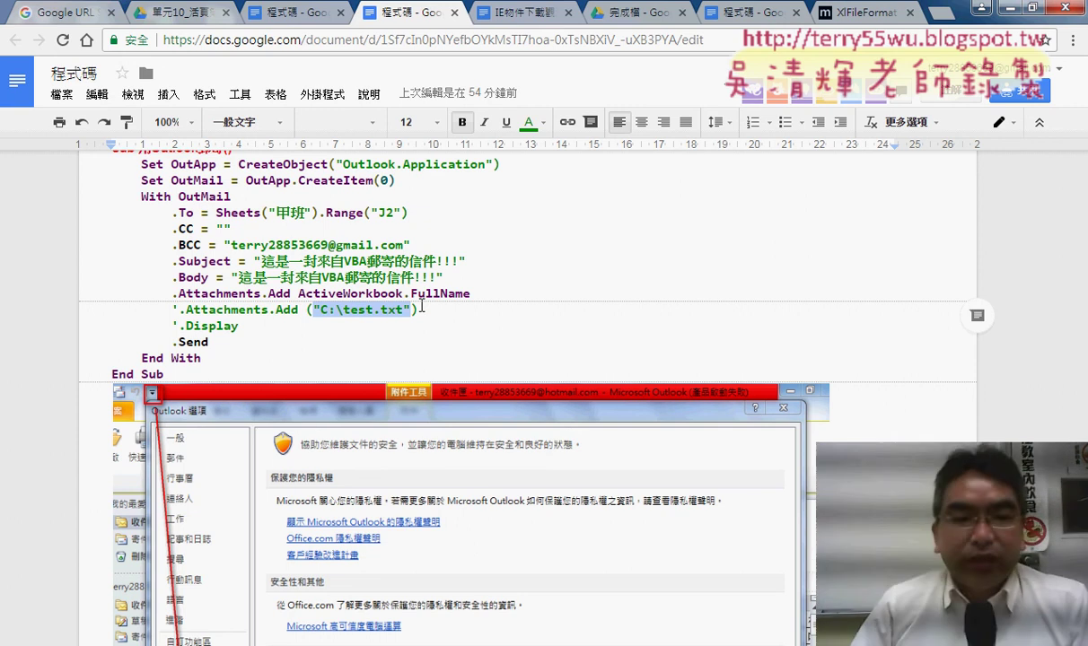
drag(209, 342, 174, 343)
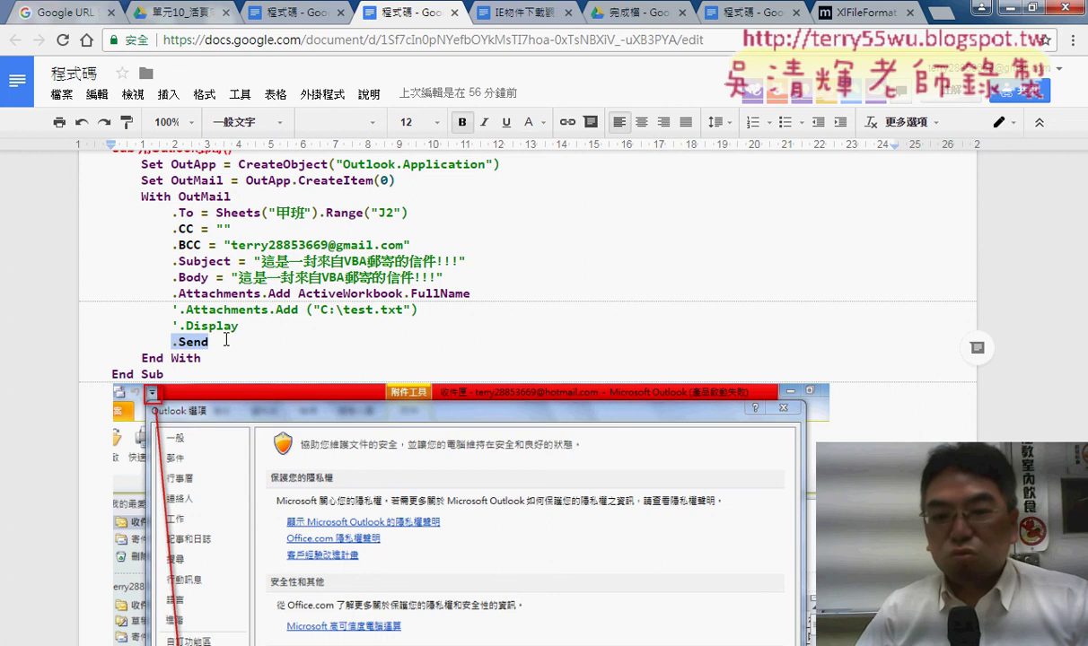
Scroll past the Trust Center screenshots to the Outlook mailing Subs, then go to the Drive folder.
scroll(228, 340, down, 2)
scroll(229, 338, down, 3)
scroll(230, 338, down, 1)
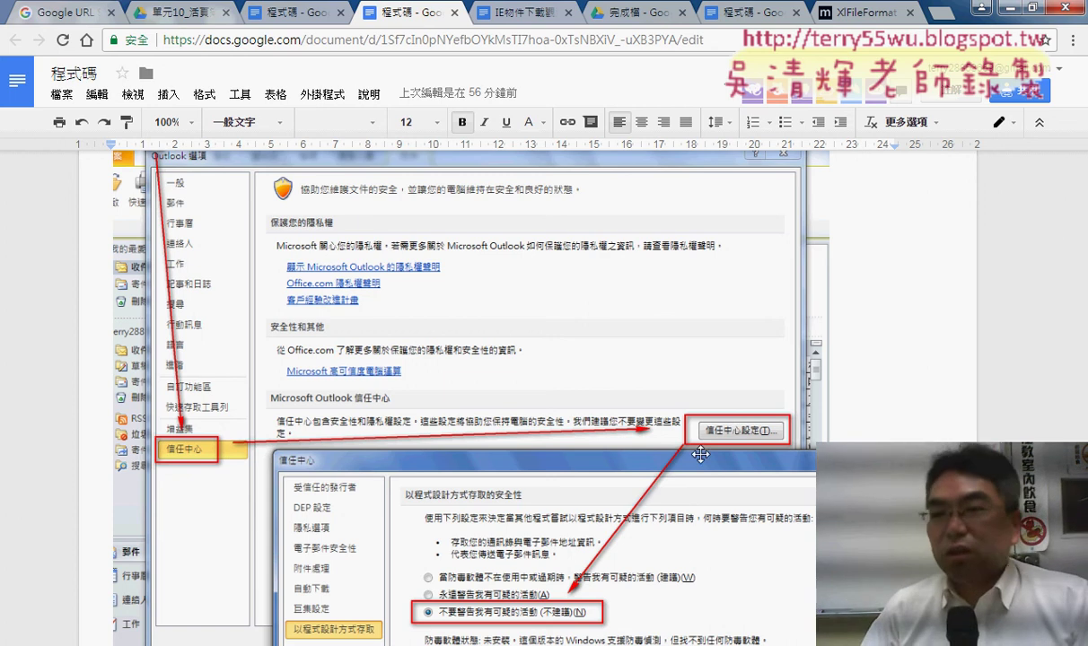
scroll(734, 431, down, 2)
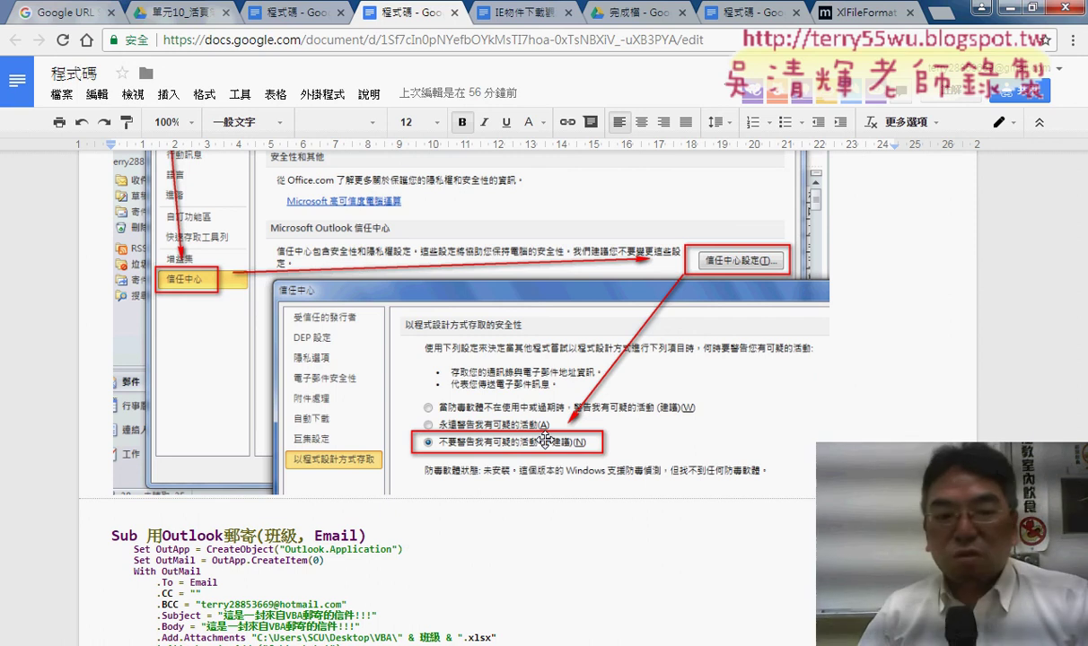
scroll(545, 439, down, 2)
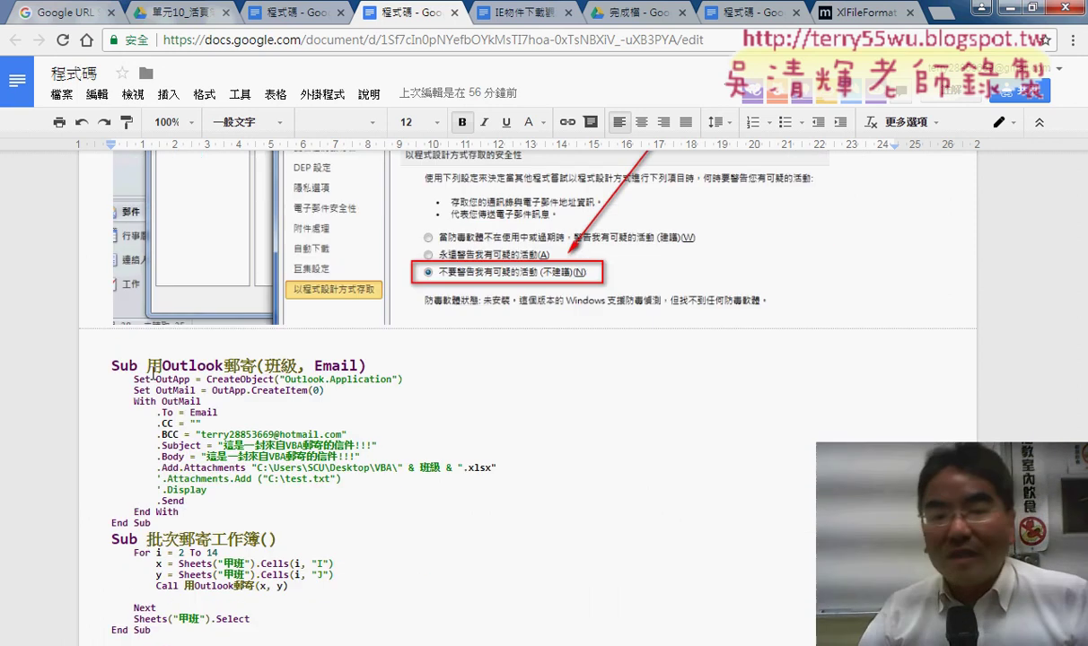
drag(162, 365, 206, 365)
click(240, 365)
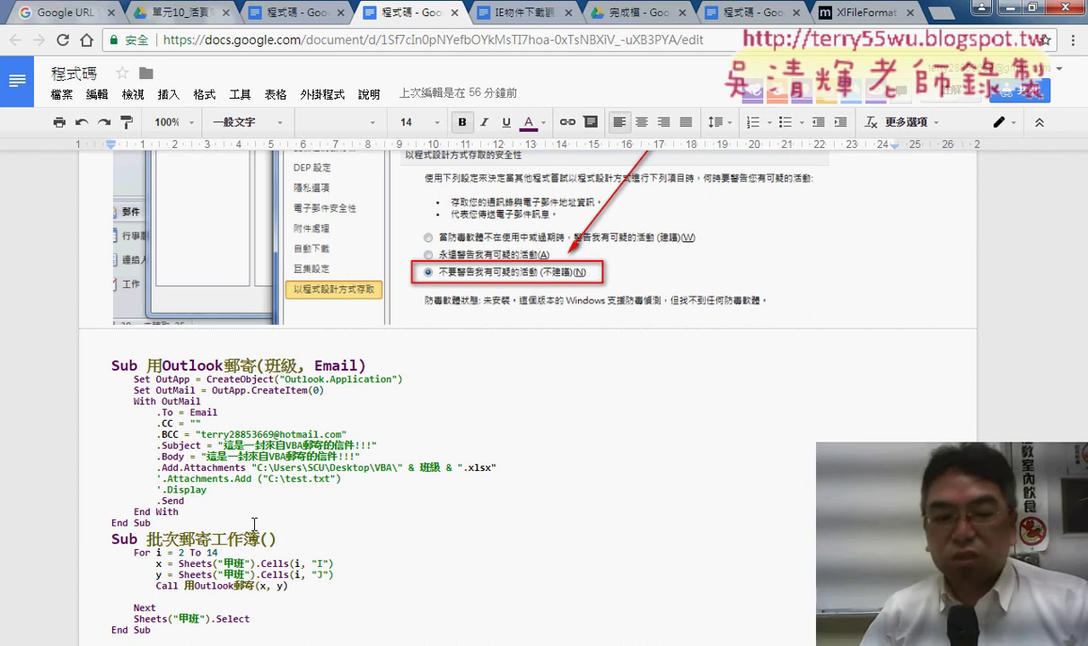
scroll(254, 524, down, 2)
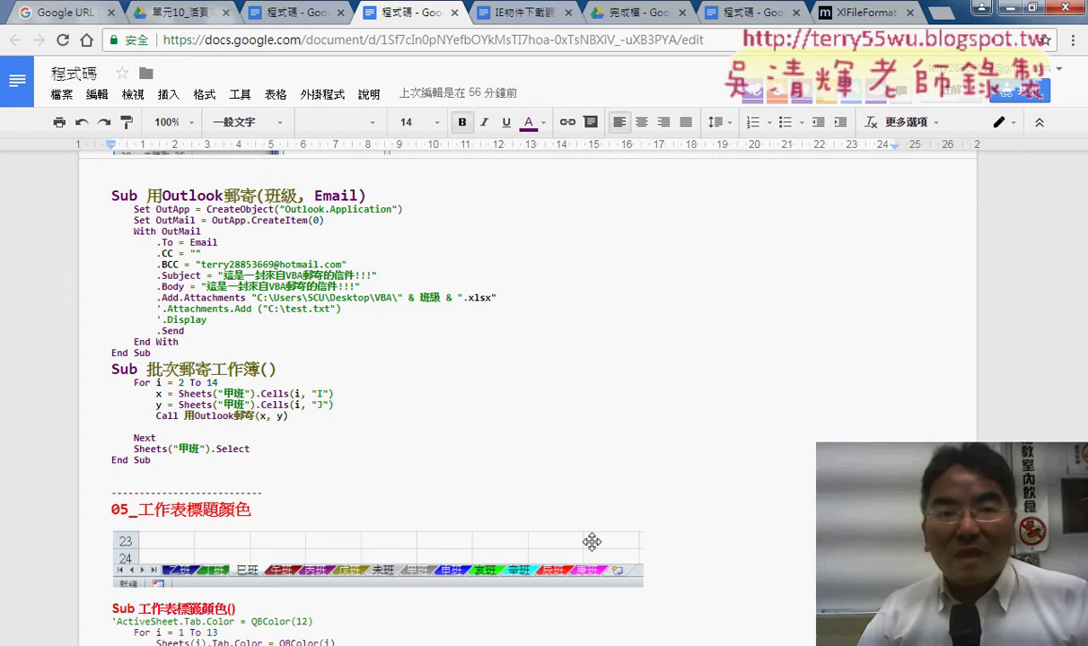
click(182, 13)
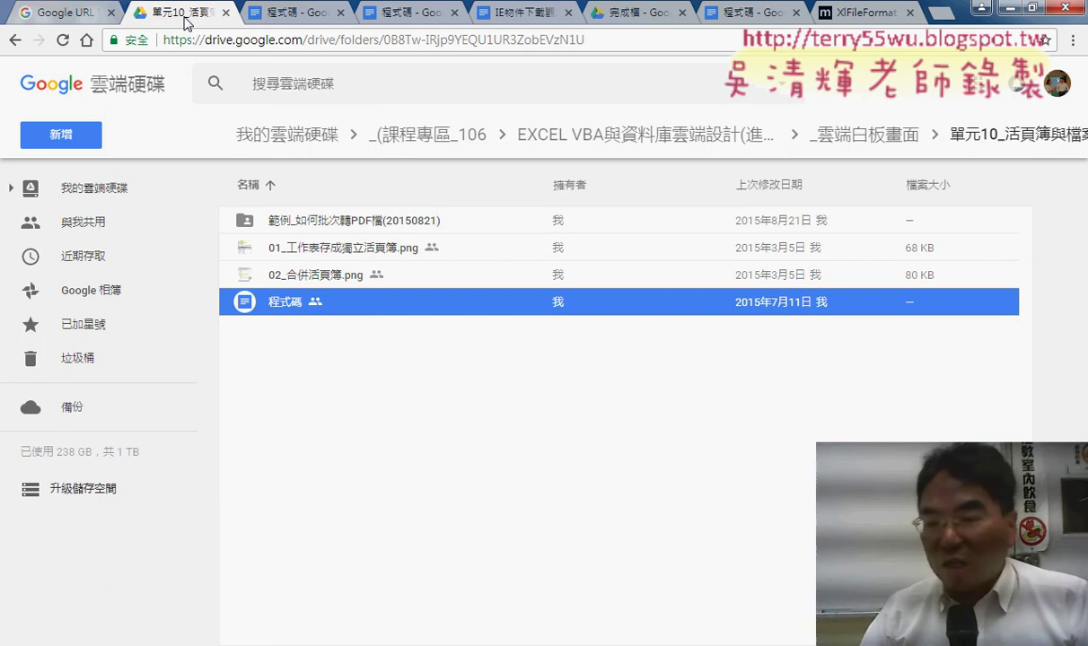
Open the 範例_如何批次轉PDF檔(20150821) sample folder in the 單元10 Drive folder.
click(349, 228)
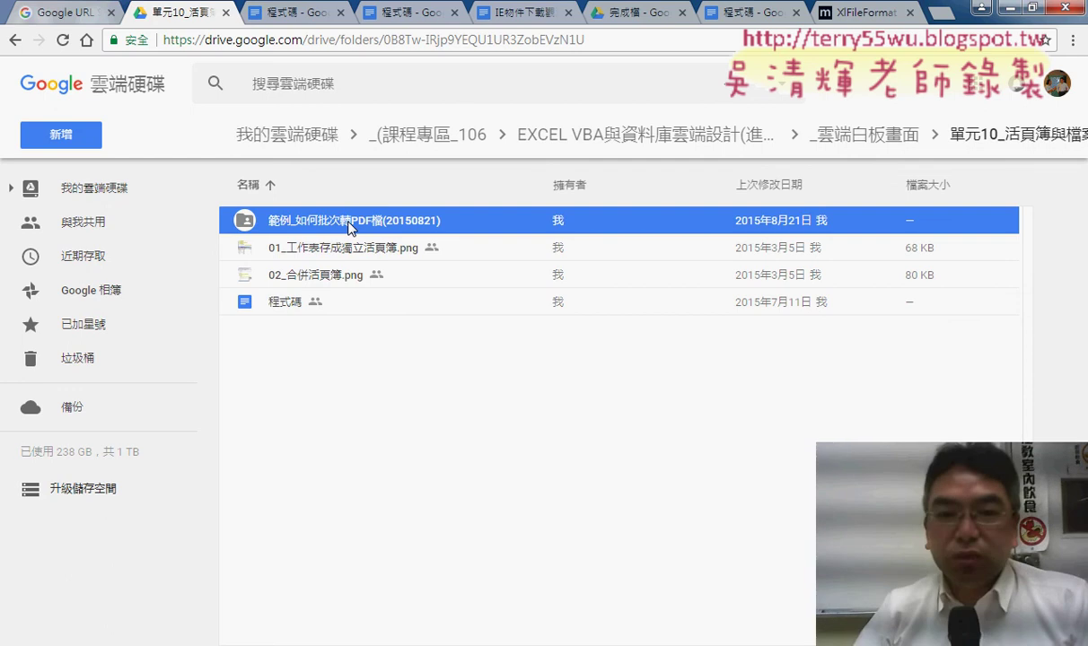
double_click(349, 228)
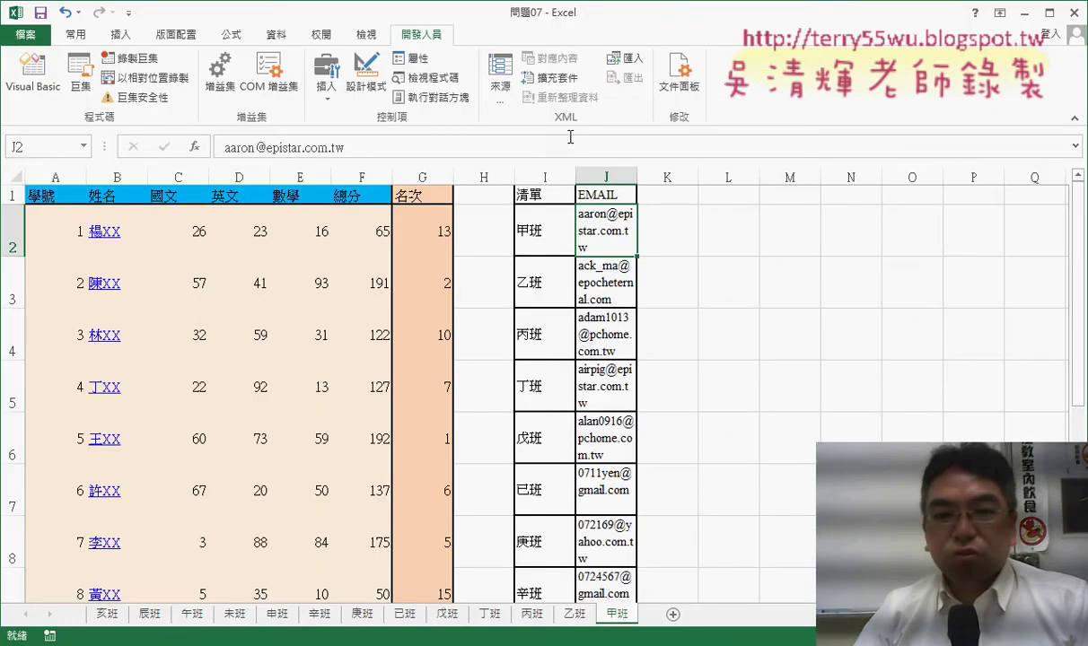
Close 問題07 saving its changes, then open the 乙班 workbook from the VBA folder.
click(1076, 14)
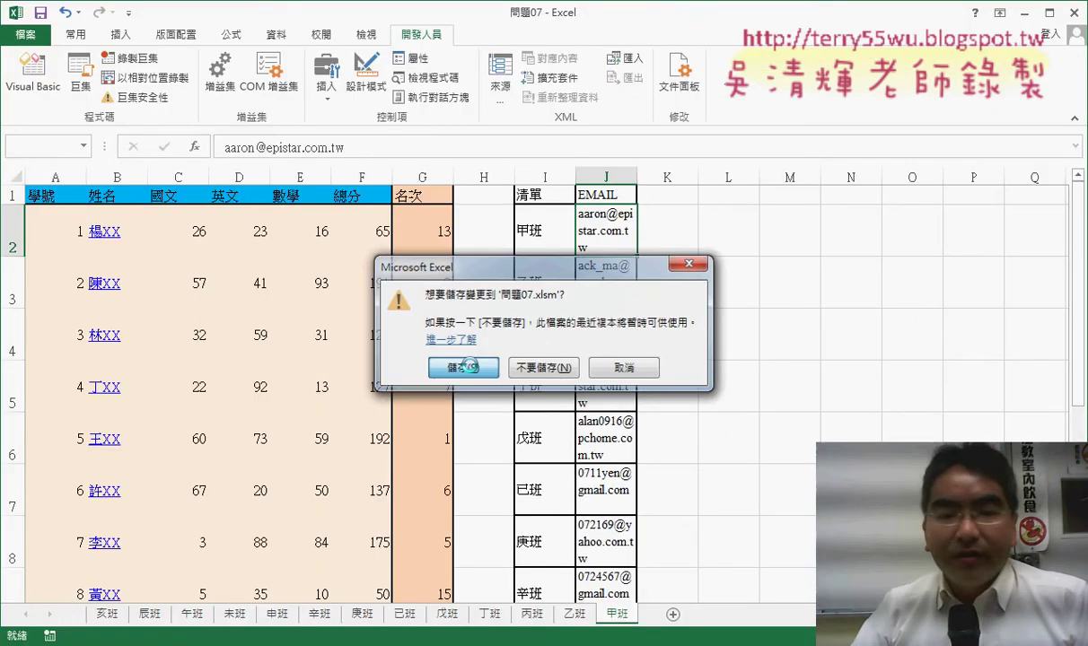
click(694, 502)
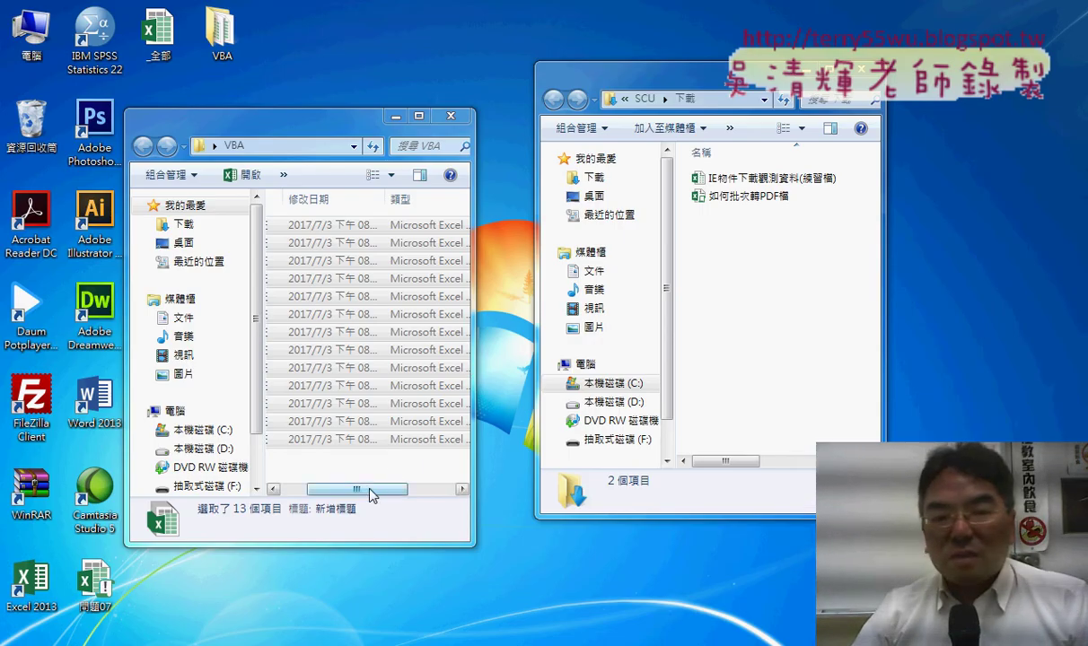
drag(359, 489, 333, 490)
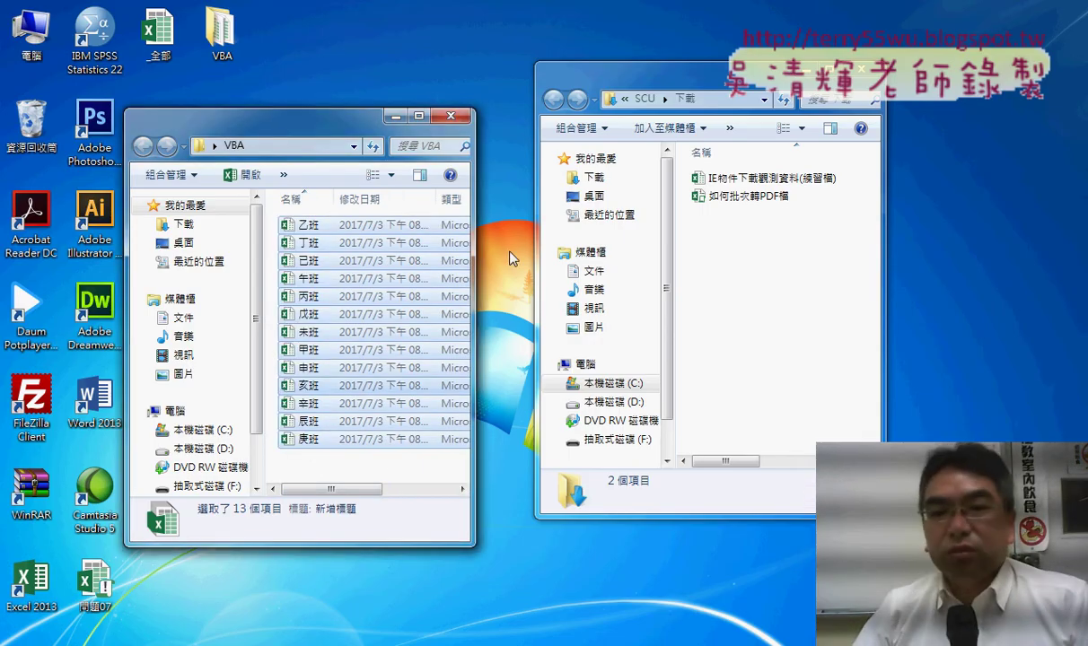
drag(474, 262, 549, 261)
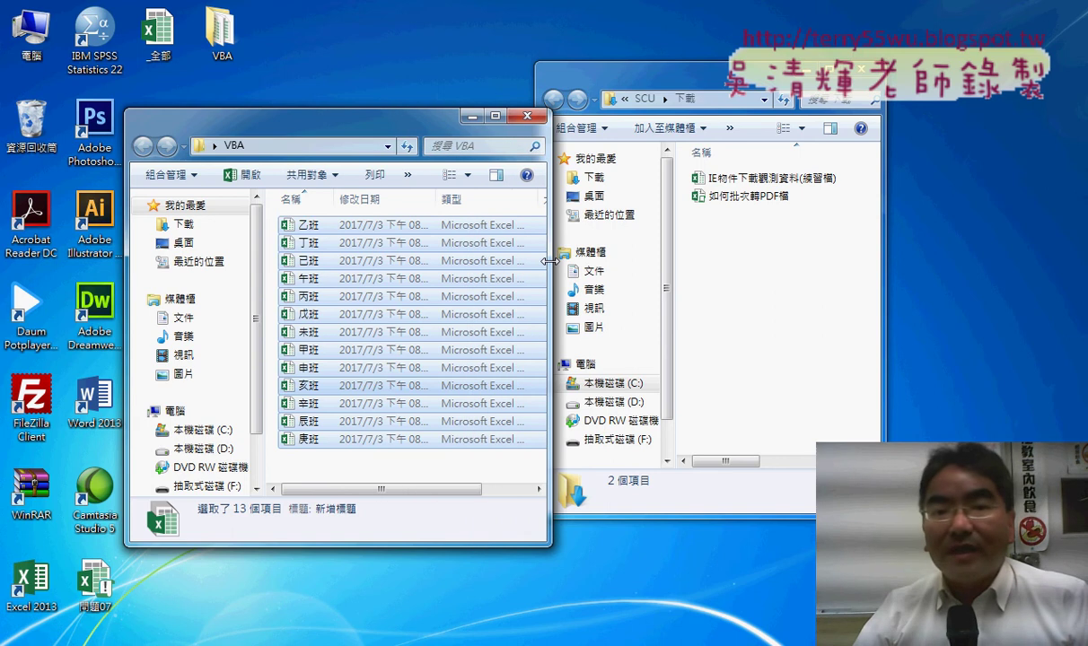
drag(426, 131, 590, 92)
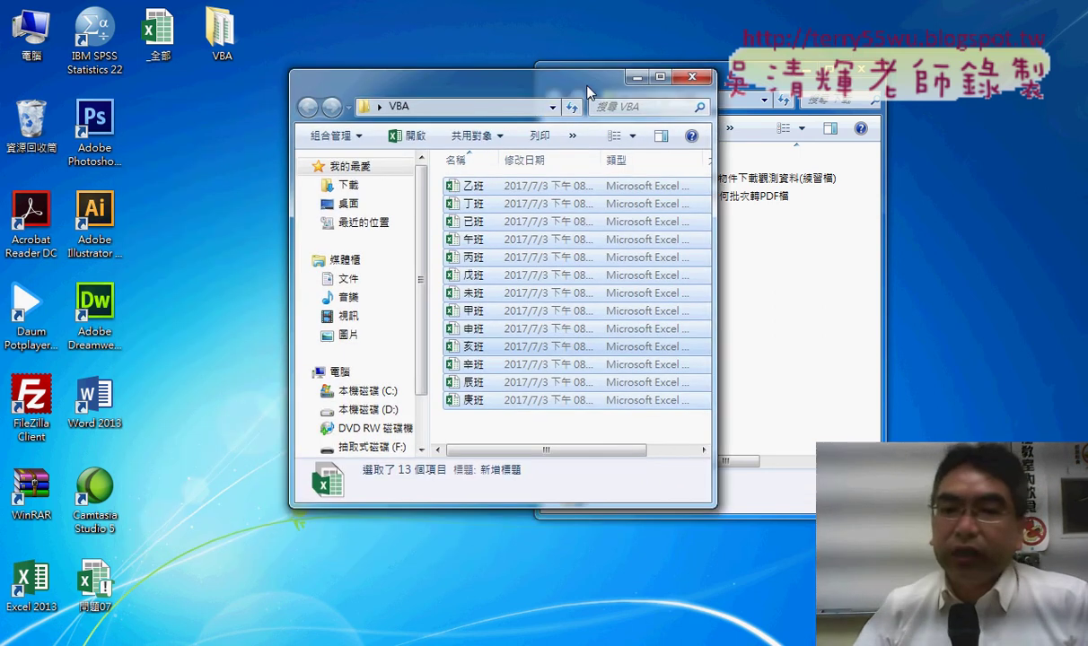
double_click(490, 186)
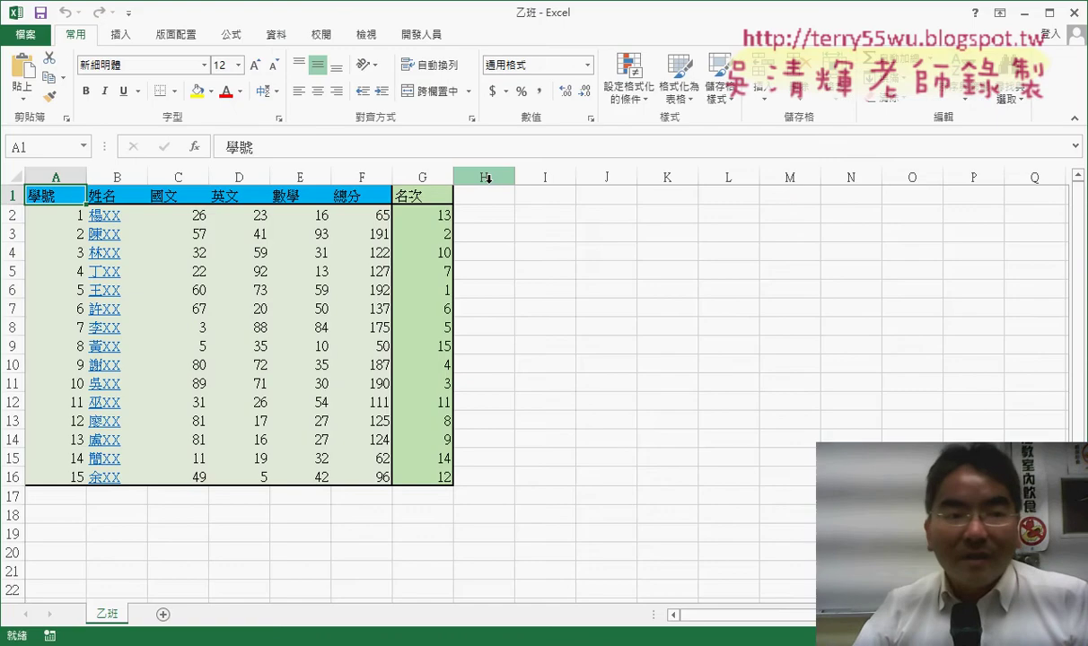
Show the File > Export page and circle its Create PDF/XPS Document option in red.
click(30, 36)
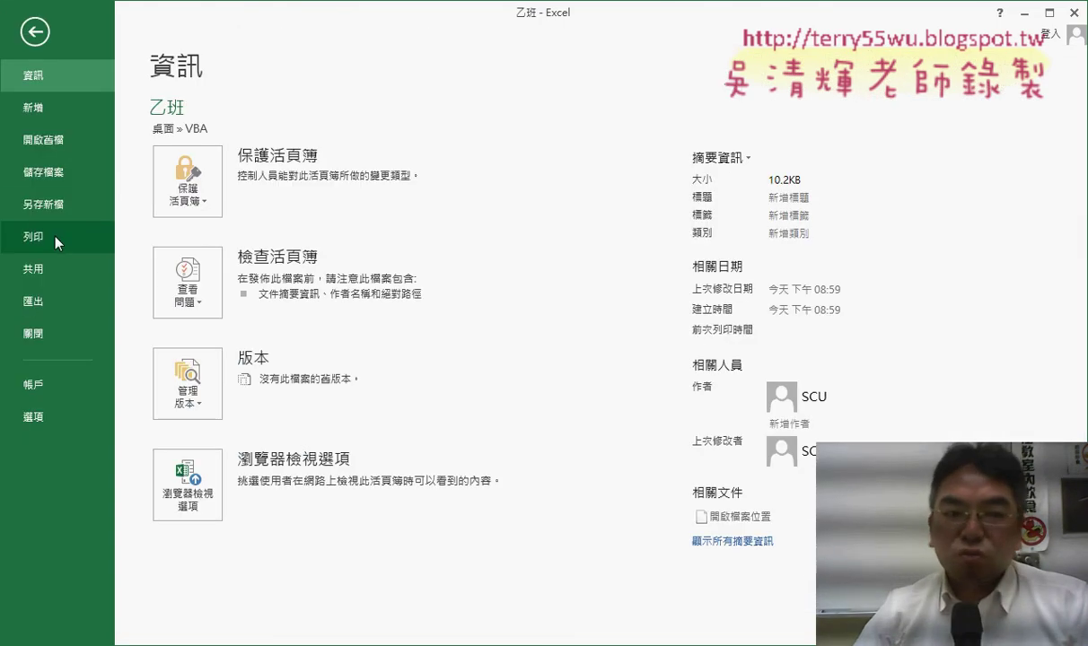
click(61, 306)
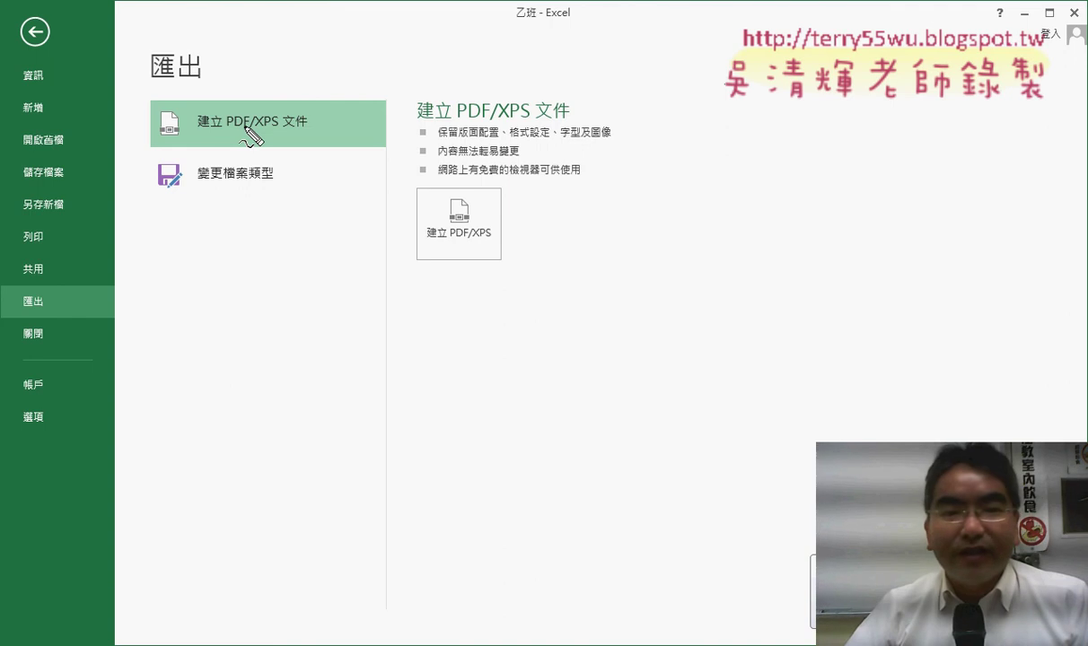
drag(288, 146, 300, 142)
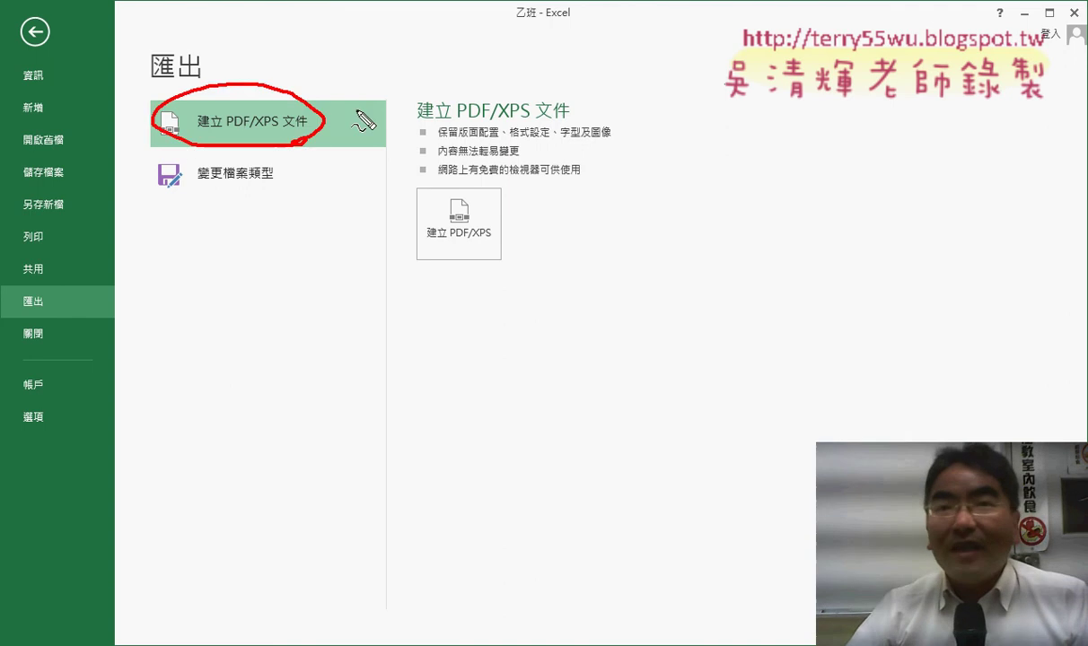
mouse_move(420, 51)
mouse_down()
mouse_move(310, 98)
mouse_move(350, 96)
mouse_up()
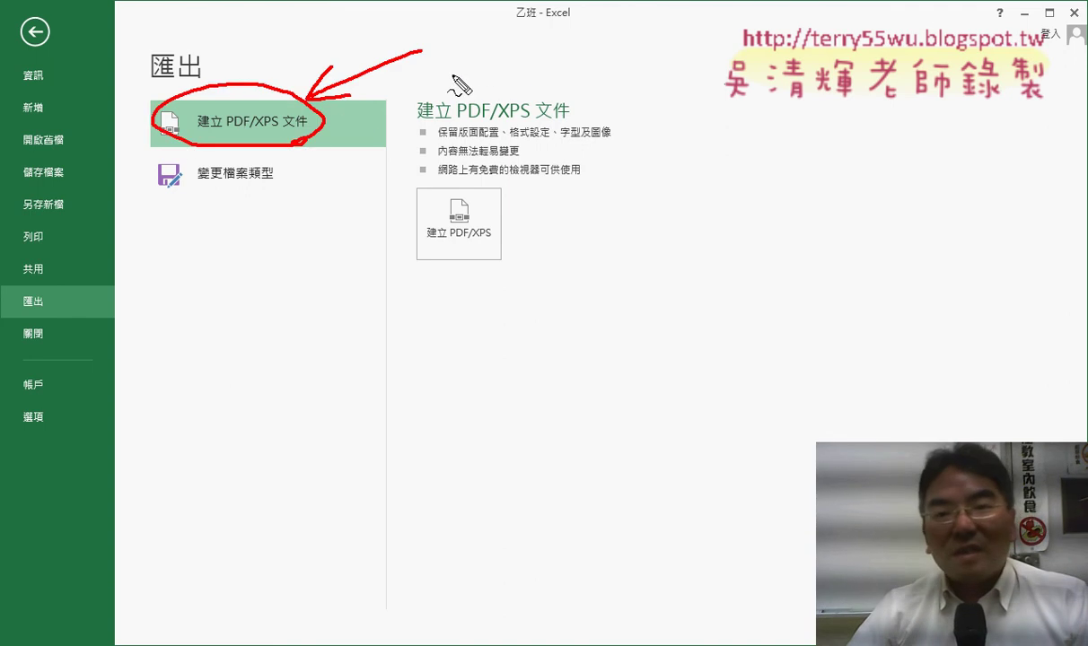
Mark the export option as a 2010 feature with a boxed note and arrow, then minimize Excel.
mouse_move(458, 68)
mouse_down()
mouse_move(530, 91)
mouse_move(542, 72)
mouse_move(579, 115)
mouse_up()
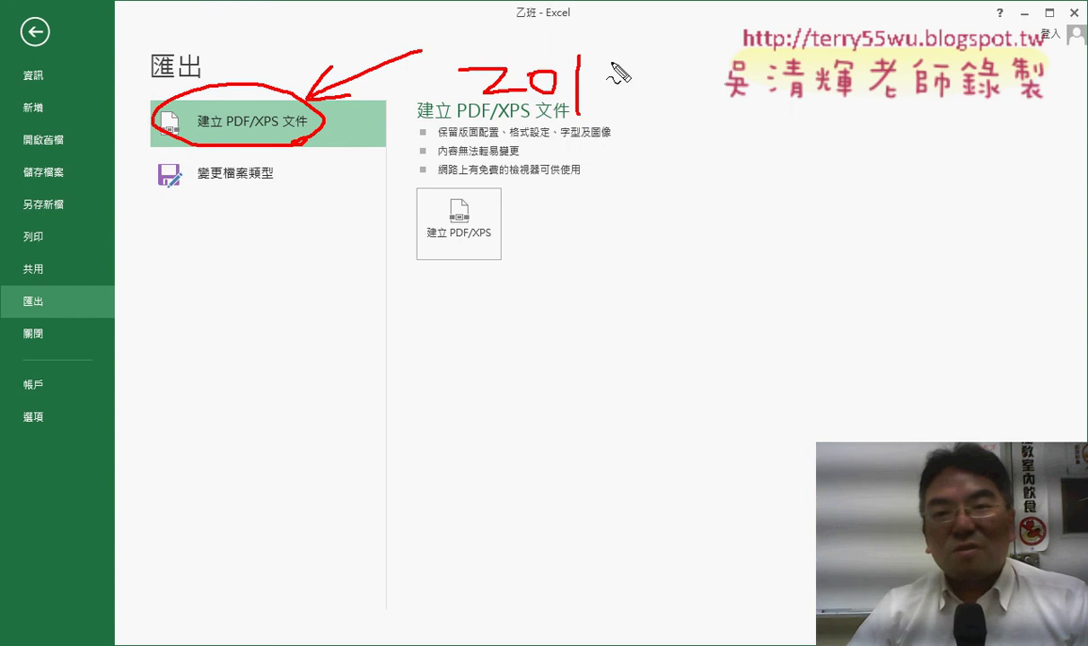
drag(619, 59, 615, 61)
mouse_move(431, 116)
mouse_down()
mouse_move(675, 110)
mouse_move(648, 120)
mouse_up()
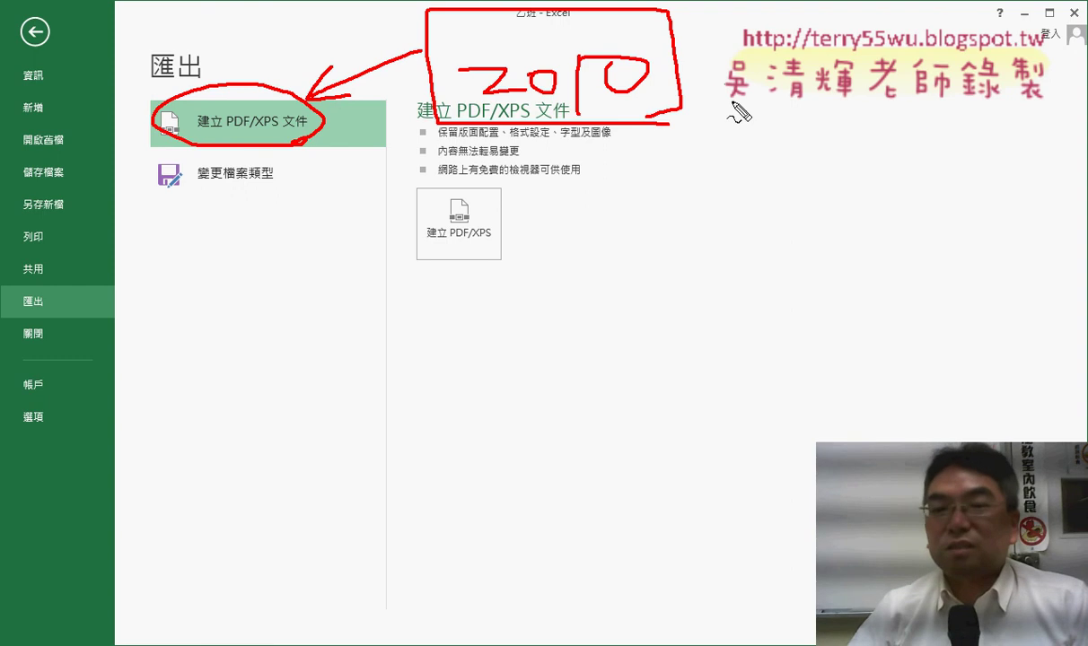
mouse_move(974, 133)
mouse_down()
mouse_move(682, 106)
mouse_move(646, 117)
mouse_move(740, 153)
mouse_up()
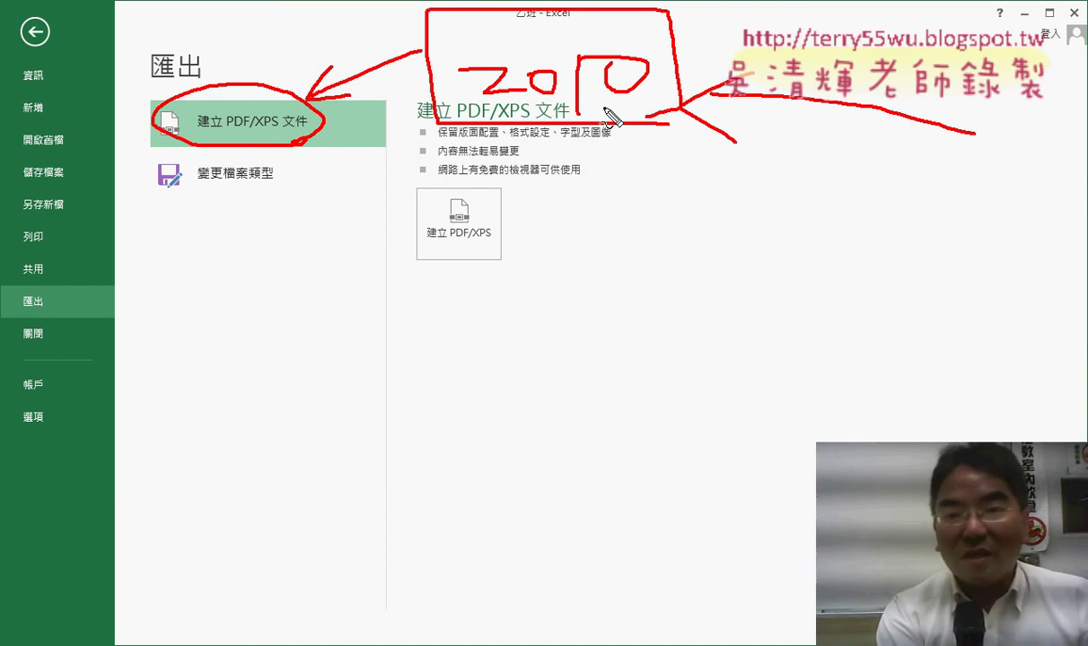
key(Escape)
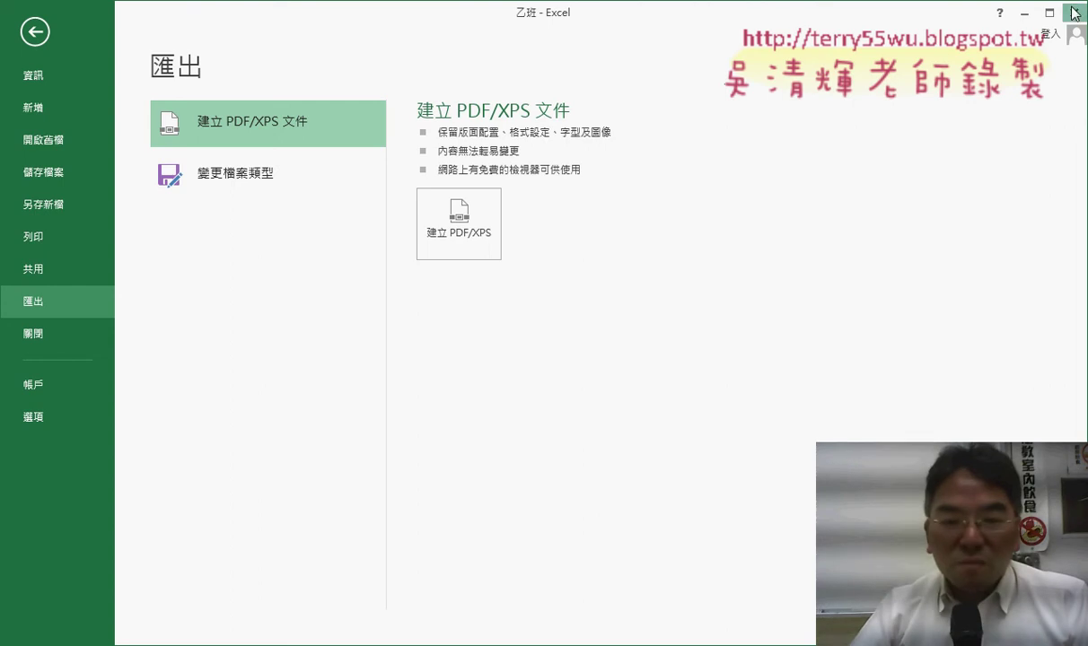
click(1024, 13)
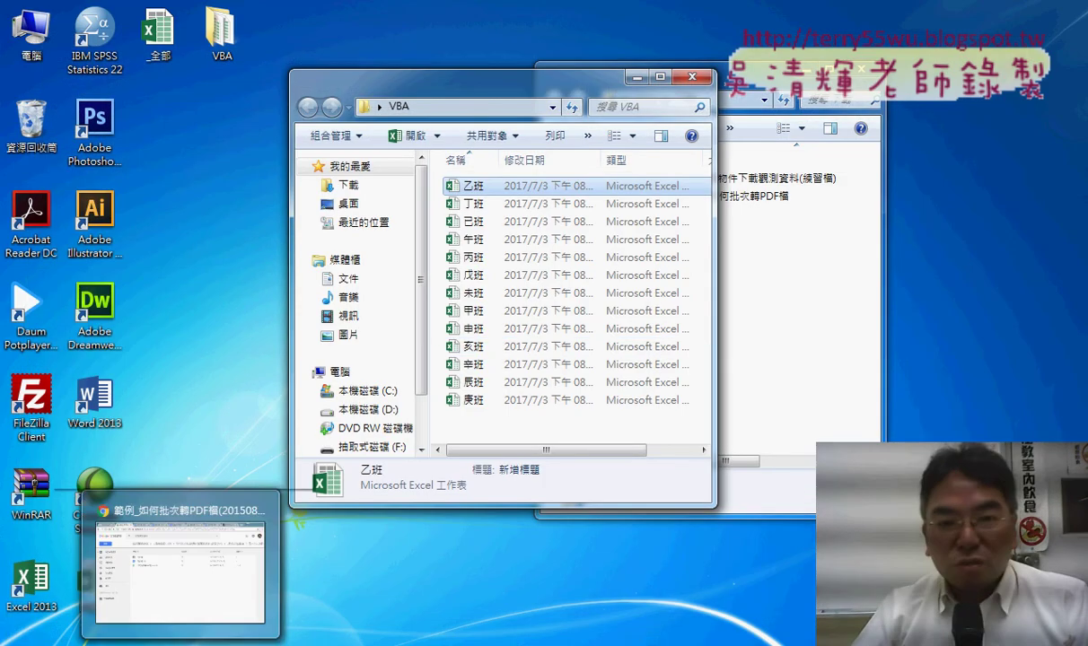
Open 如何批次轉PDF檔 from Downloads, enable its macros, and launch the 來源目錄 folder picker.
click(30, 36)
double_click(29, 36)
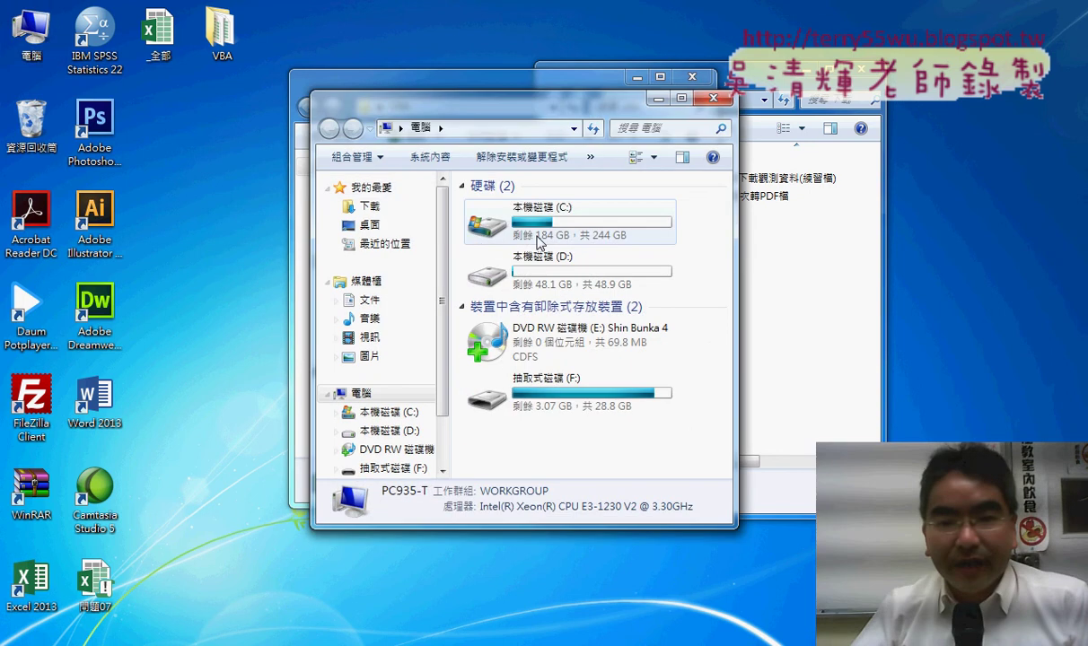
click(391, 214)
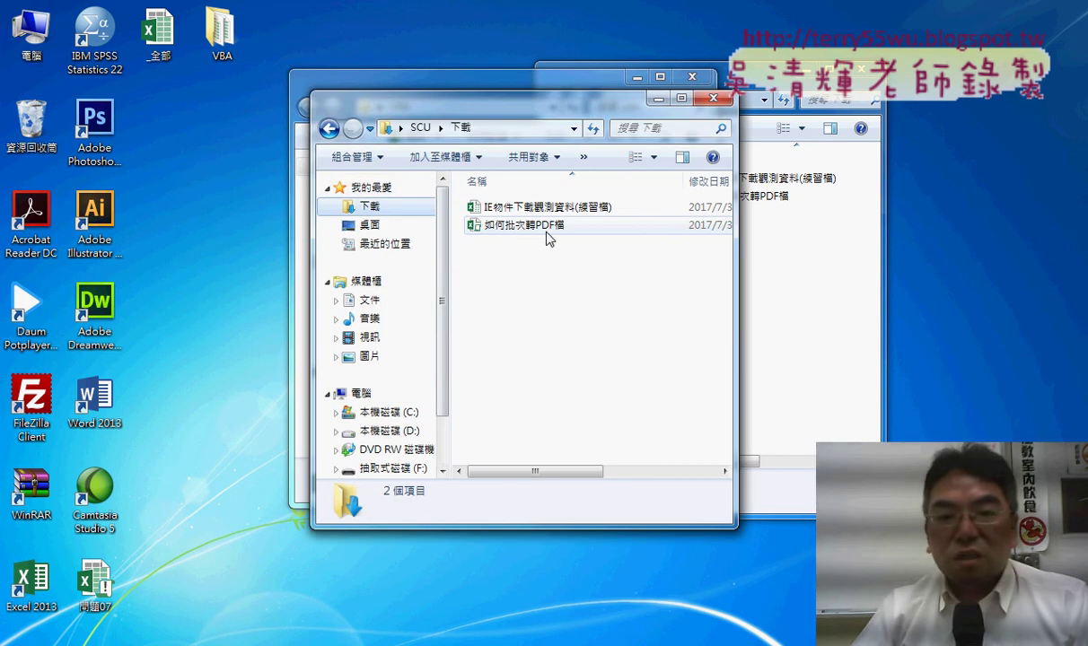
double_click(549, 229)
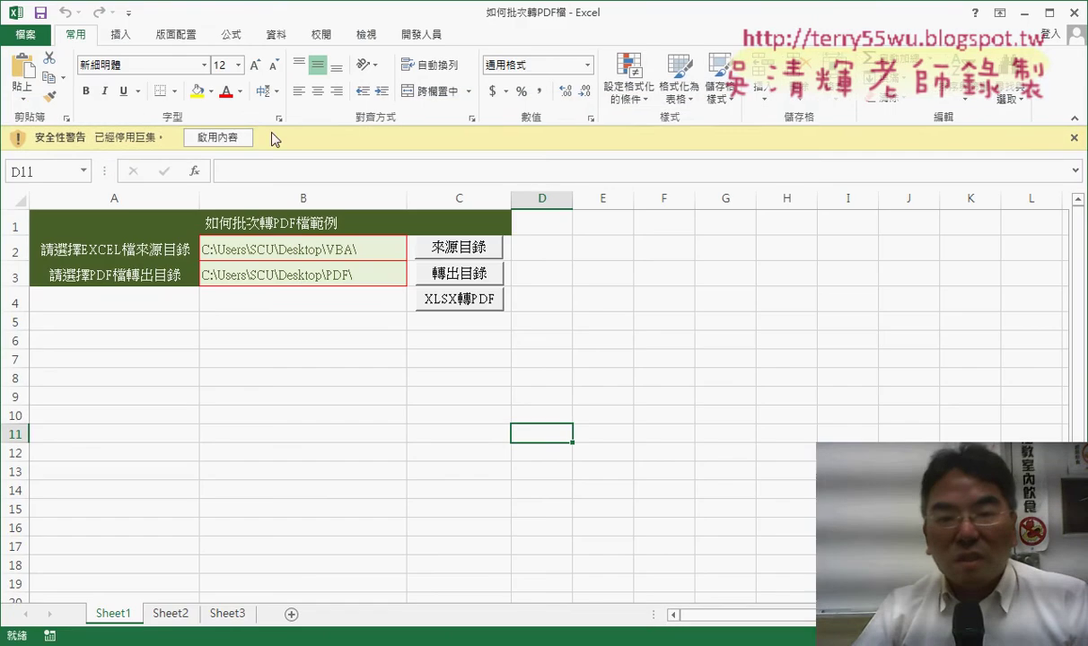
click(224, 135)
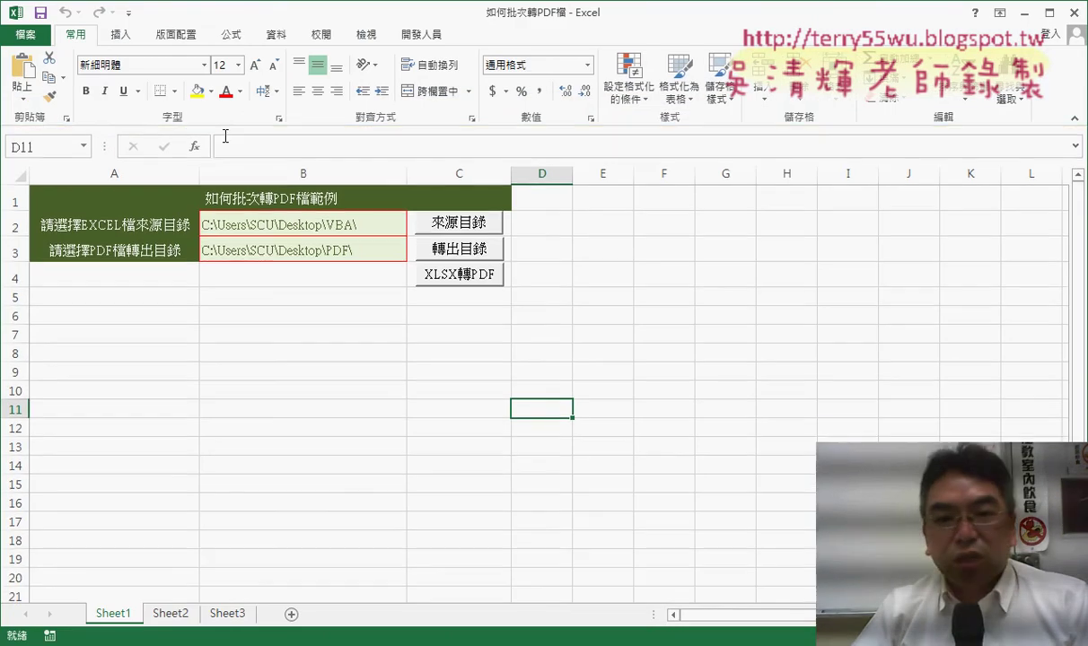
click(476, 228)
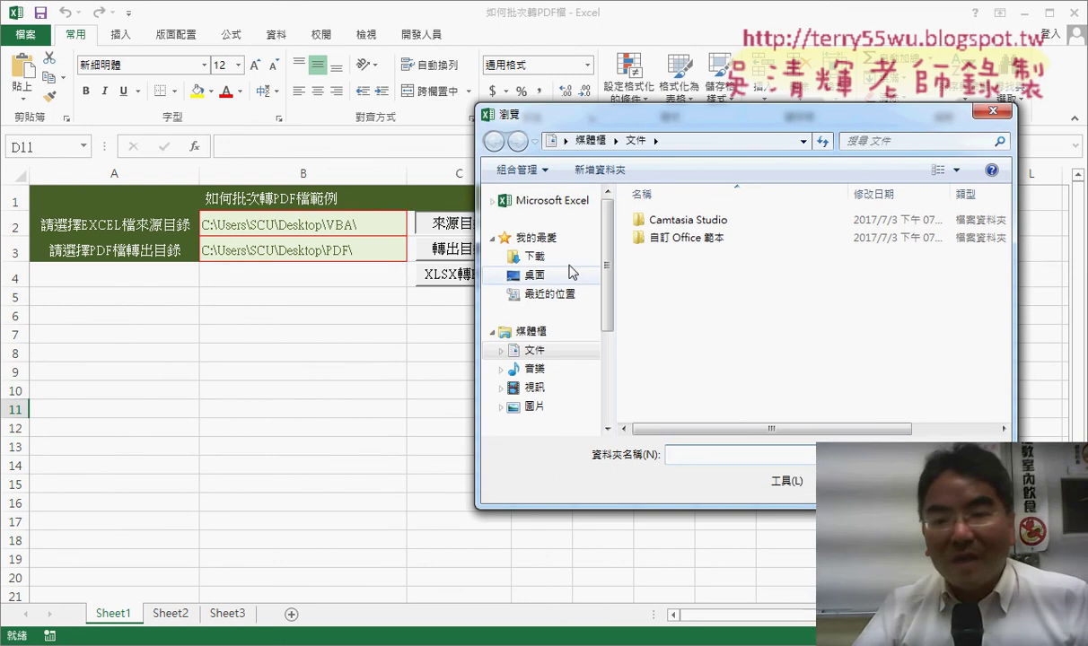
click(535, 275)
click(683, 404)
double_click(684, 404)
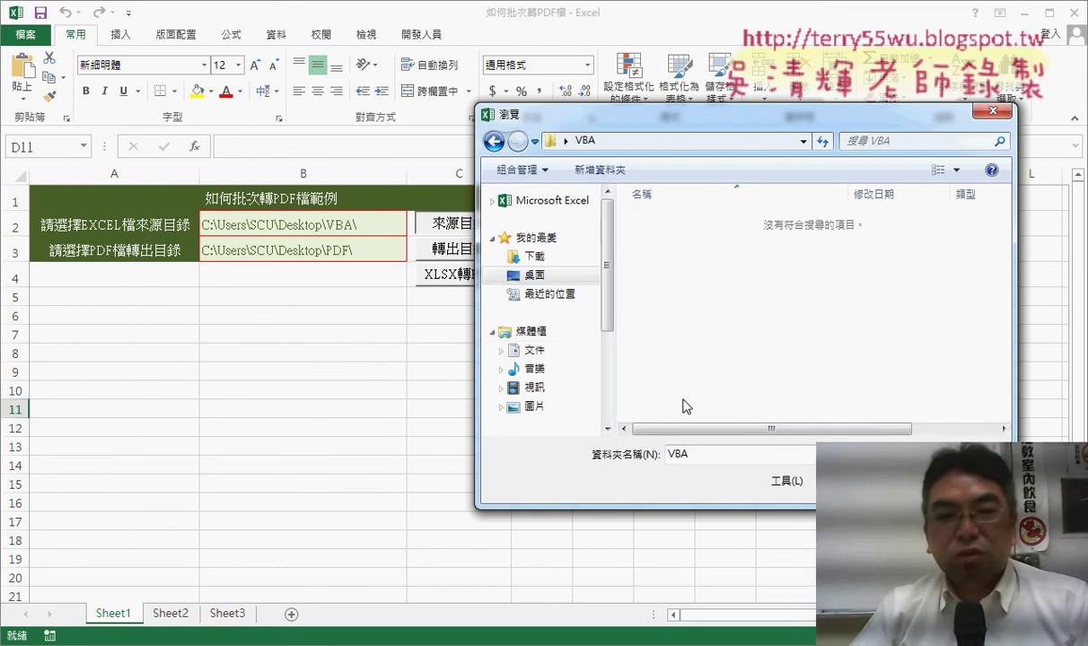
key(Return)
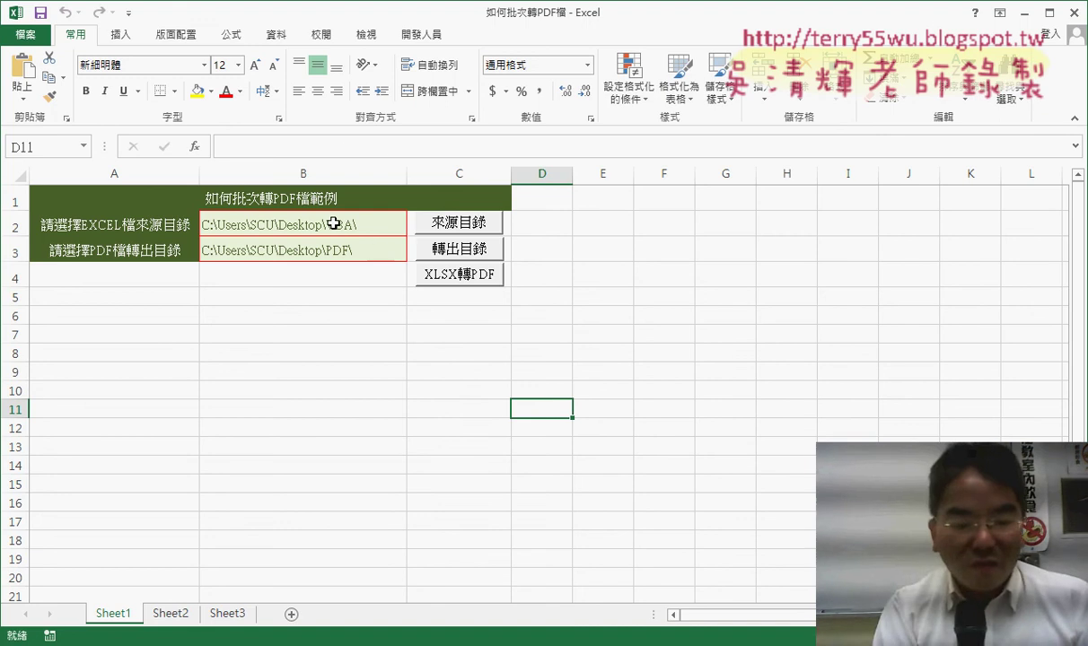
click(333, 223)
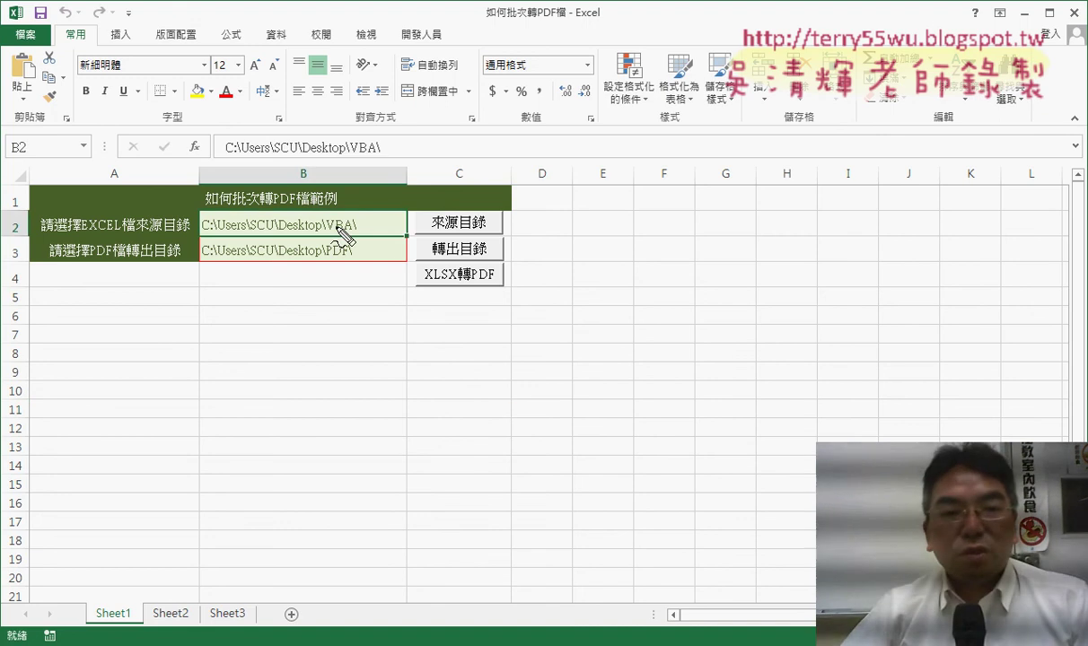
mouse_move(358, 241)
mouse_down()
mouse_move(209, 240)
mouse_move(352, 239)
mouse_up()
mouse_move(423, 171)
mouse_down()
mouse_move(359, 201)
mouse_move(369, 198)
mouse_up()
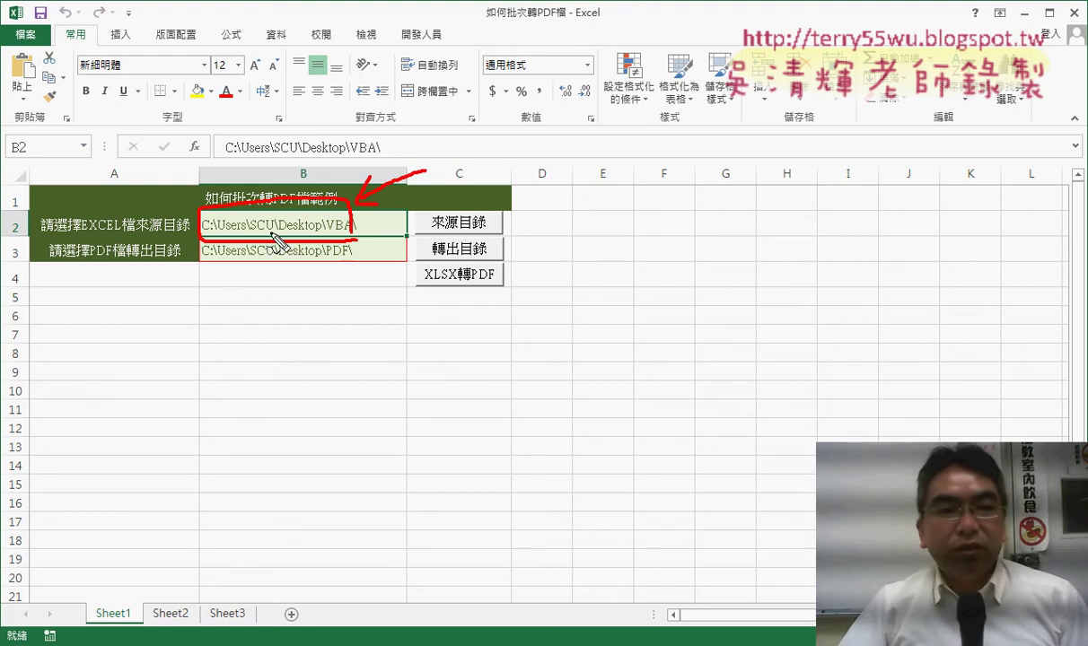
drag(27, 127, 26, 157)
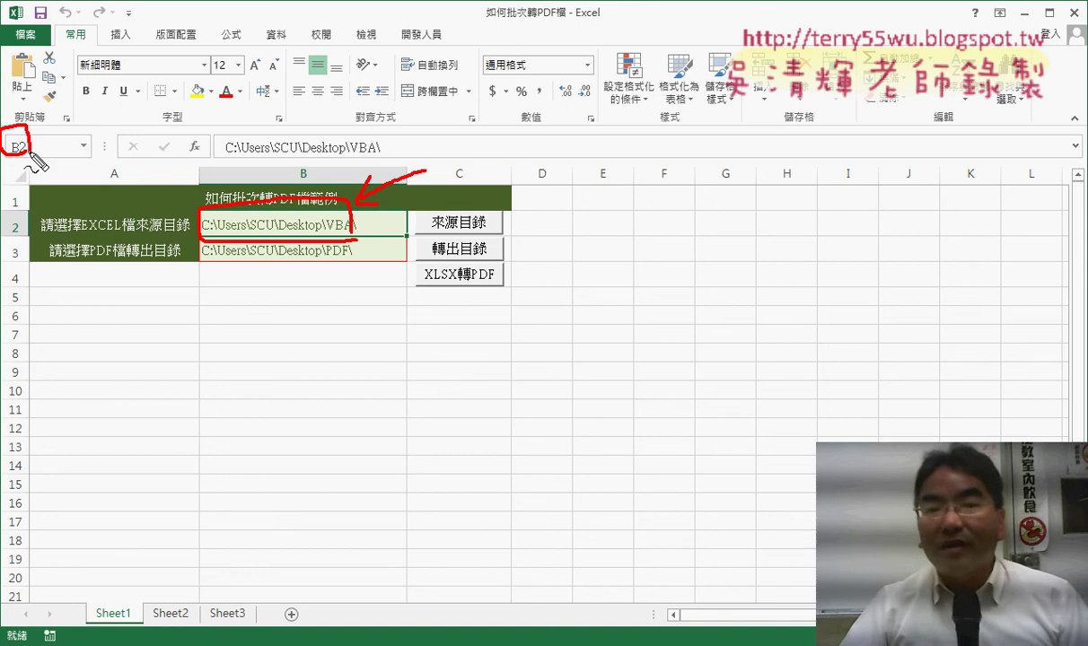
drag(231, 160, 379, 154)
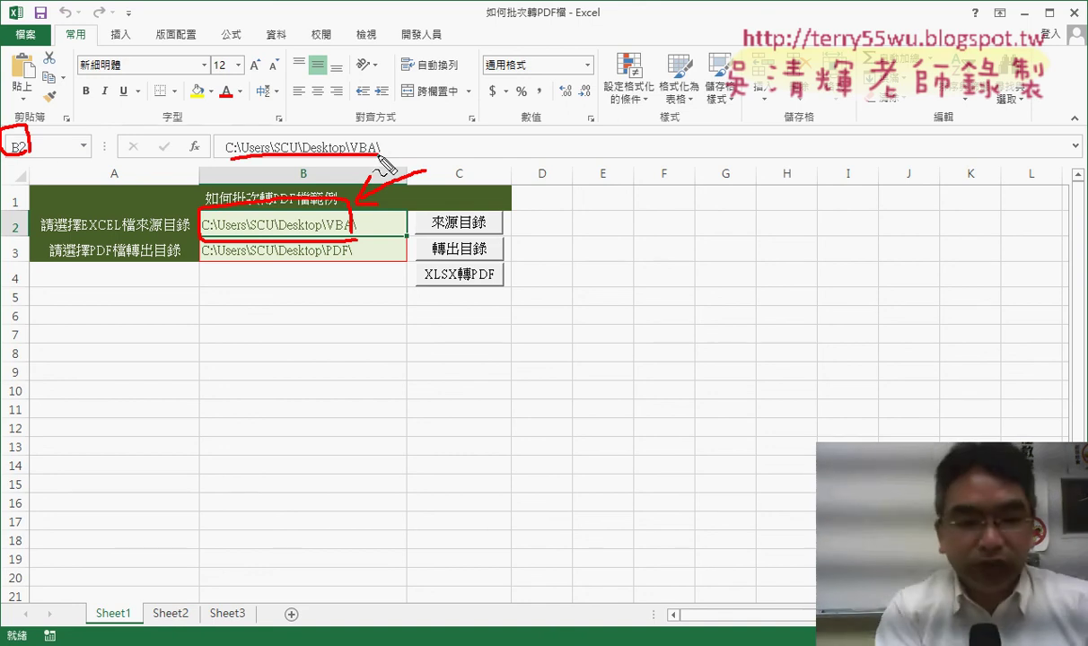
key(Escape)
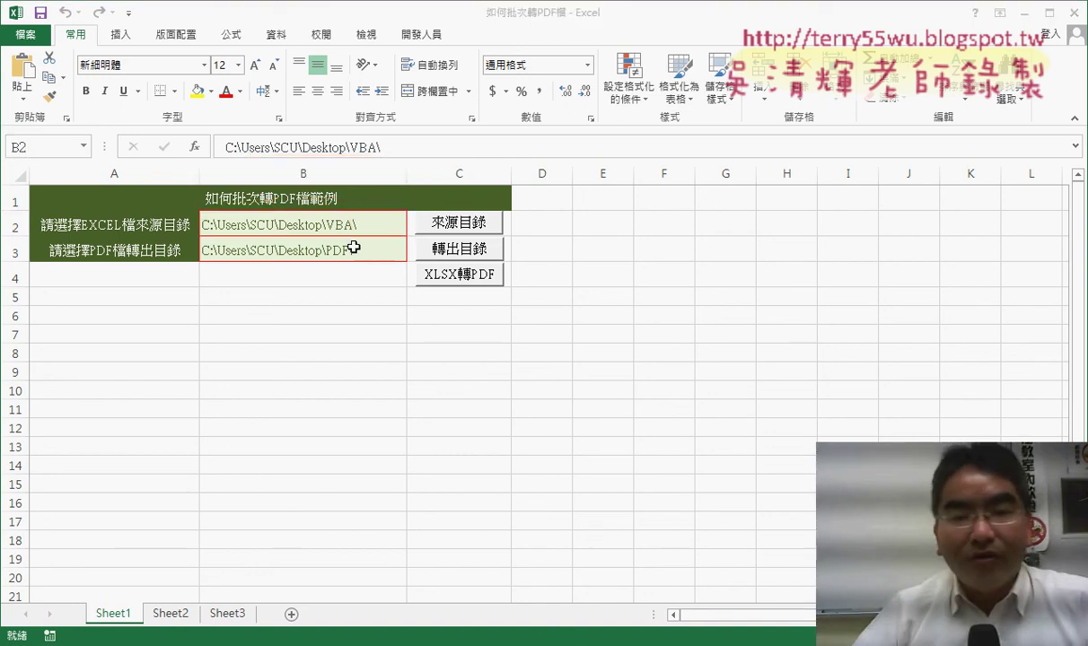
Create a new folder named PDF on the Desktop and choose it as the 轉出目錄 output folder.
click(428, 249)
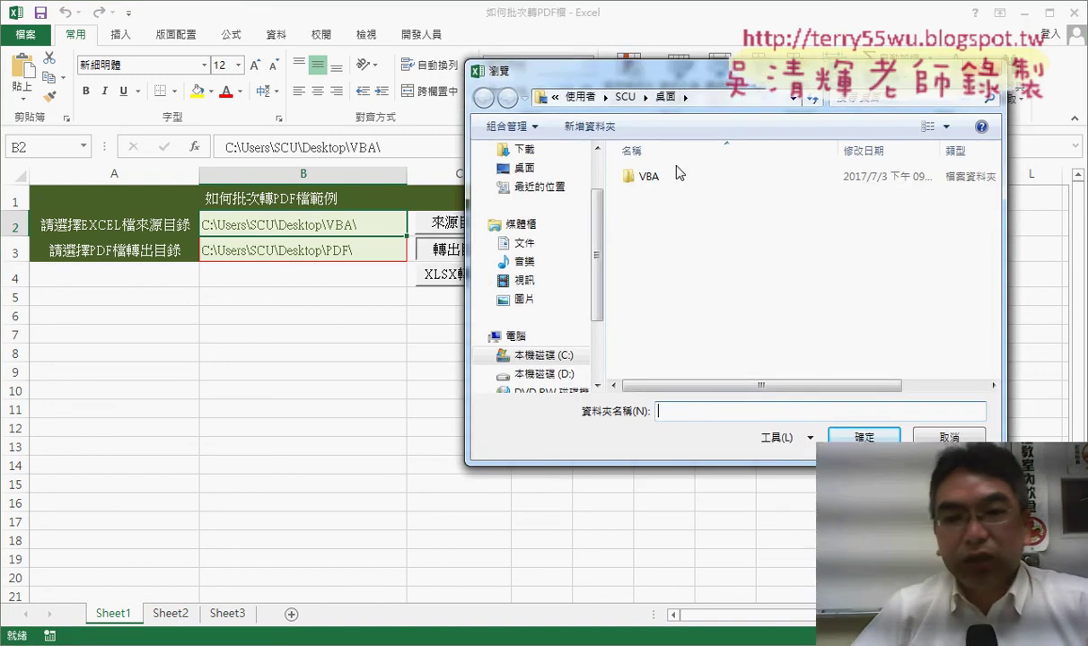
click(524, 168)
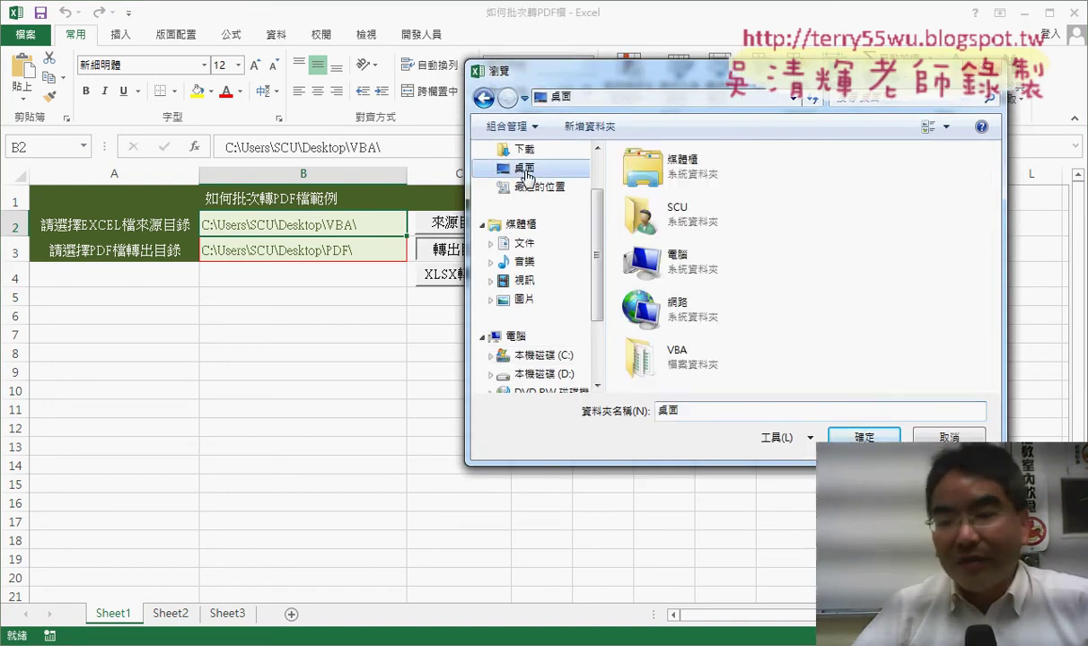
right_click(889, 293)
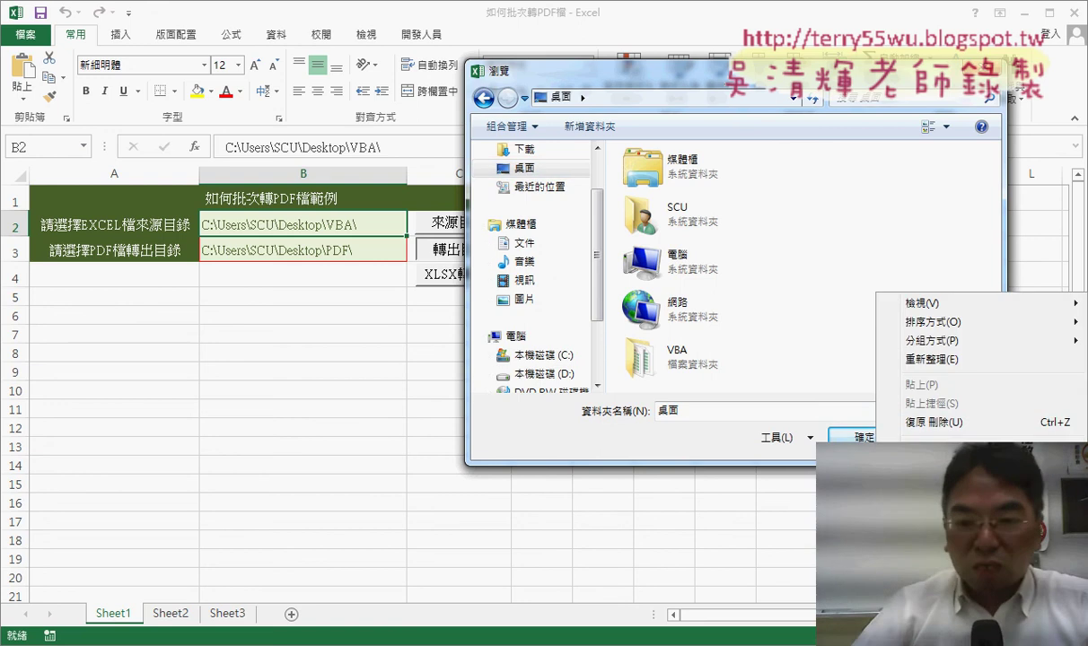
click(799, 448)
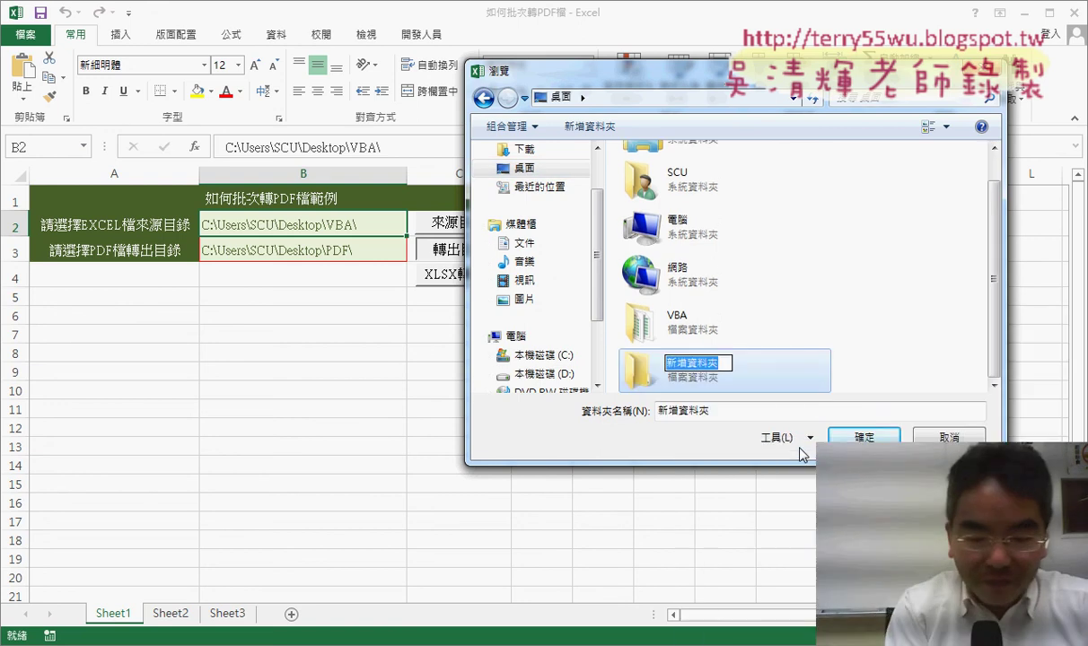
text(PDF)
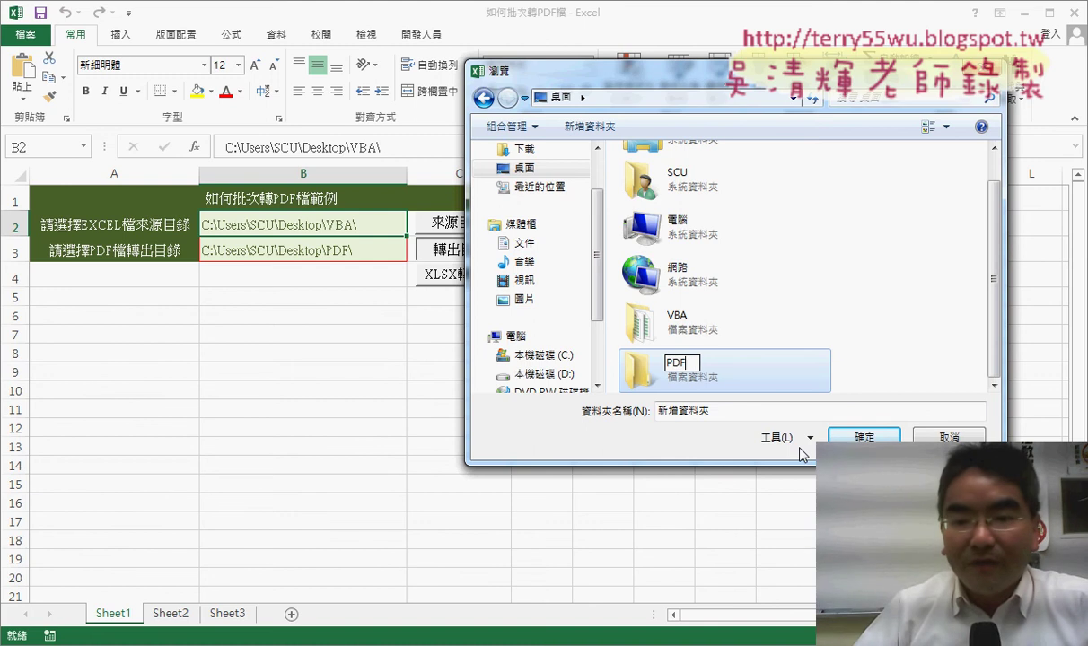
click(784, 373)
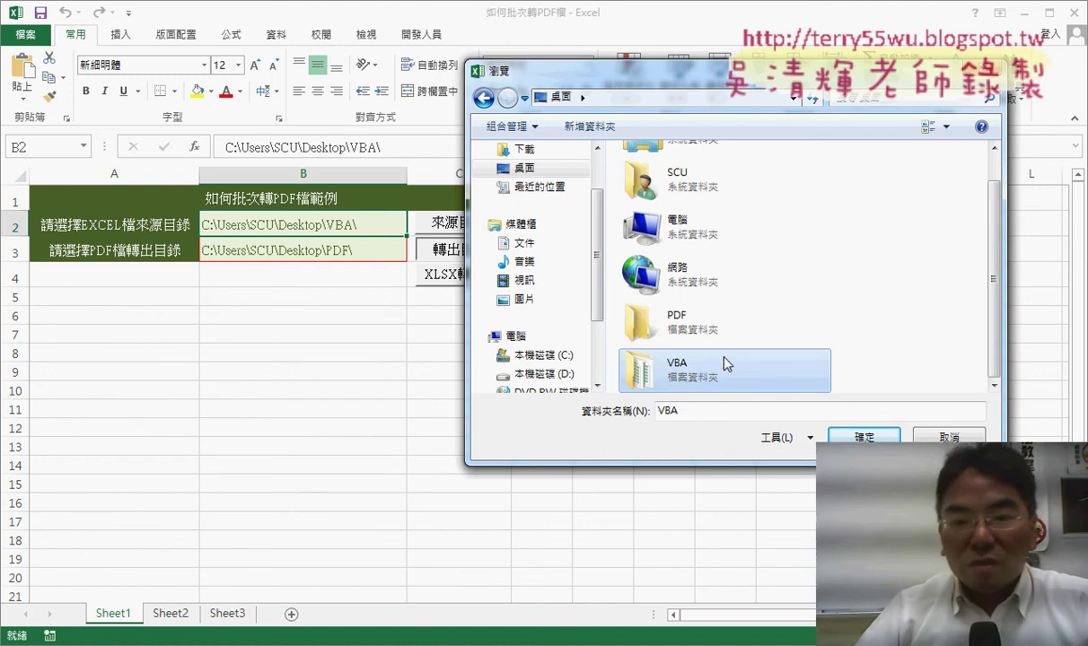
double_click(703, 326)
click(860, 436)
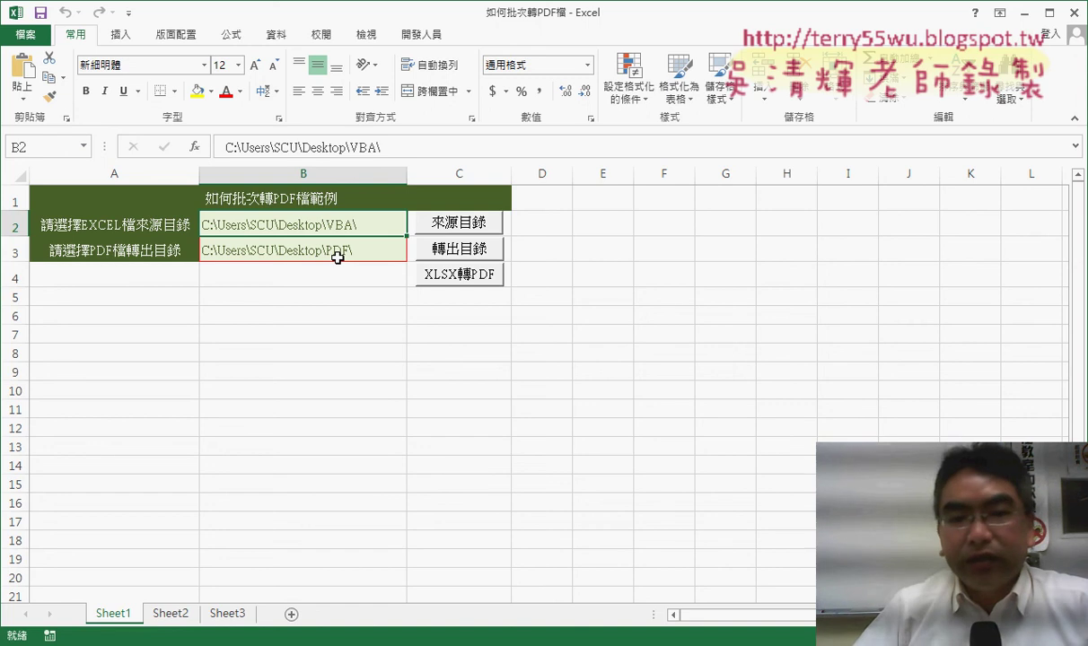
Run XLSX轉PDF, picking Microsoft XPS Document Writer as the printer.
click(474, 280)
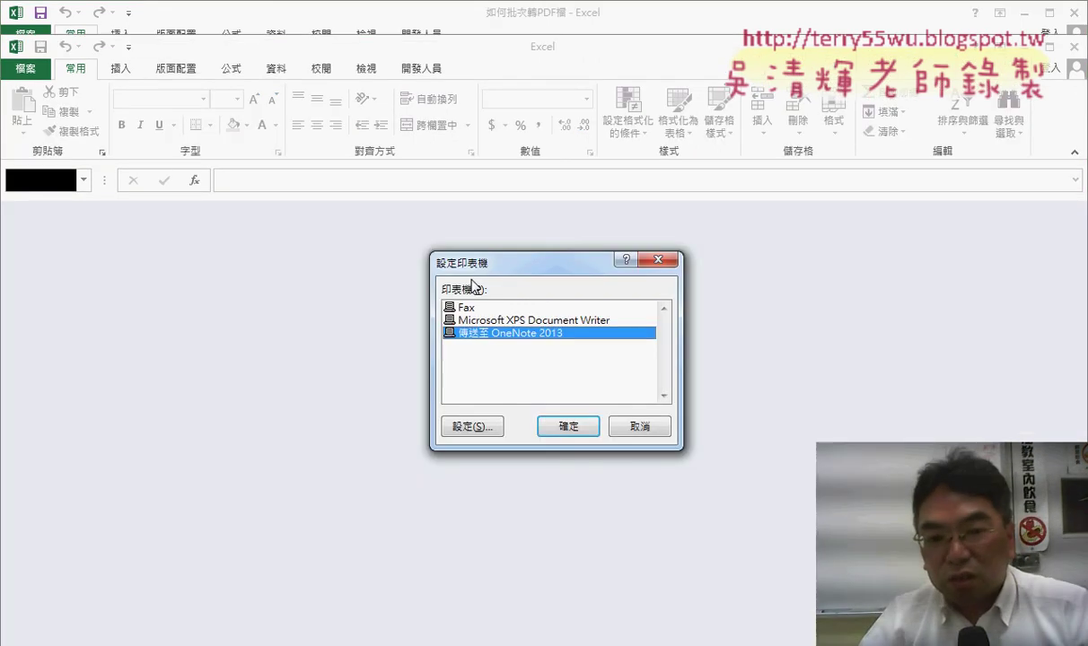
click(485, 320)
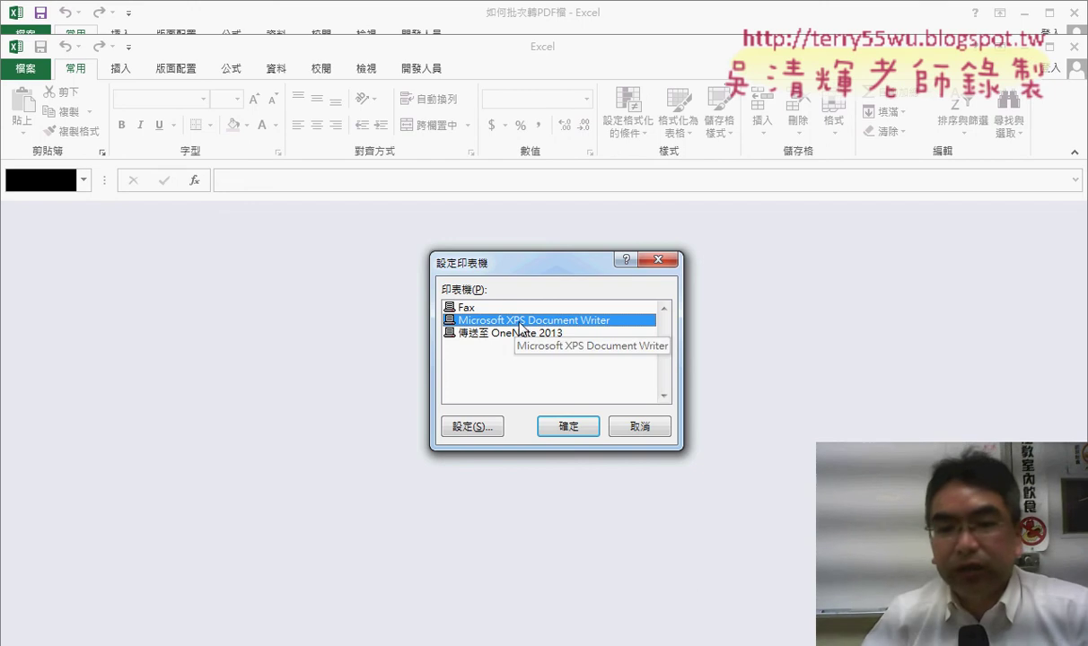
click(571, 429)
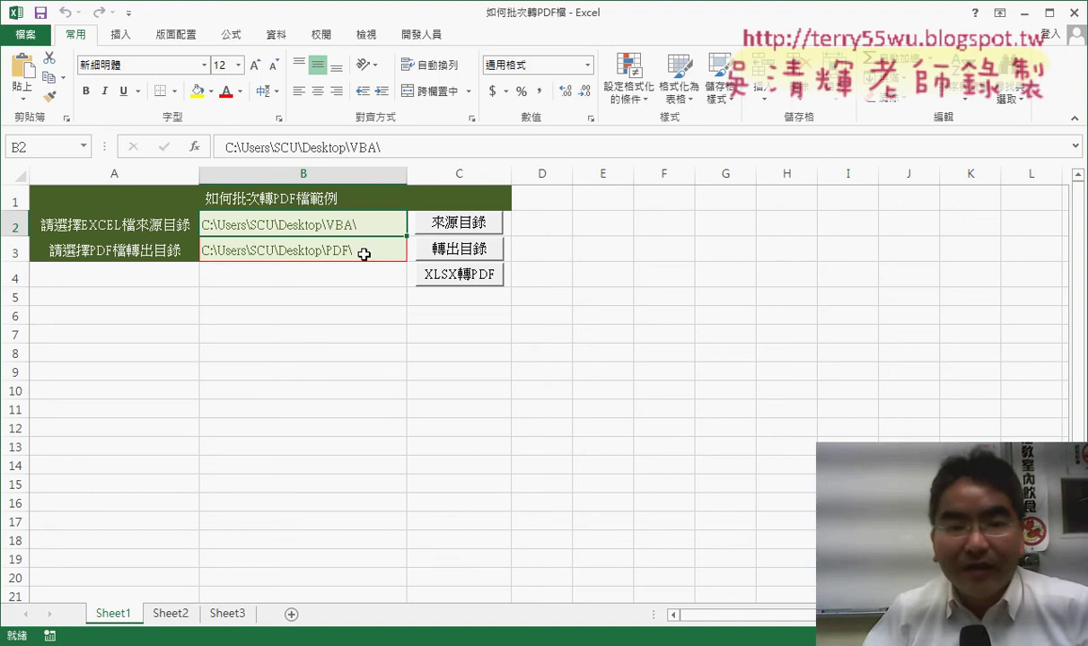
Open the desktop PDF folder and view 乙班.pdf in Acrobat, then close it.
click(1024, 12)
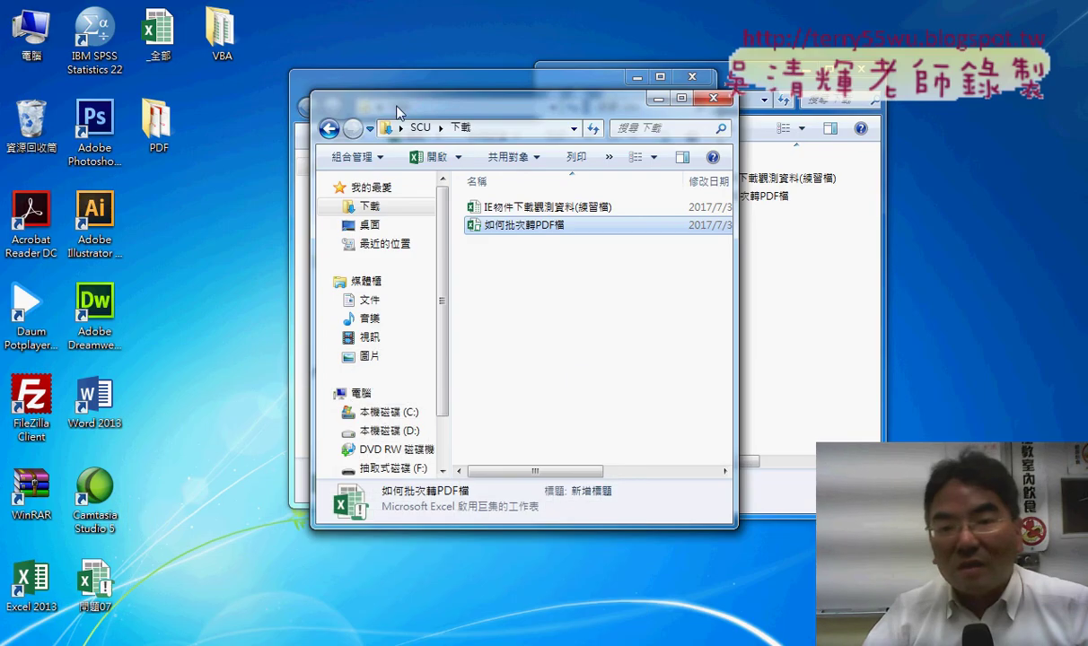
double_click(166, 126)
key(Down)
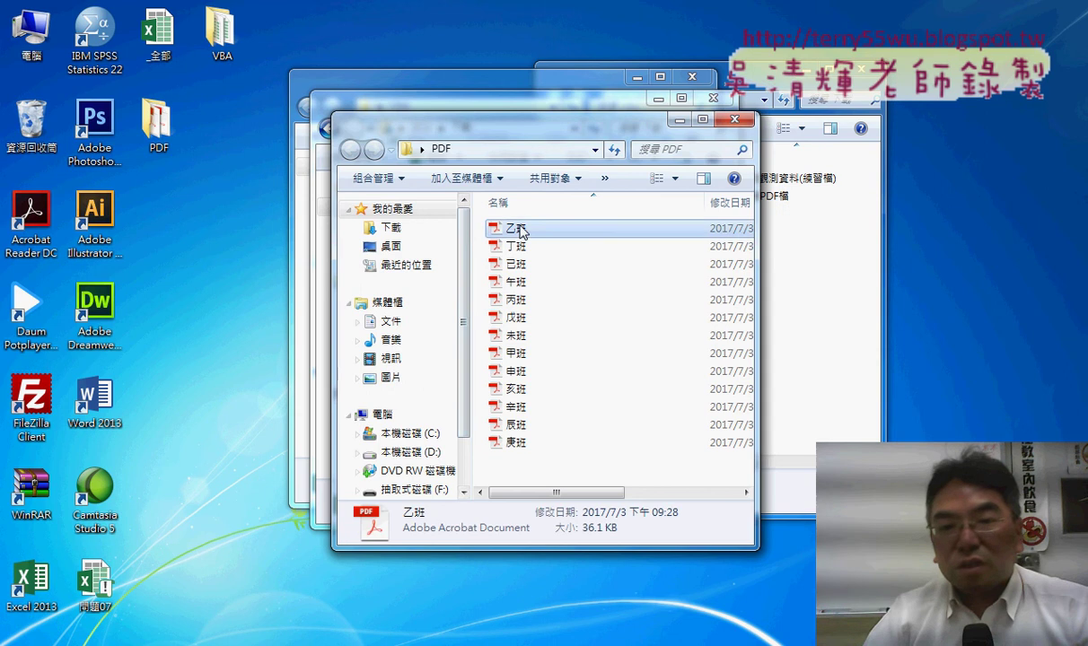
key(Return)
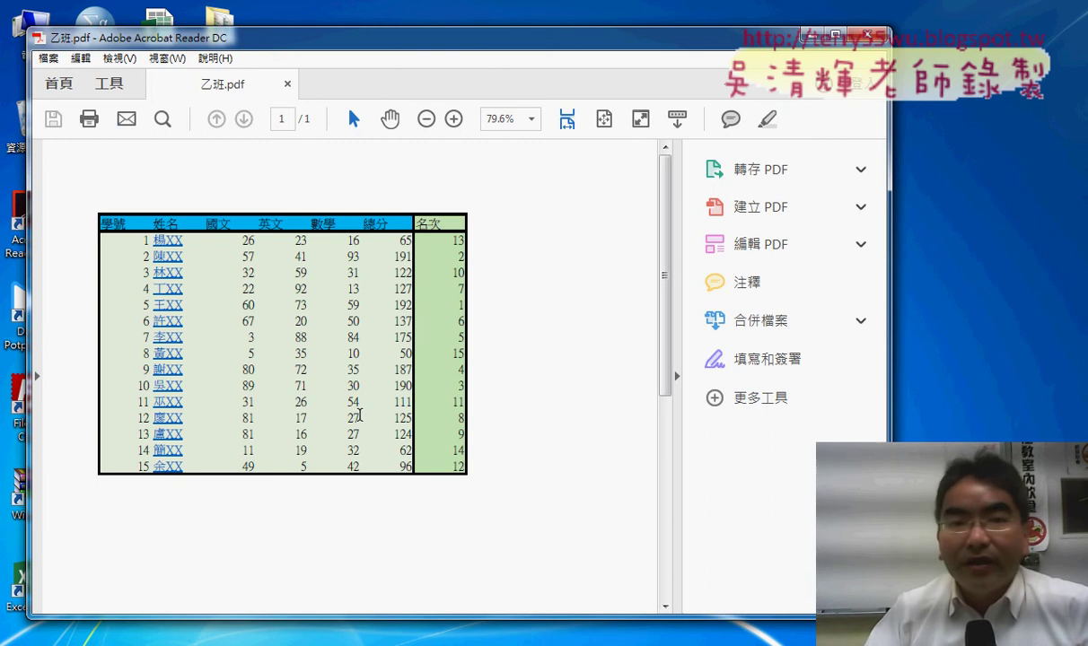
key(alt+F4)
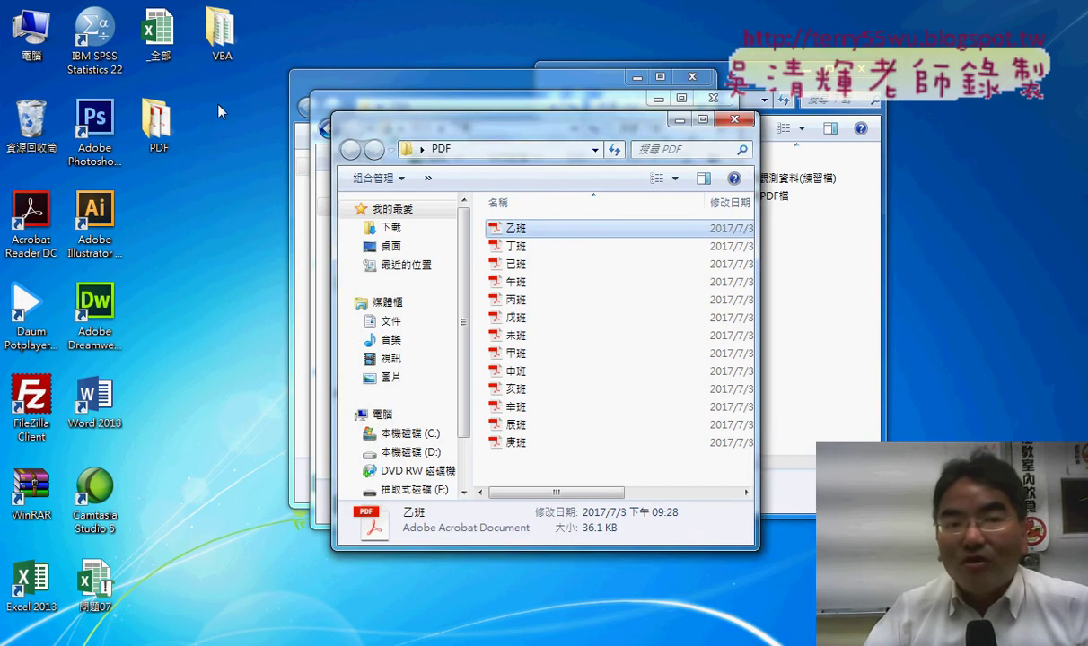
Select the desktop PDF folder to confirm it holds the 13 class PDFs.
click(220, 34)
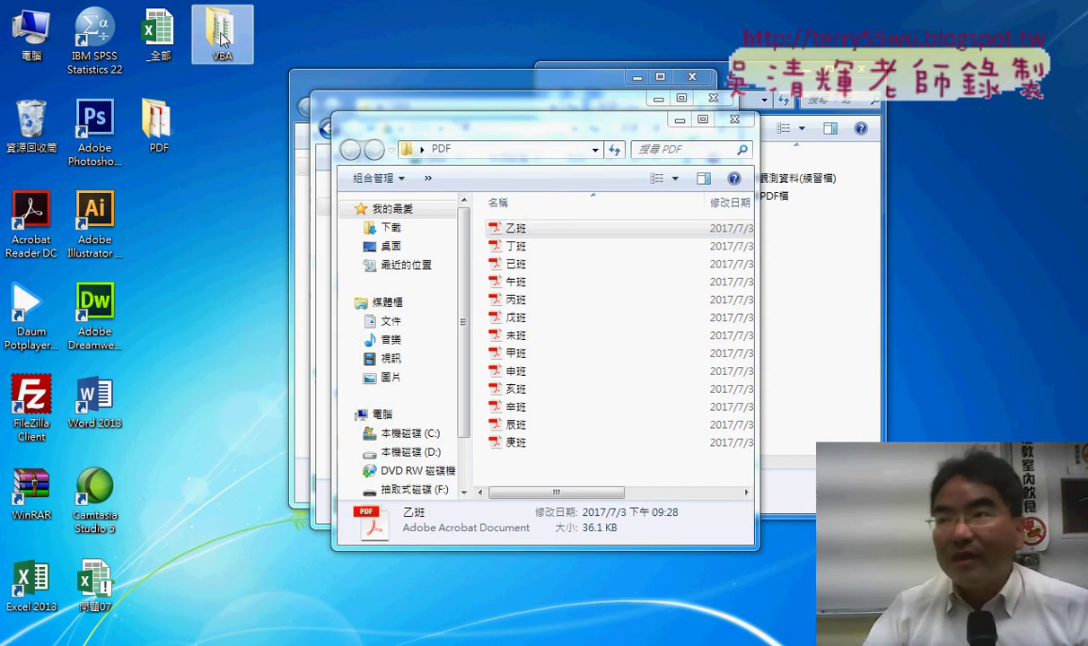
click(166, 144)
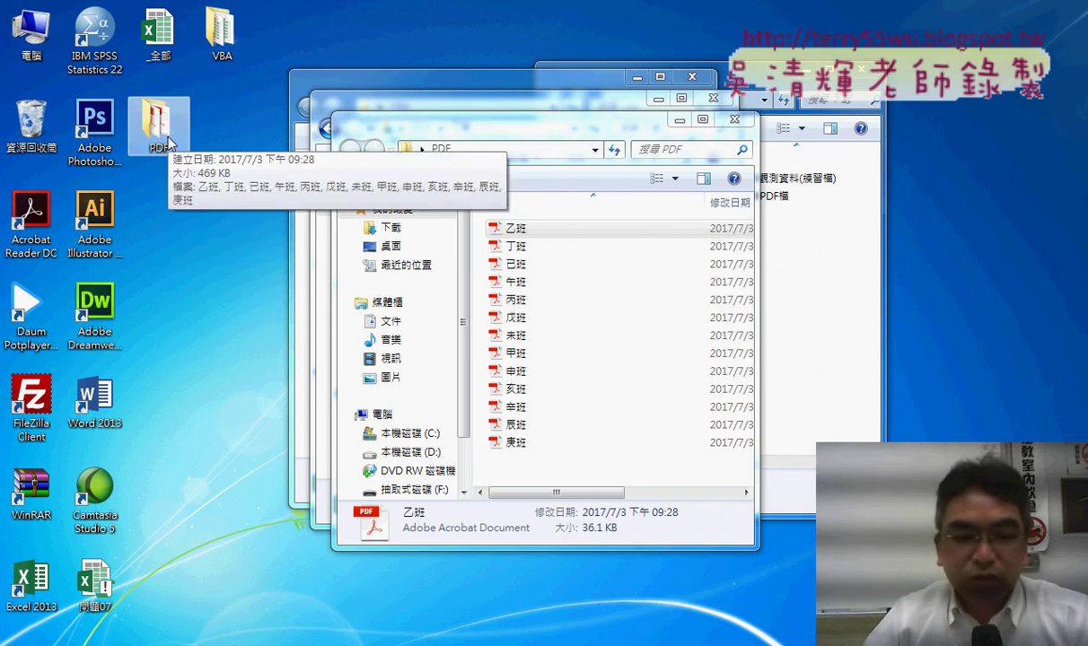
click(238, 409)
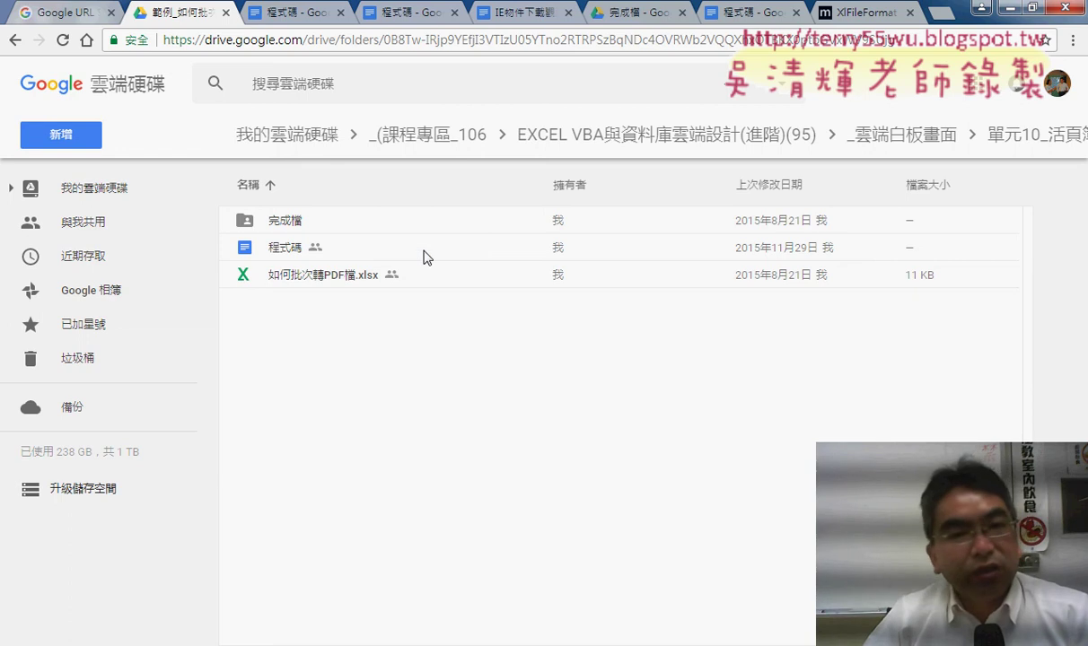
View the XLSX轉PDF macro code in the 程式碼 Google Doc, then return to Excel.
double_click(309, 252)
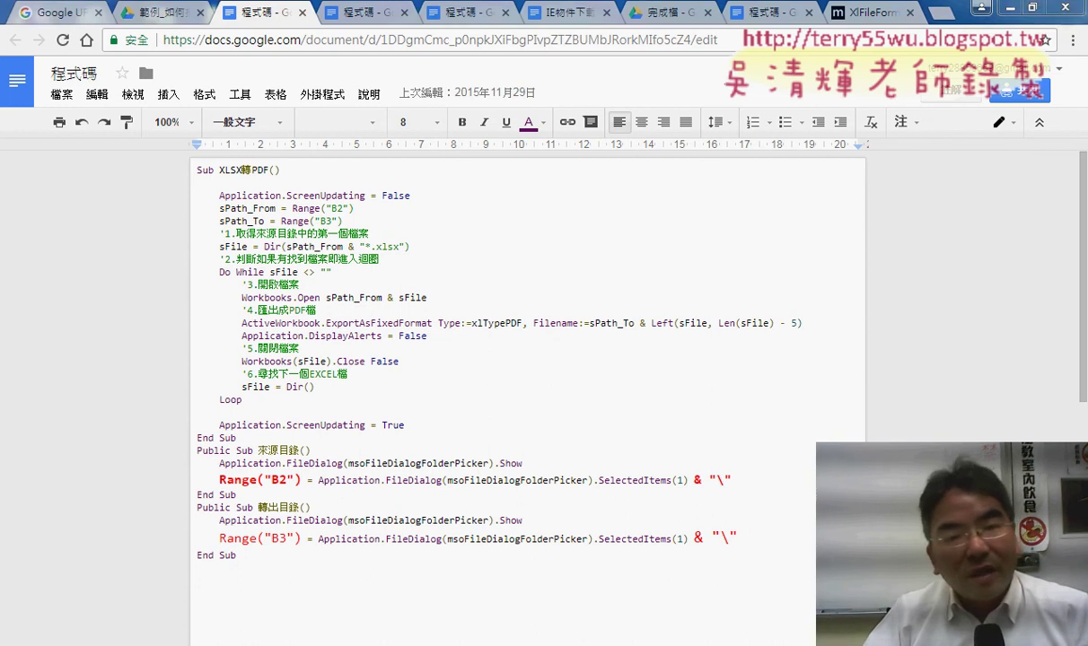
key(alt+Tab)
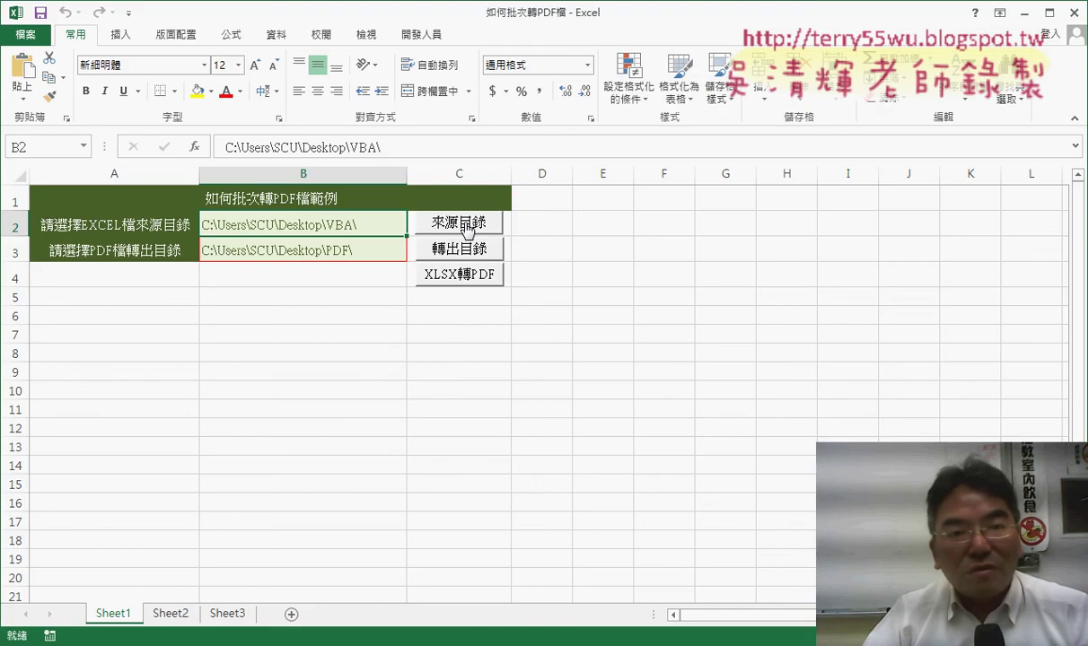
Open Module1 in the Visual Basic editor and scroll down to the Range("B3") line in 轉出目錄.
click(421, 34)
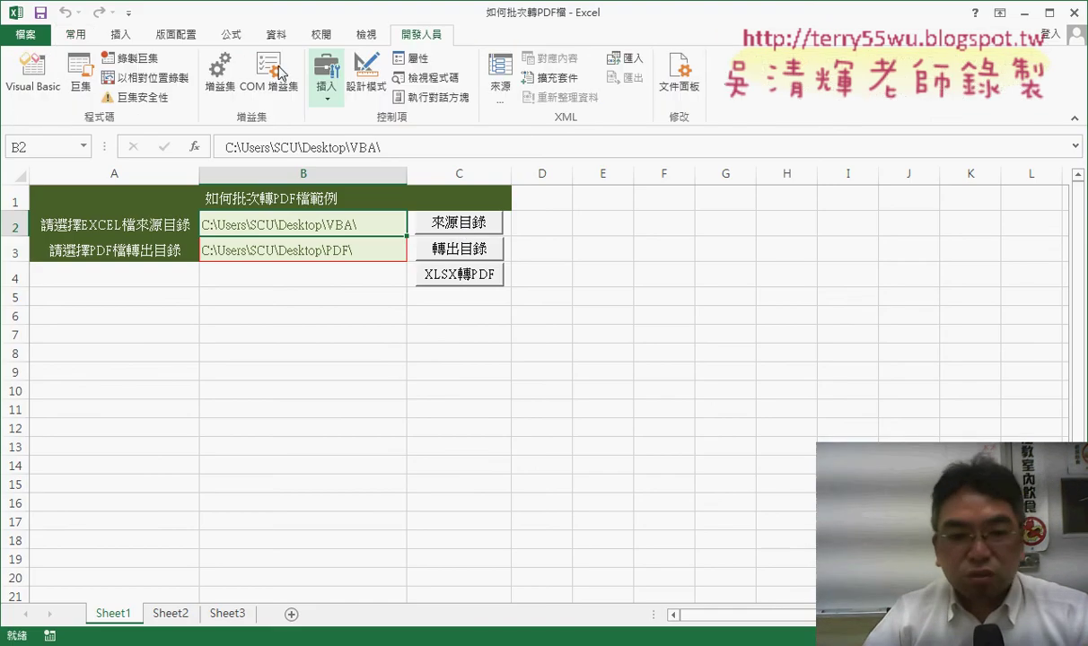
click(33, 73)
scroll(431, 269, down, 7)
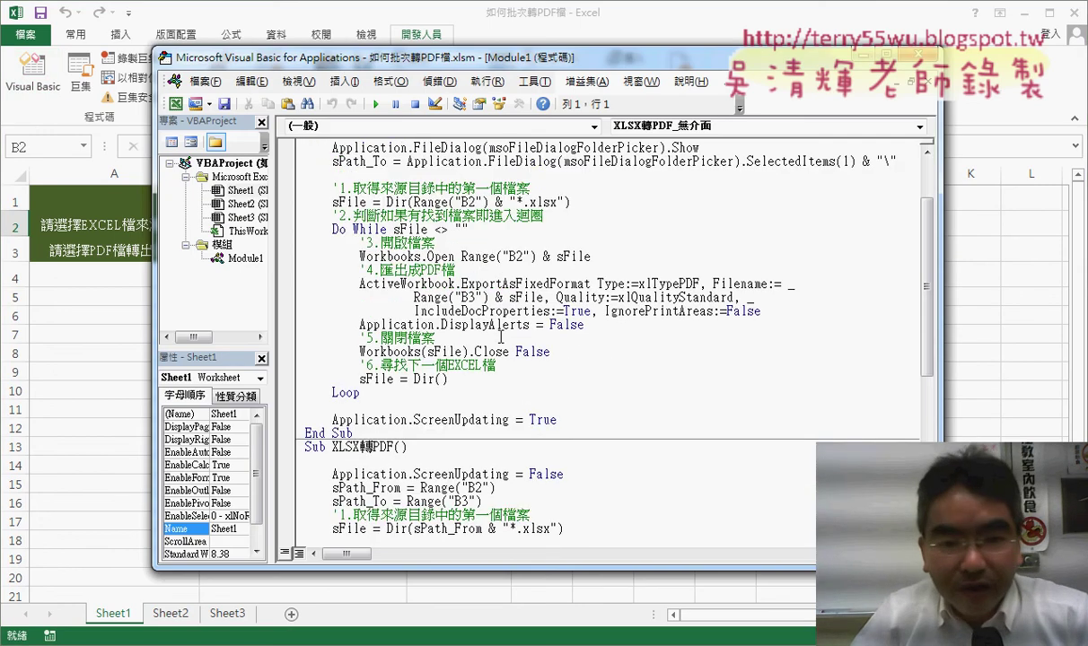
scroll(485, 332, down, 3)
scroll(498, 346, up, 2)
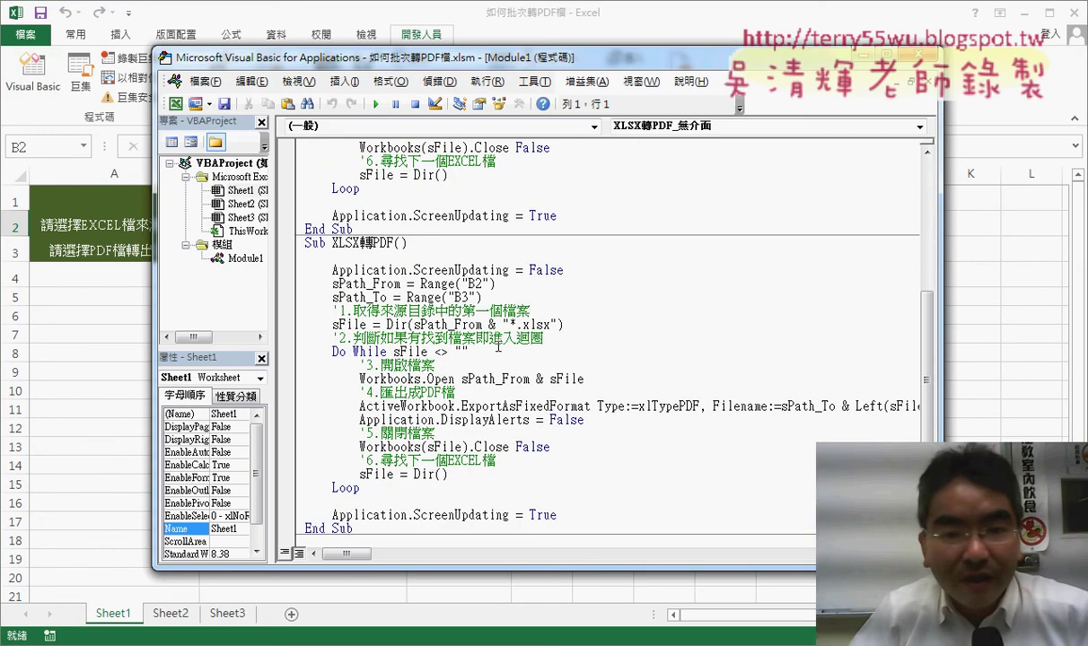
scroll(498, 345, up, 5)
scroll(498, 345, up, 2)
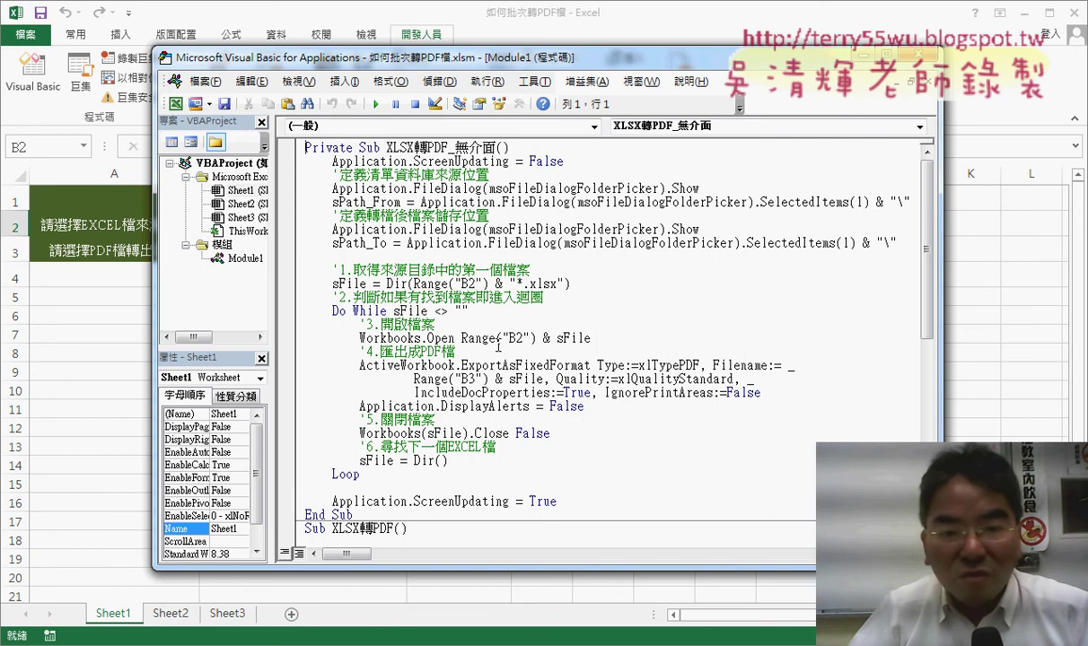
scroll(498, 345, down, 4)
scroll(485, 332, down, 3)
scroll(447, 298, down, 1)
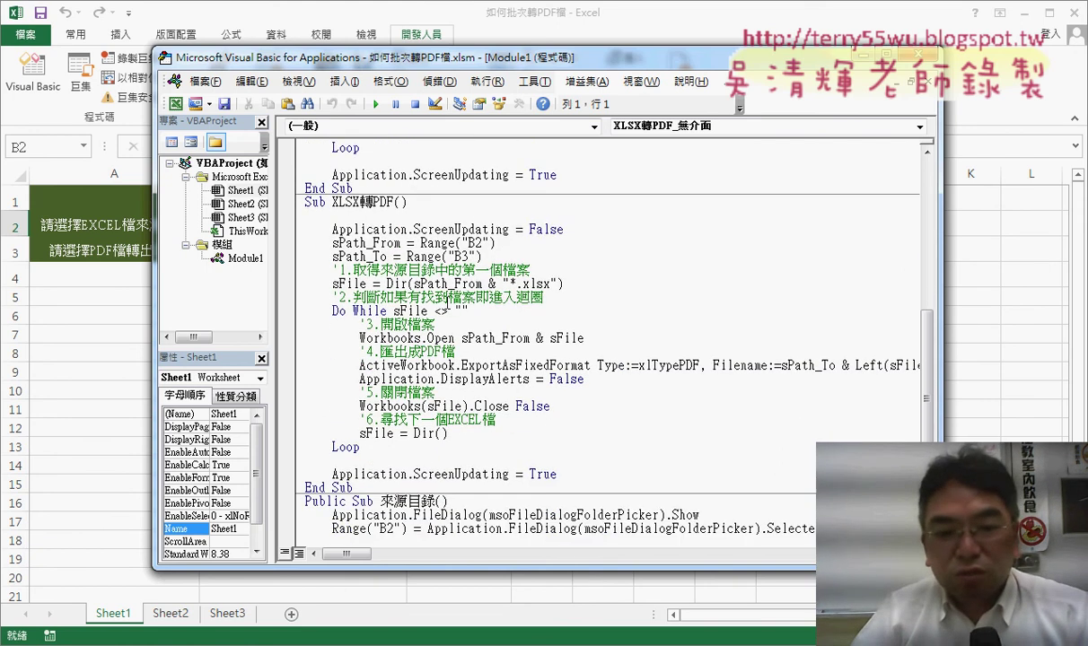
scroll(447, 305, down, 1)
scroll(422, 368, down, 1)
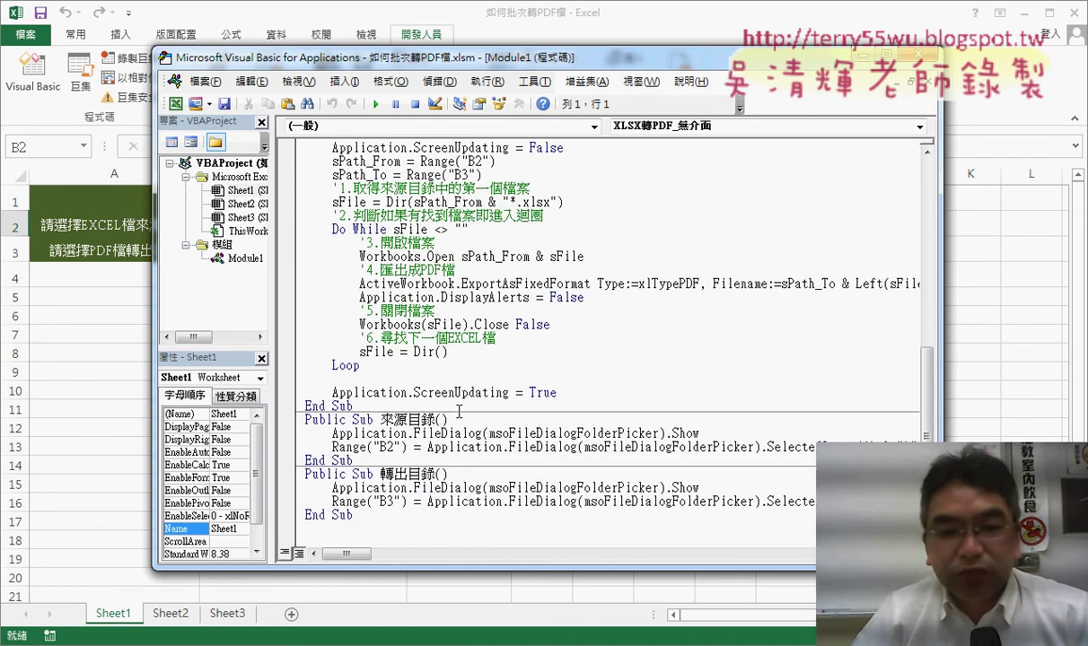
click(401, 501)
drag(413, 501, 332, 501)
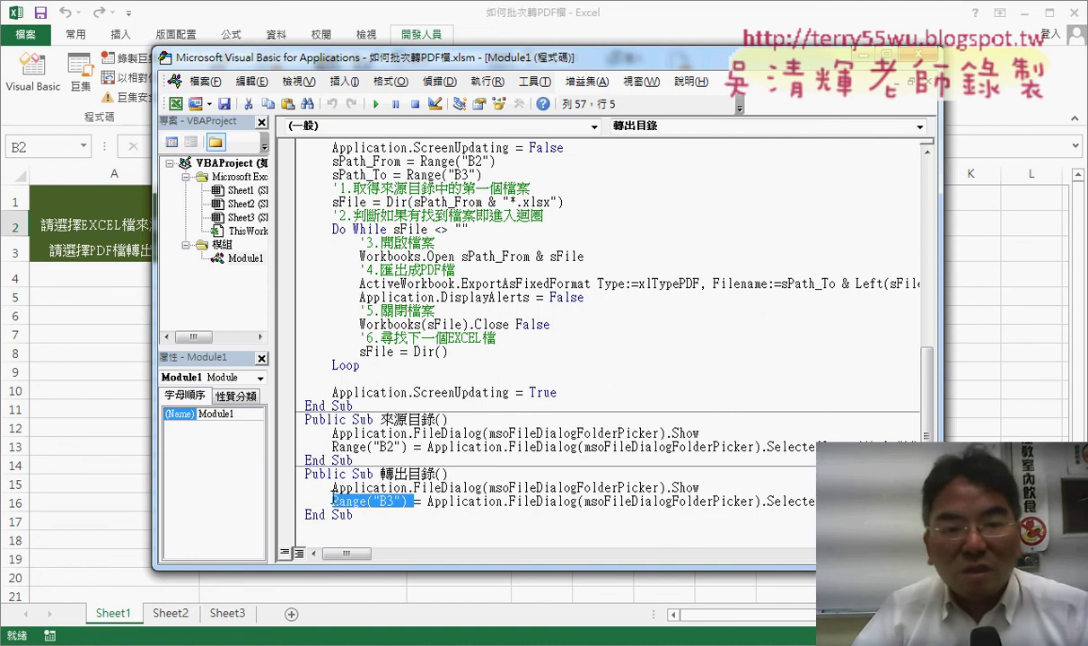
drag(680, 83, 681, 83)
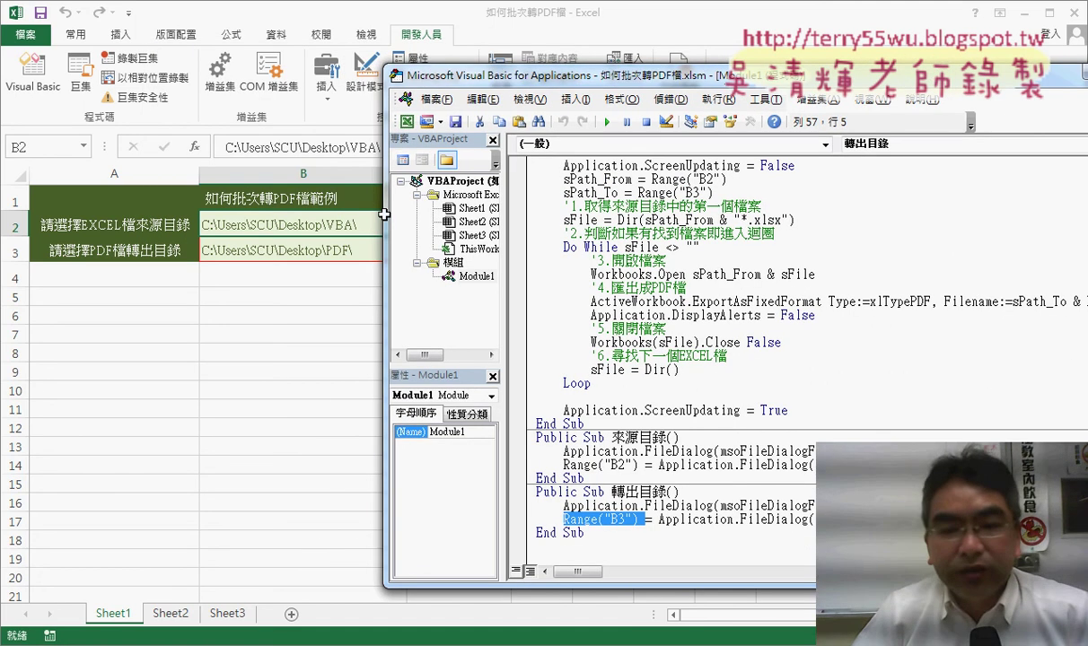
drag(637, 465, 563, 465)
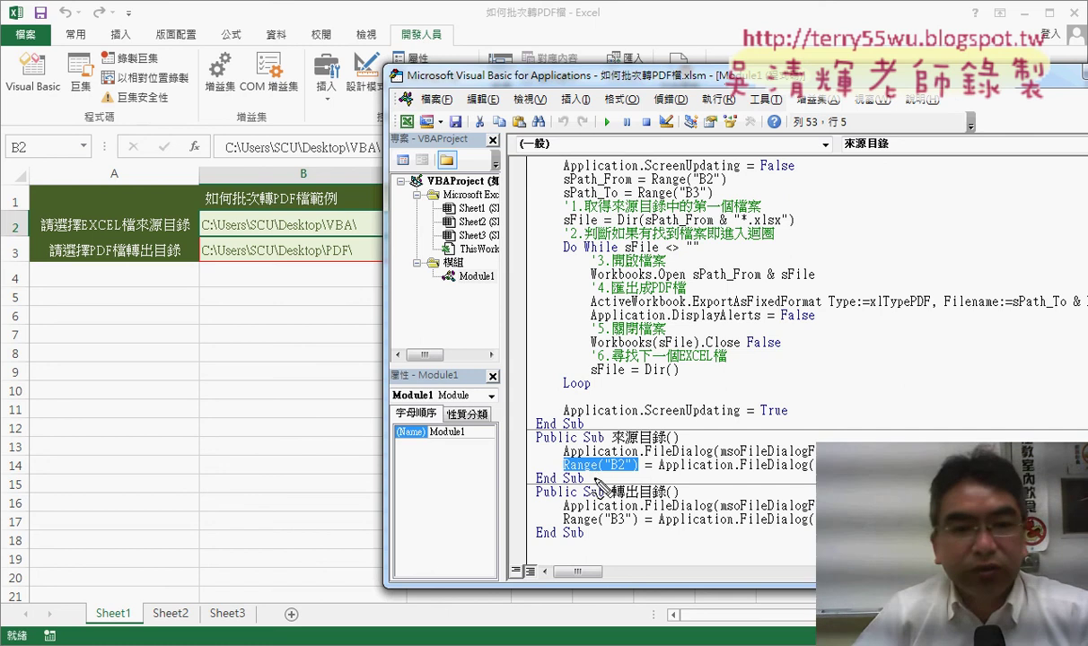
drag(633, 457, 659, 480)
drag(301, 235, 314, 228)
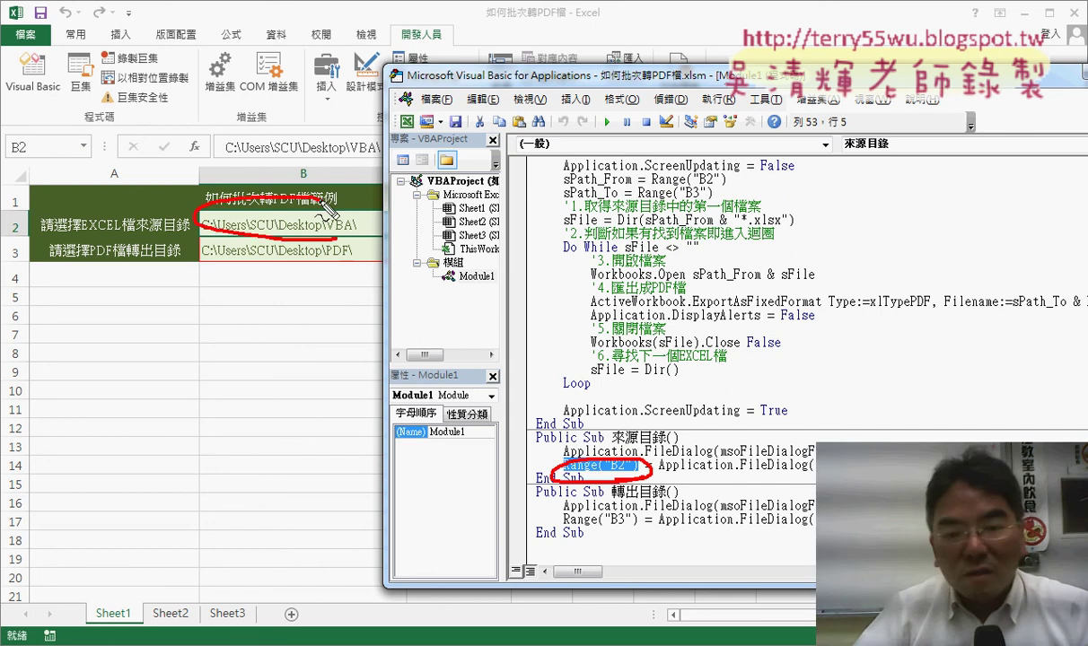
drag(594, 429, 438, 274)
mouse_move(401, 231)
mouse_down()
mouse_move(343, 236)
mouse_move(372, 244)
mouse_up()
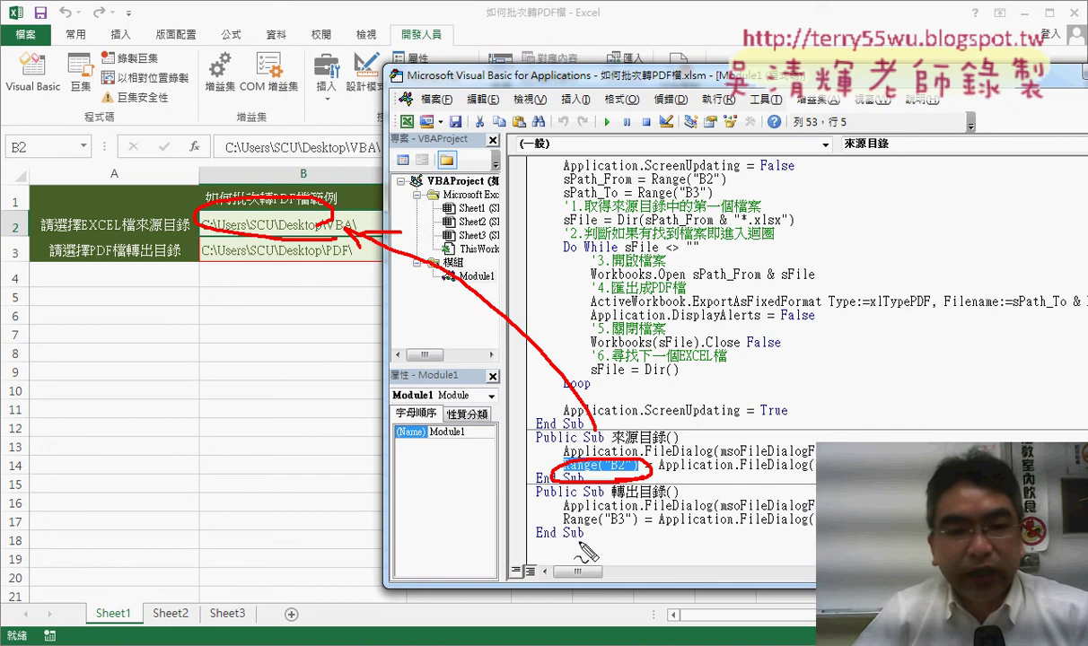
mouse_move(593, 510)
mouse_down()
mouse_move(554, 518)
mouse_move(618, 549)
mouse_up()
mouse_move(552, 518)
mouse_down()
mouse_move(346, 404)
mouse_move(296, 274)
mouse_move(316, 283)
mouse_move(223, 252)
mouse_move(355, 253)
mouse_up()
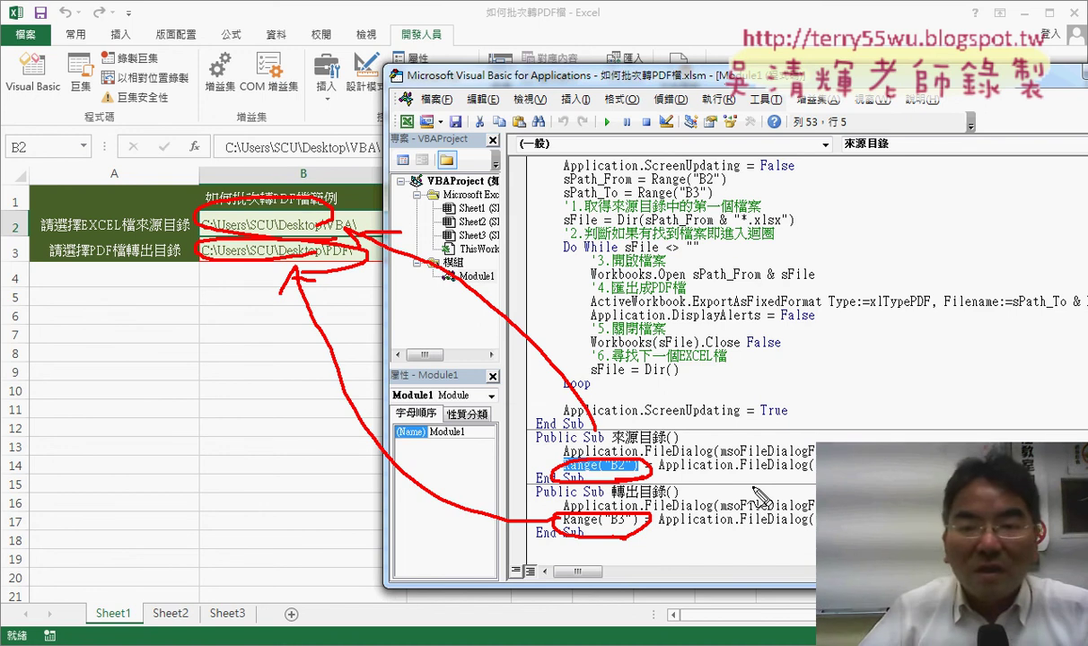
key(Escape)
Scroll up to the XLSX轉PDF procedure, reposition the editor, and place the caret on sPath_To.
click(783, 342)
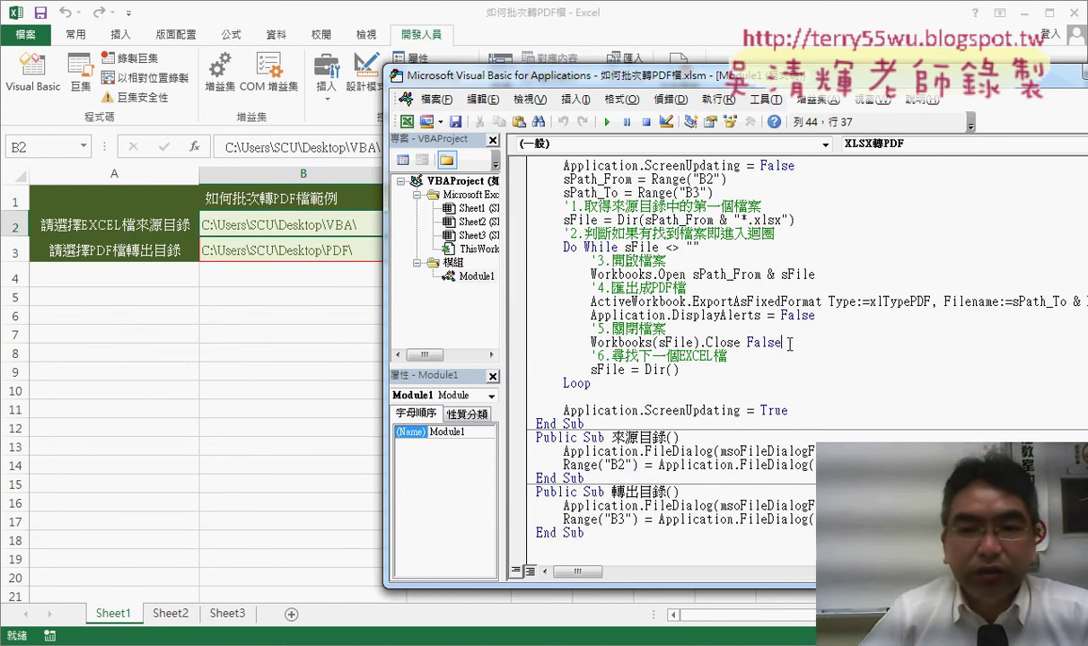
scroll(788, 344, up, 1)
drag(720, 79, 541, 72)
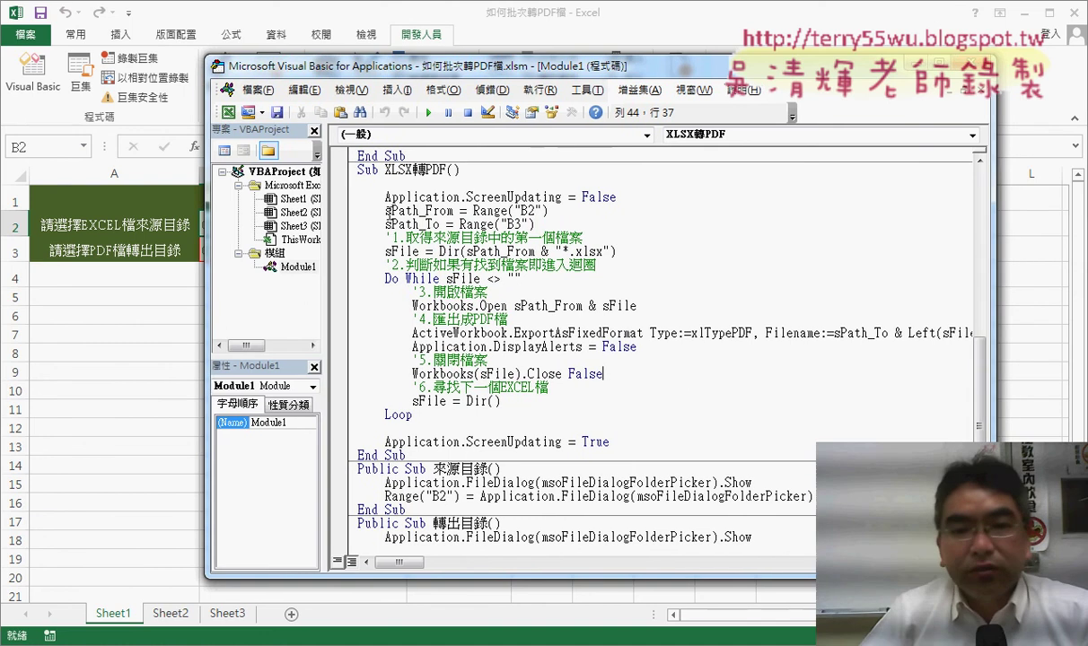
click(425, 225)
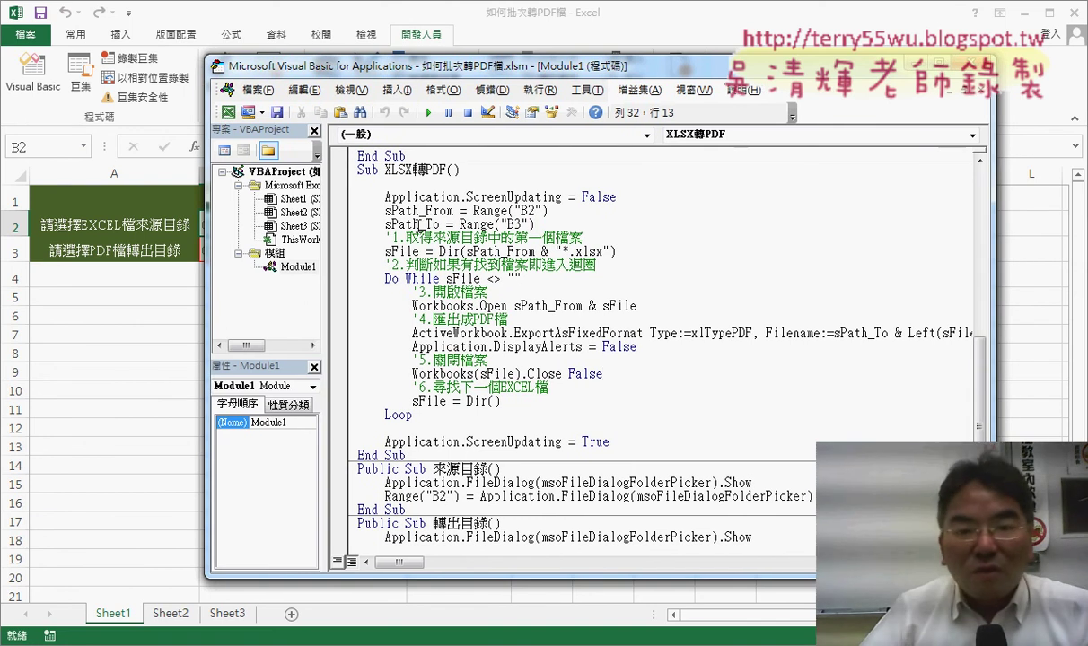
click(419, 224)
Highlight the Dir pattern, Do While condition, Workbooks.Open path, ActiveWorkbook, ExportAsFixedFormat and xlTypePDF.
mouse_move(616, 251)
mouse_down()
mouse_move(449, 252)
mouse_move(460, 254)
mouse_up()
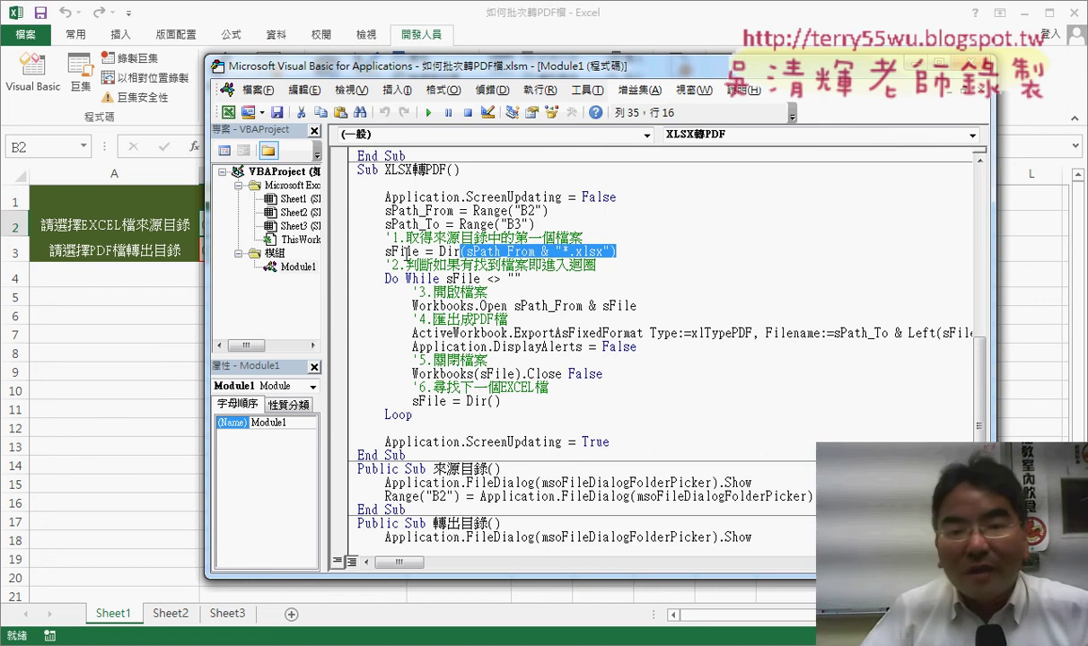
drag(528, 284, 446, 279)
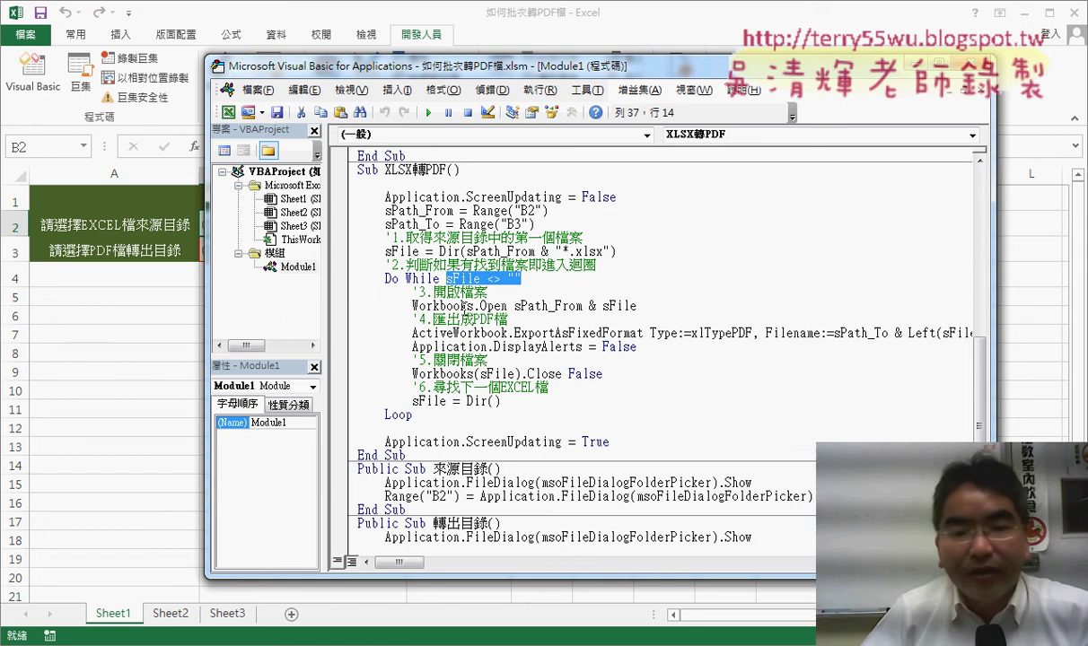
drag(515, 306, 636, 306)
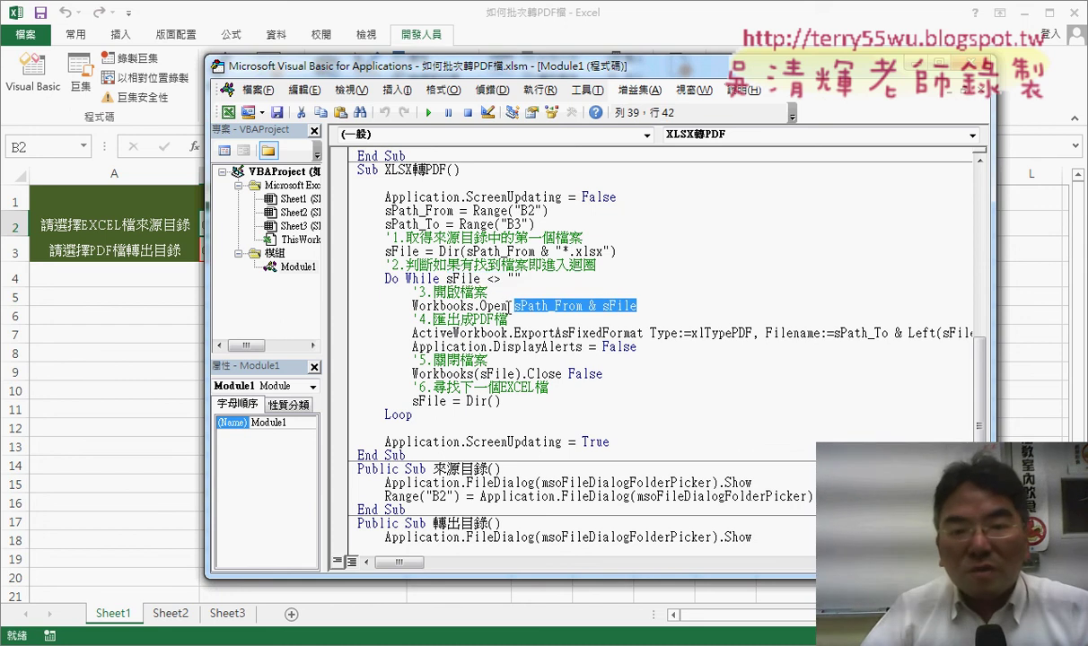
drag(508, 306, 480, 306)
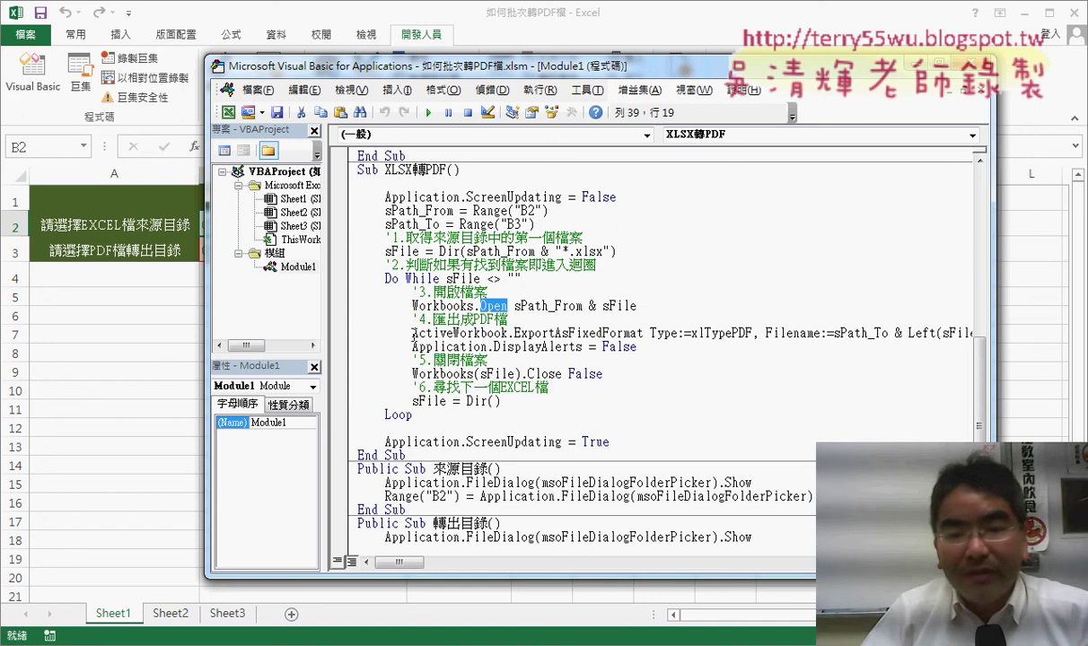
drag(413, 334, 508, 334)
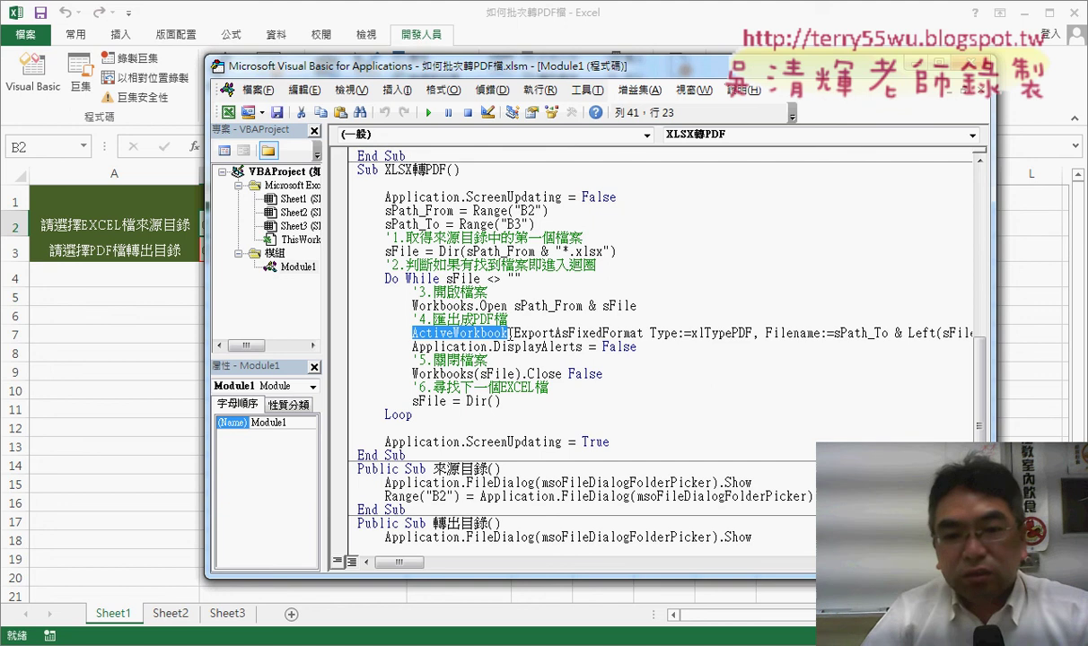
drag(509, 334, 644, 333)
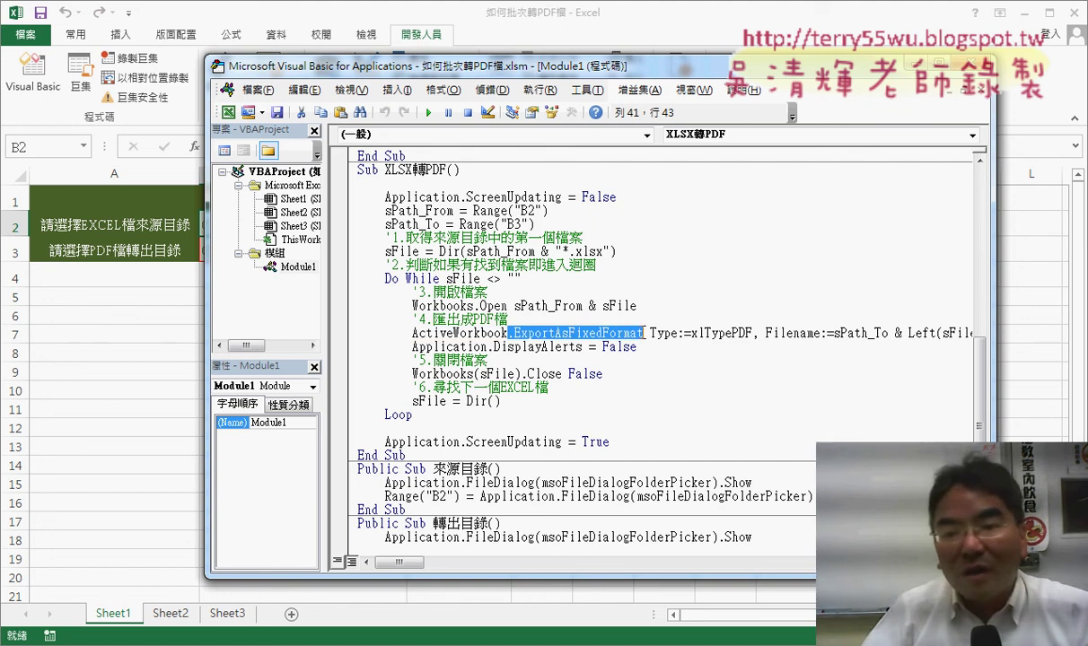
drag(691, 333, 759, 333)
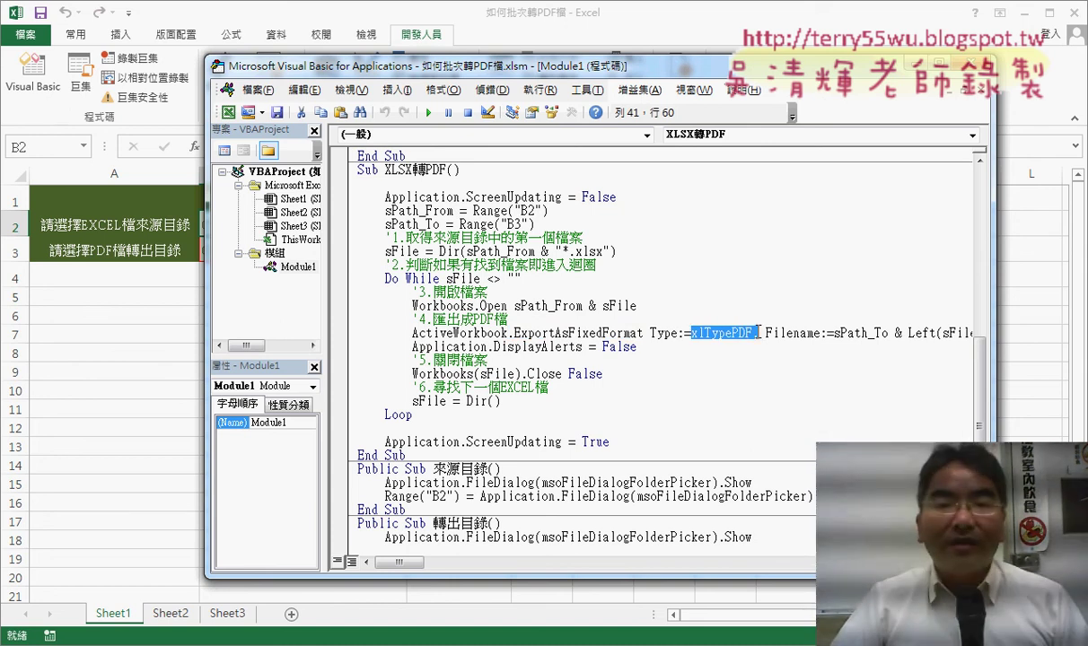
Move the code window left and widen it to show the full ExportAsFixedFormat line.
drag(682, 66, 496, 61)
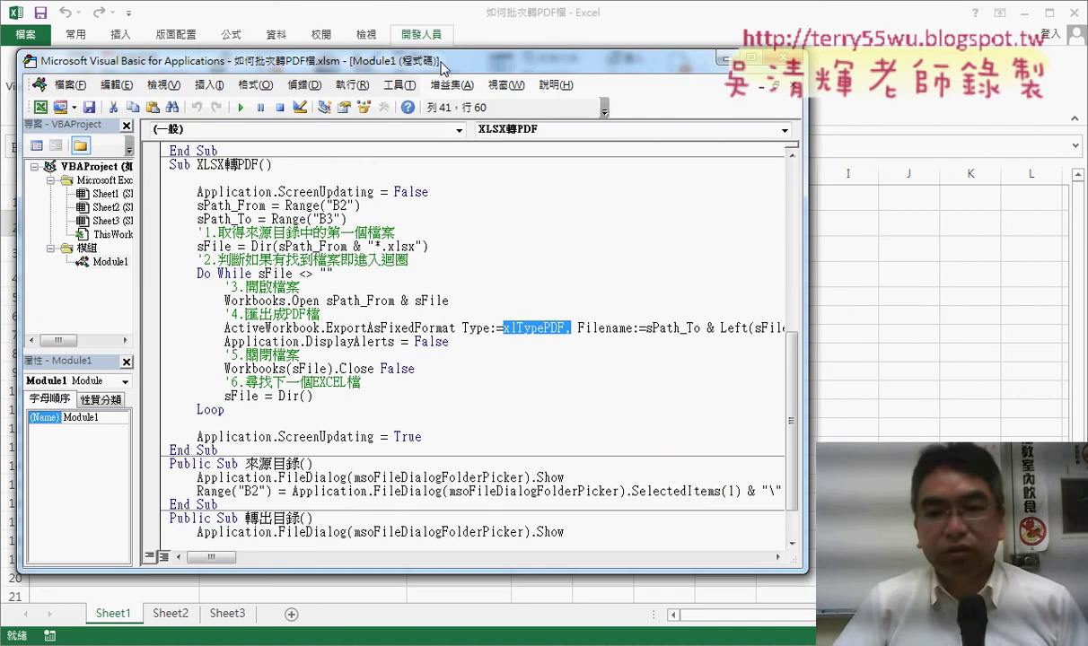
drag(805, 298, 1000, 292)
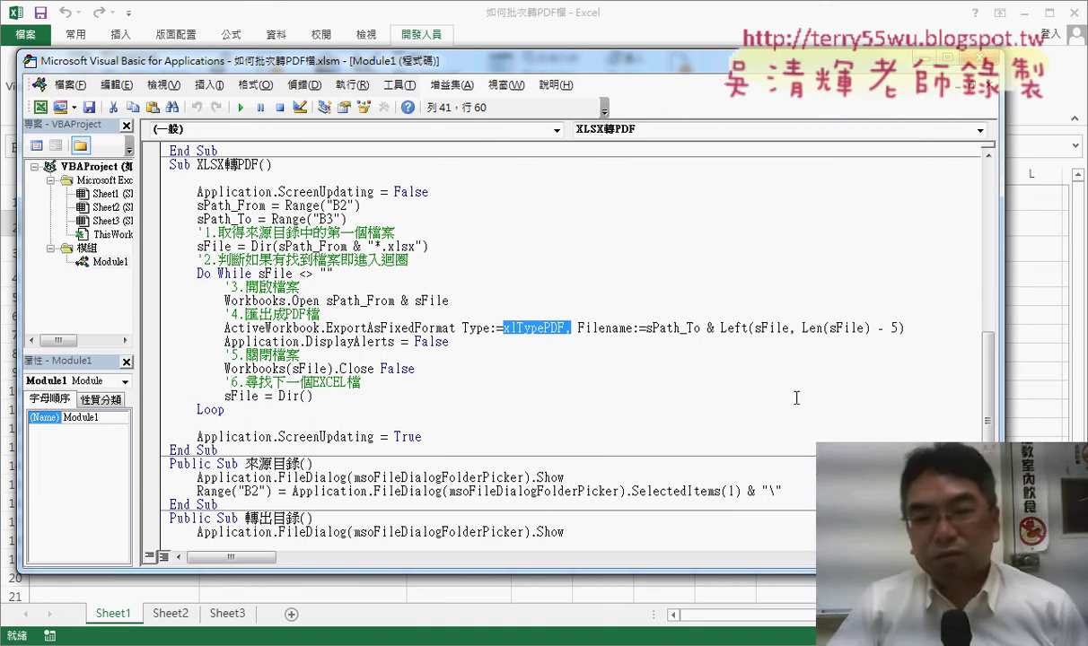
click(599, 329)
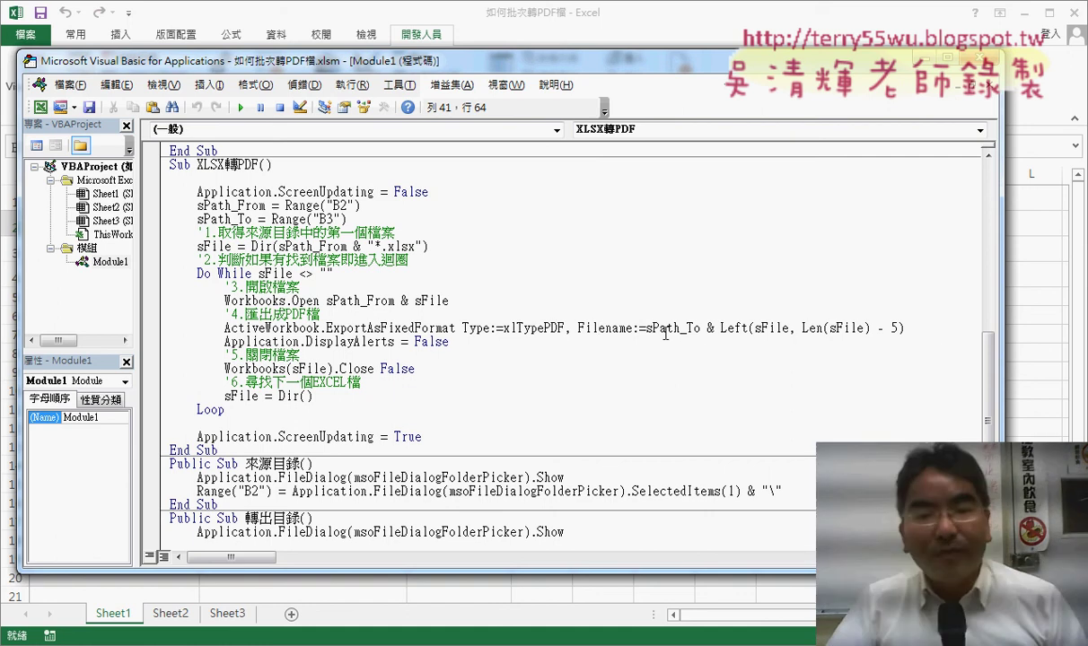
Highlight sPath_To, Left(sFile, Len(sFile) - 5) and DisplayAlerts = False, then go to the Close line.
drag(645, 328, 701, 331)
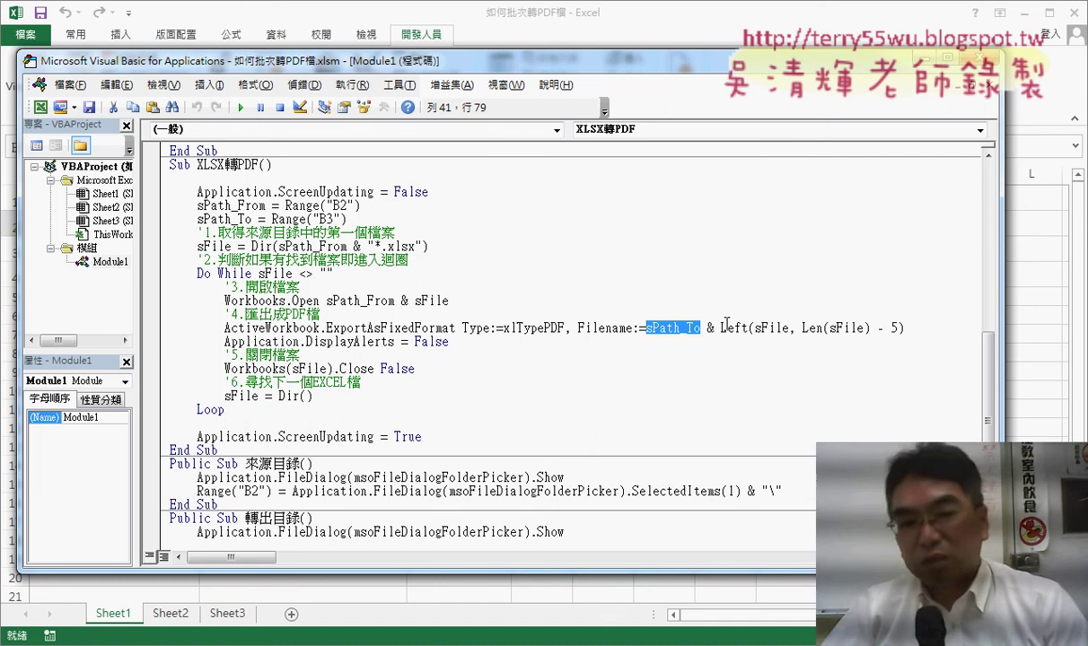
drag(720, 329, 908, 328)
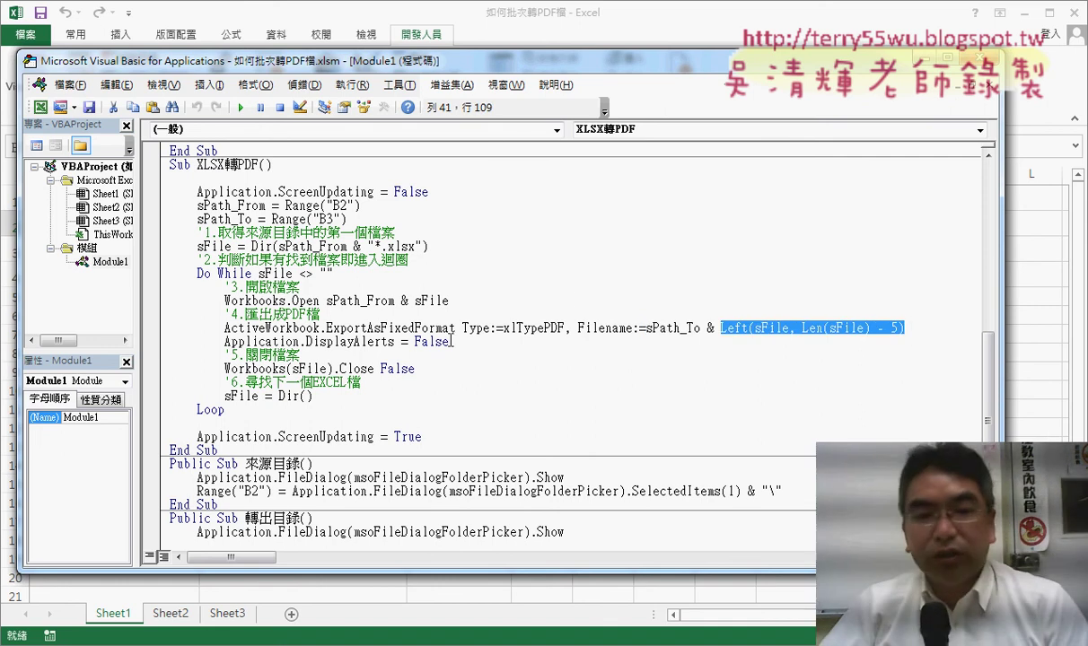
drag(306, 342, 473, 342)
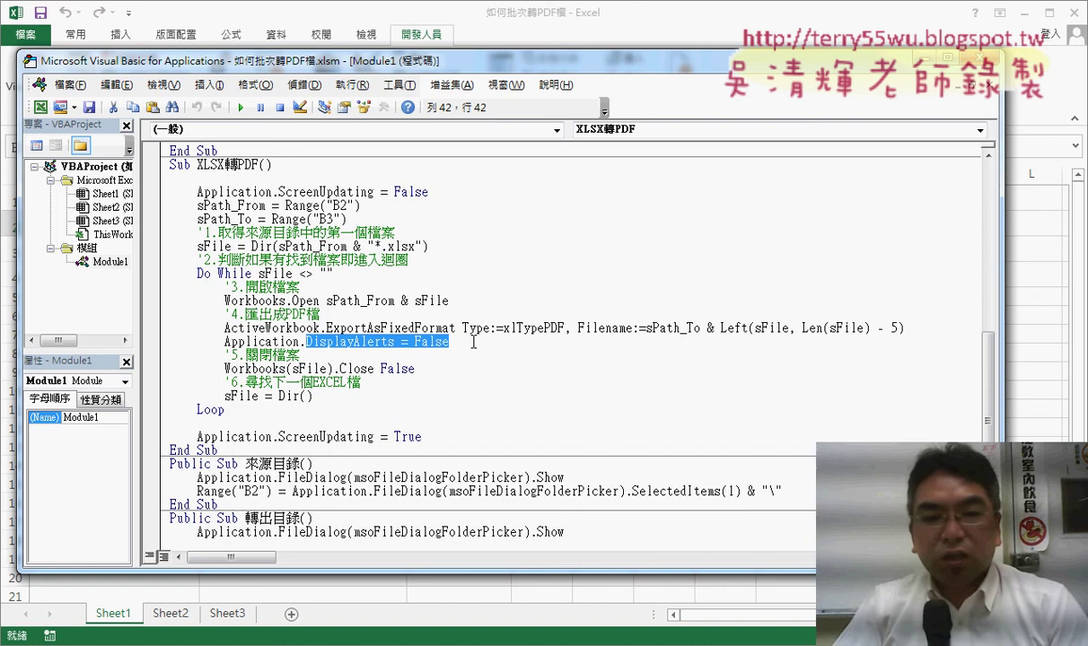
click(396, 368)
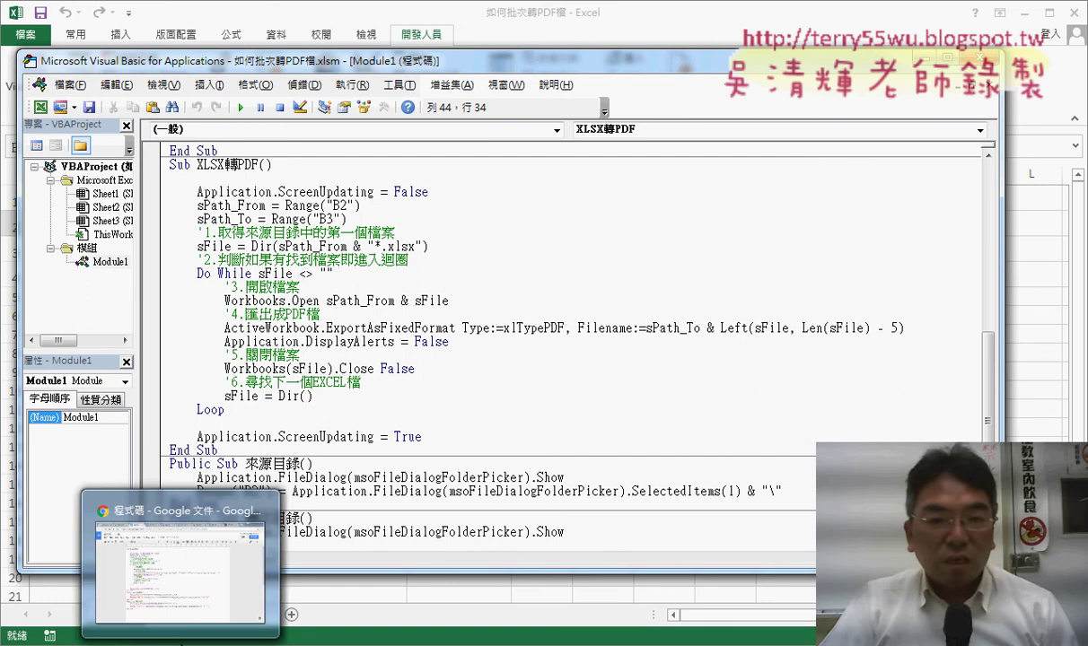
Return to Google Drive in Chrome and navigate back up into the 單元10 folder.
click(180, 565)
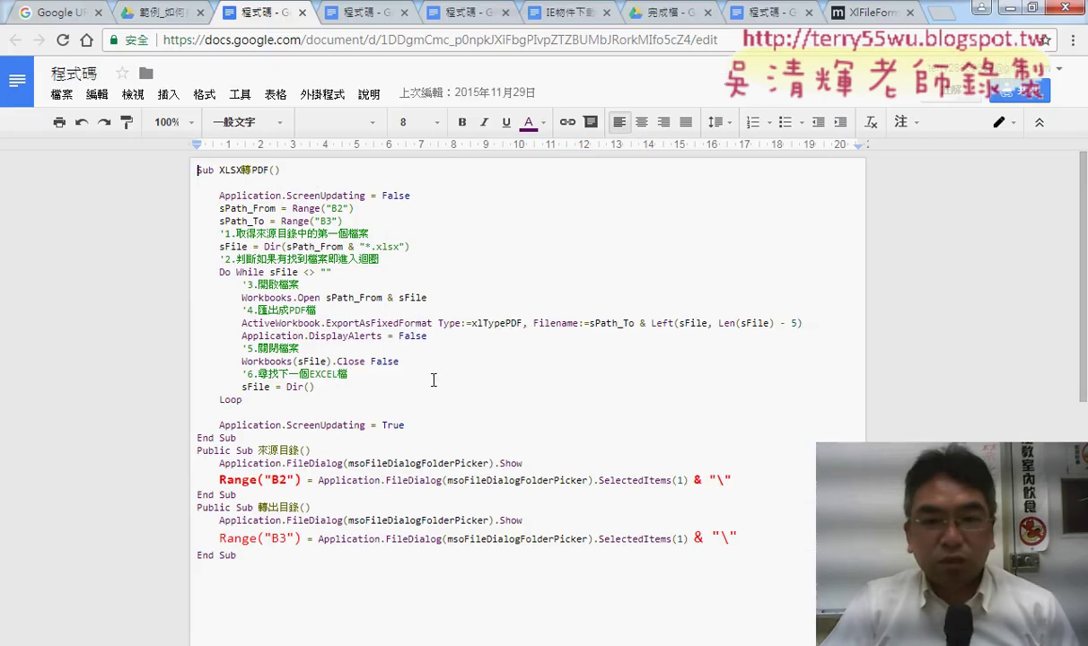
click(175, 15)
click(15, 41)
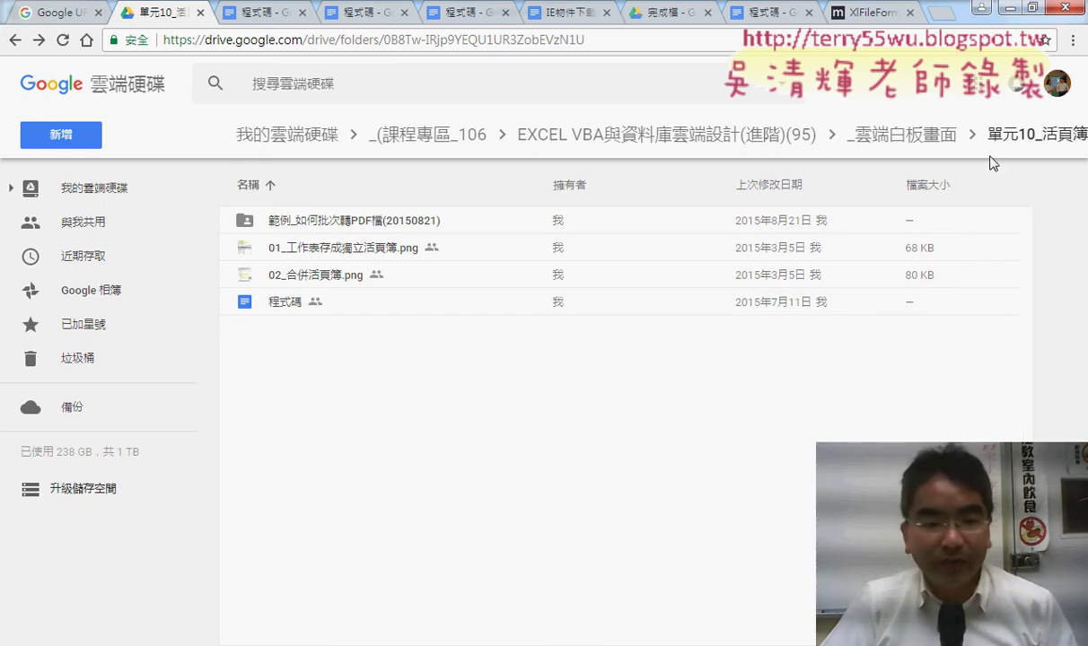
click(863, 134)
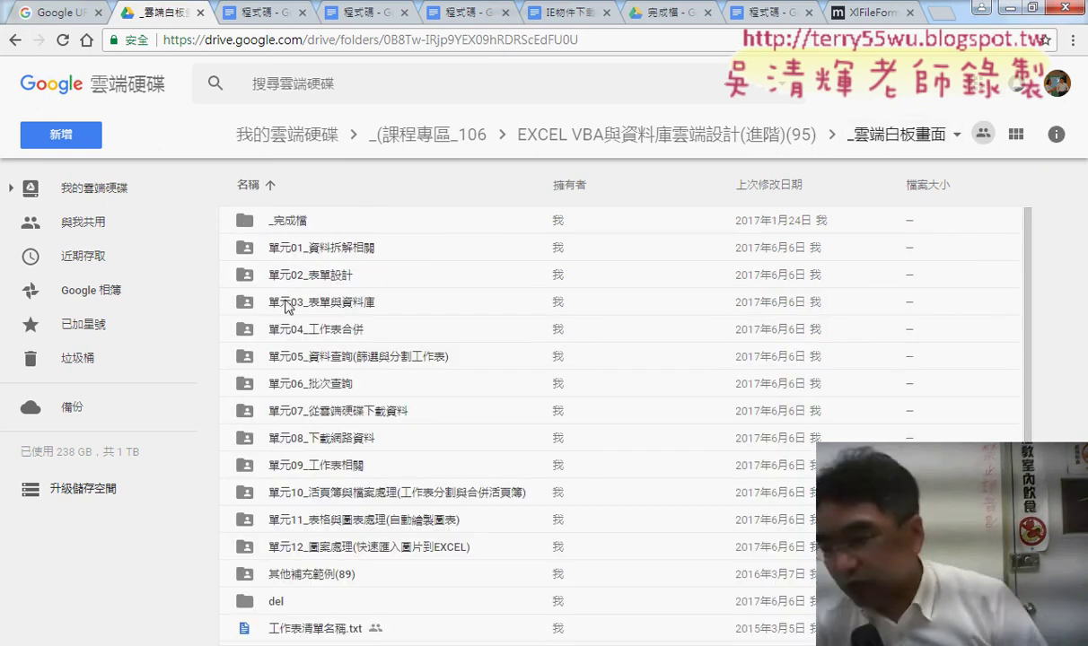
double_click(295, 472)
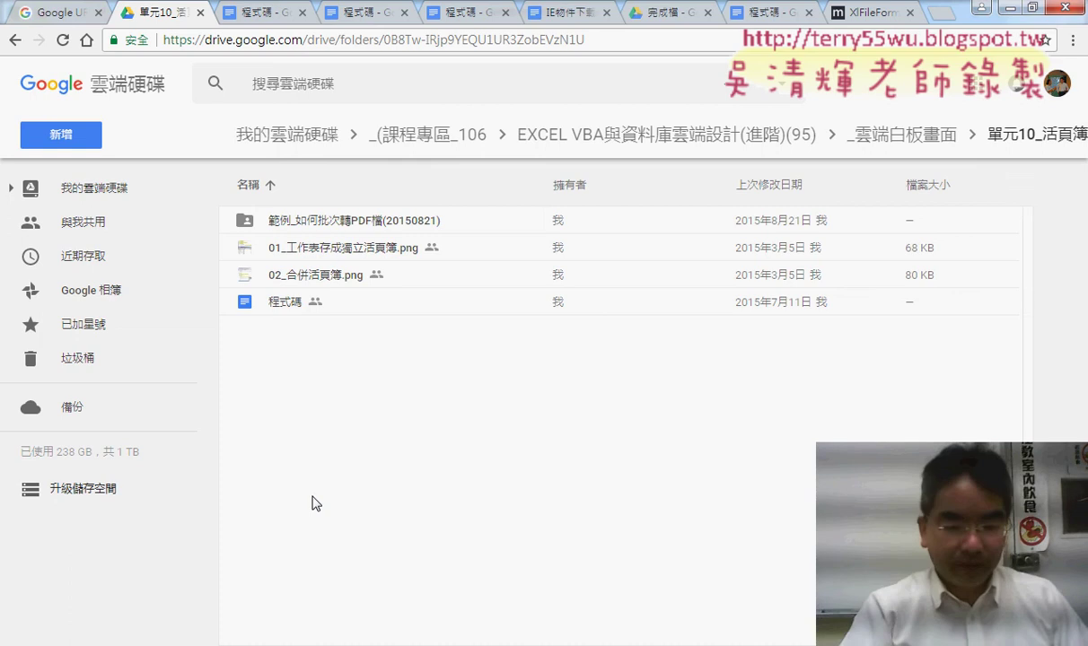